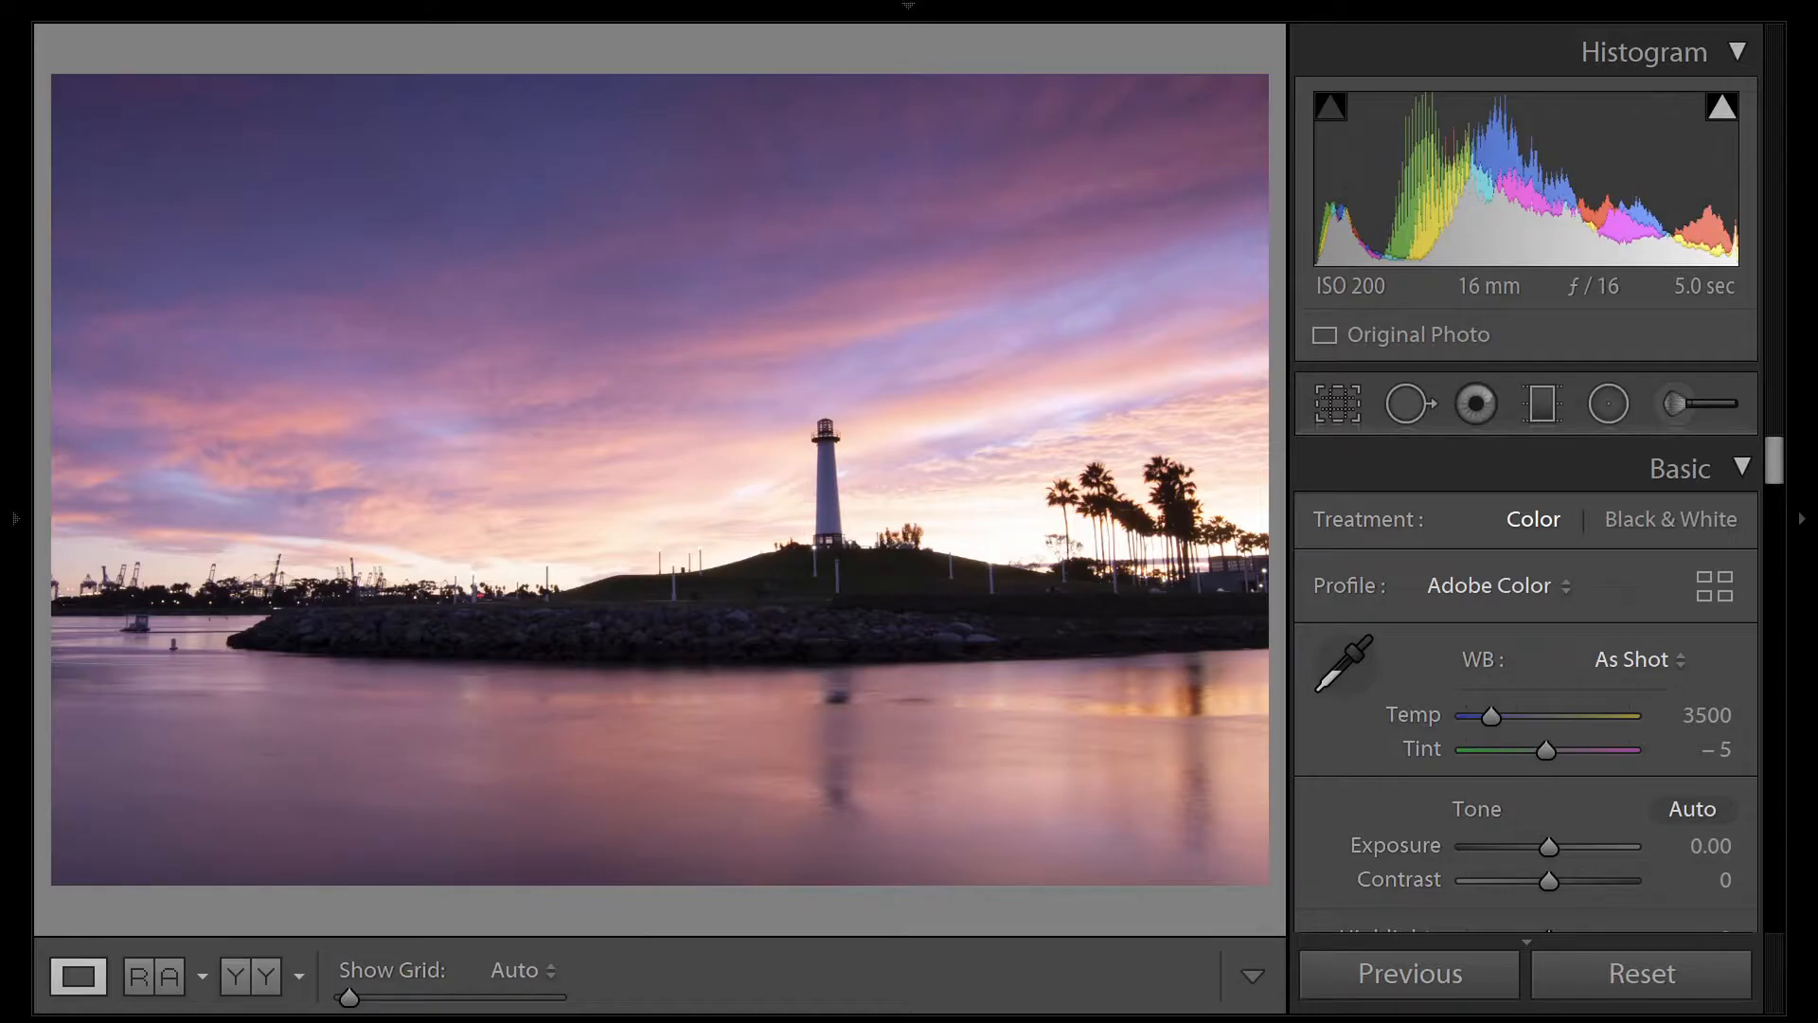
Show the photo's file name and exposure info overlay, and hide it again.
{"action": "key", "text": "i"}
{"action": "key", "text": "i"}
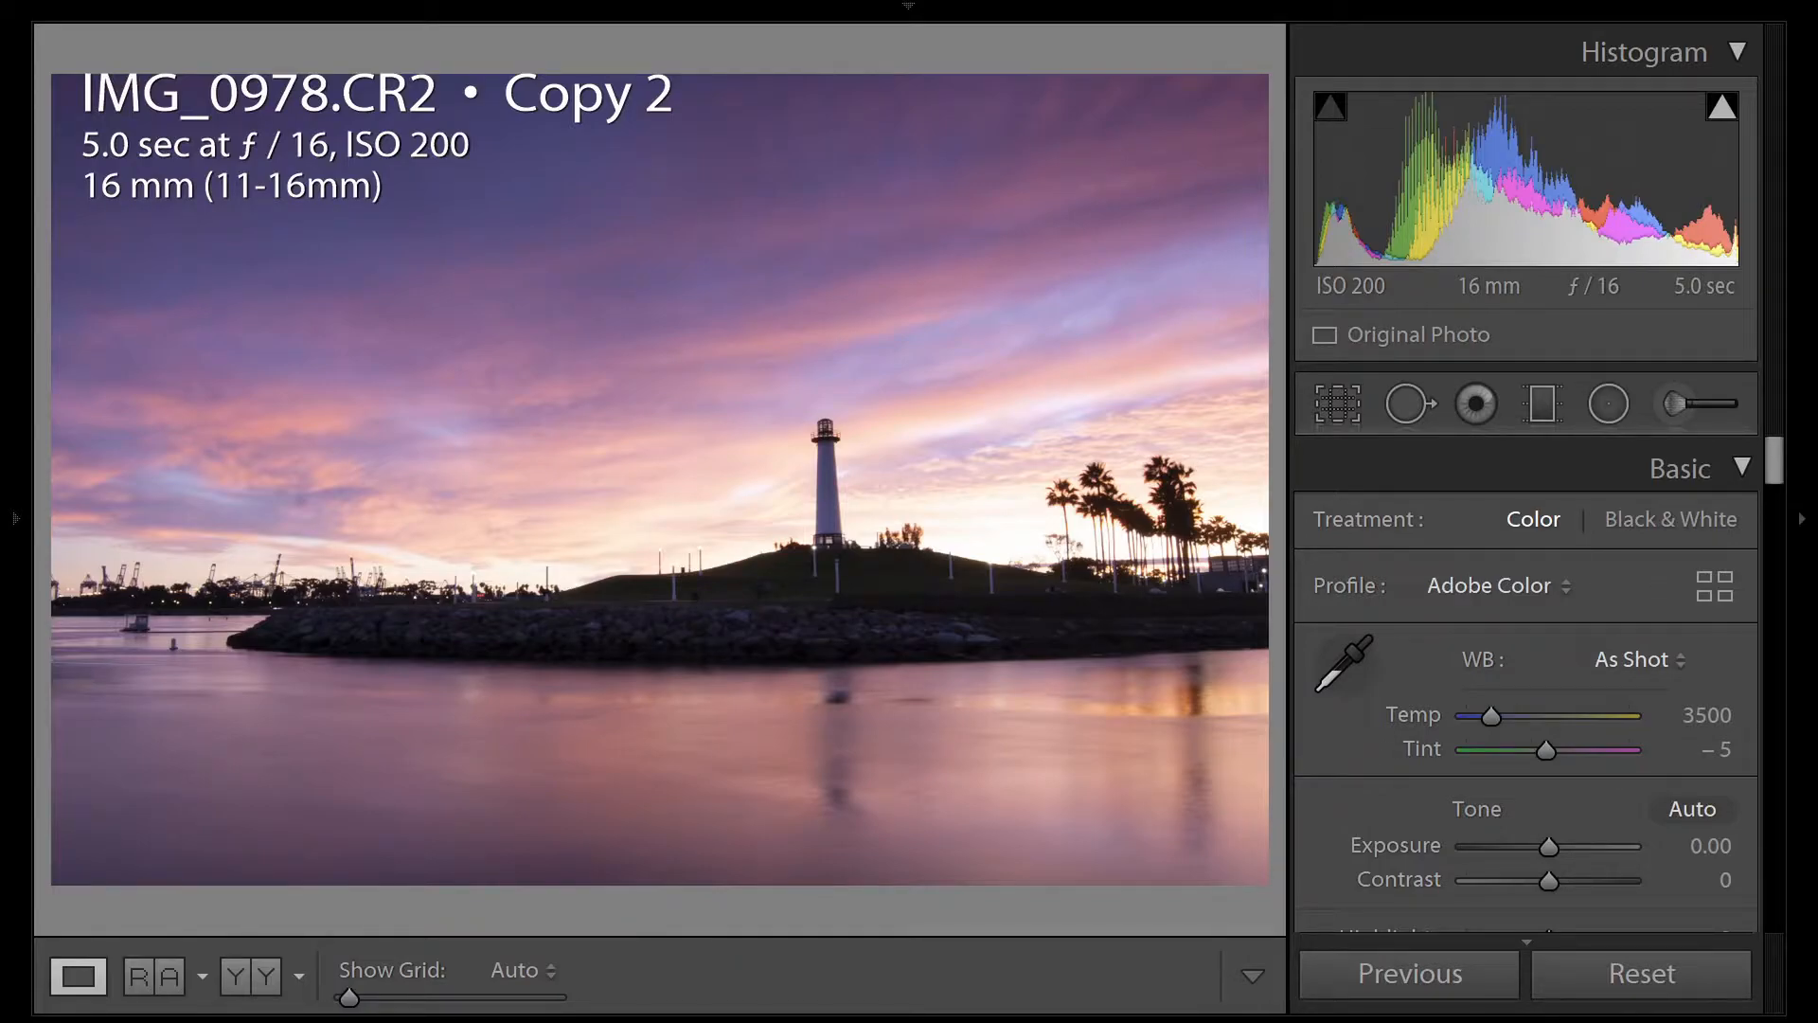
{"action": "key", "text": "i"}
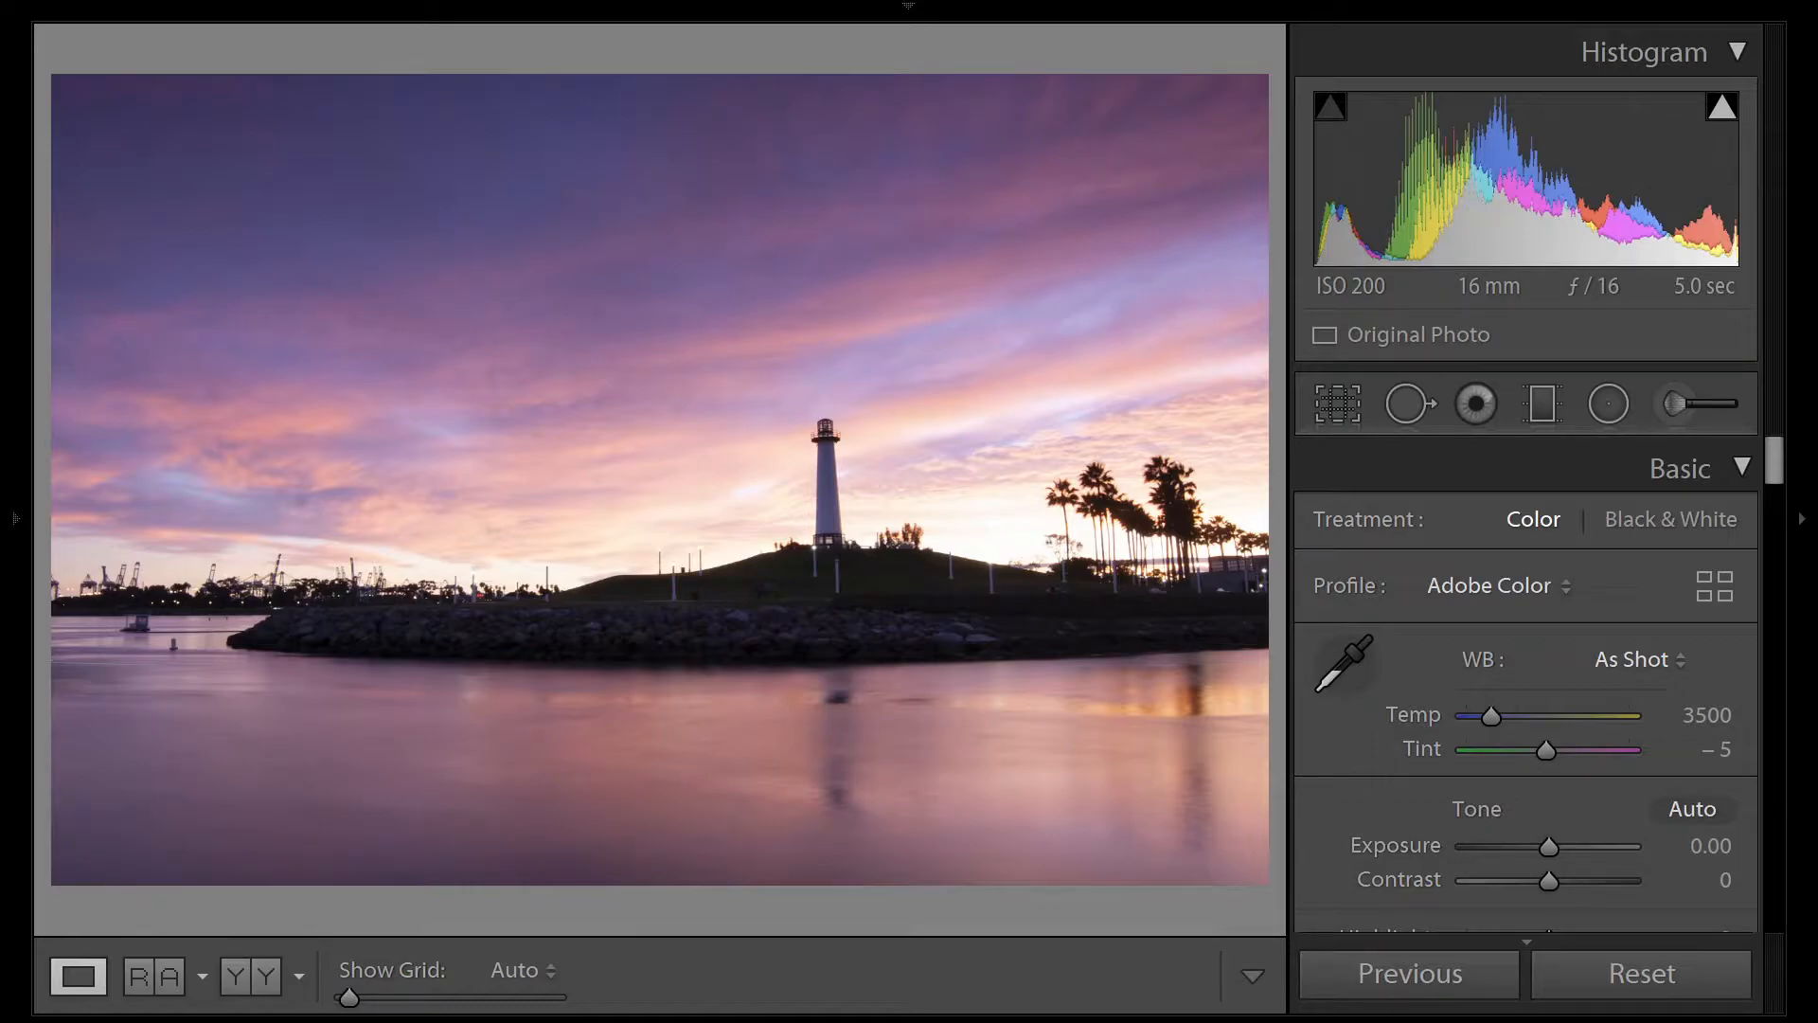
Enable Constrain Crop in the Transform settings.
{"action": "scroll", "coordinate": [1627, 791], "scroll_direction": "down", "scroll_amount": 20}
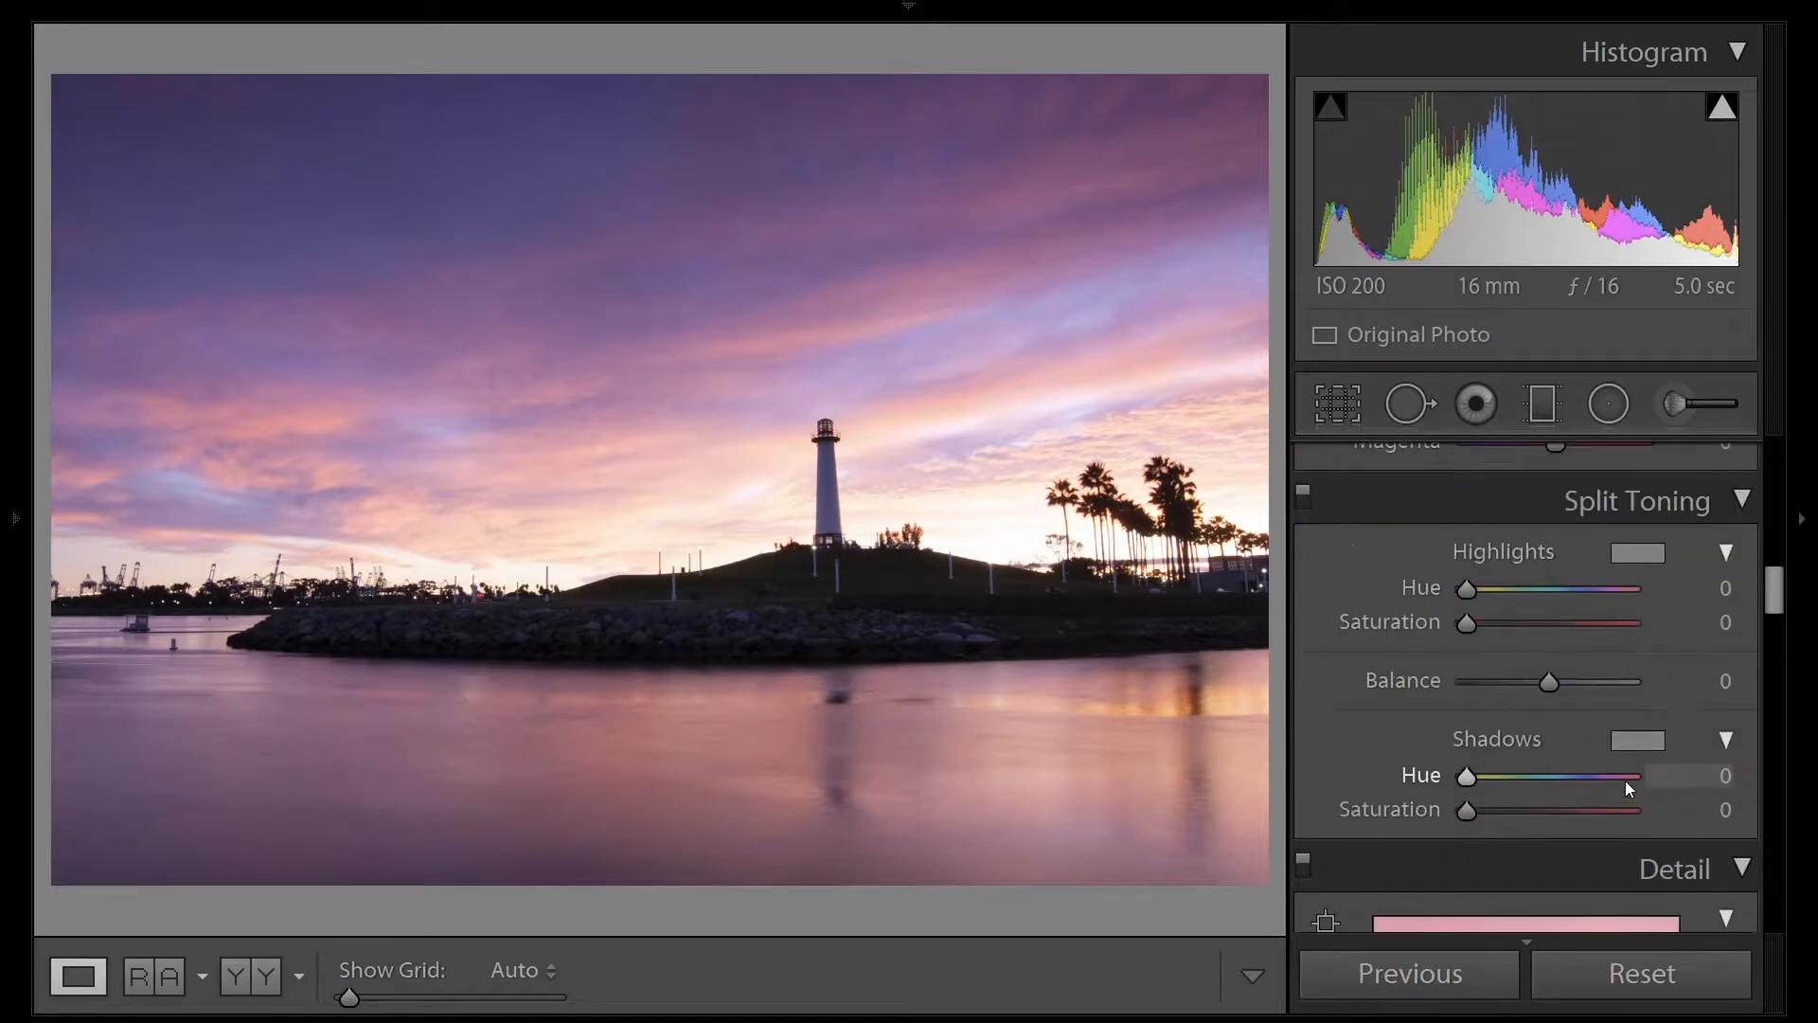
{"action": "scroll", "coordinate": [1629, 772], "scroll_direction": "up", "scroll_amount": 2}
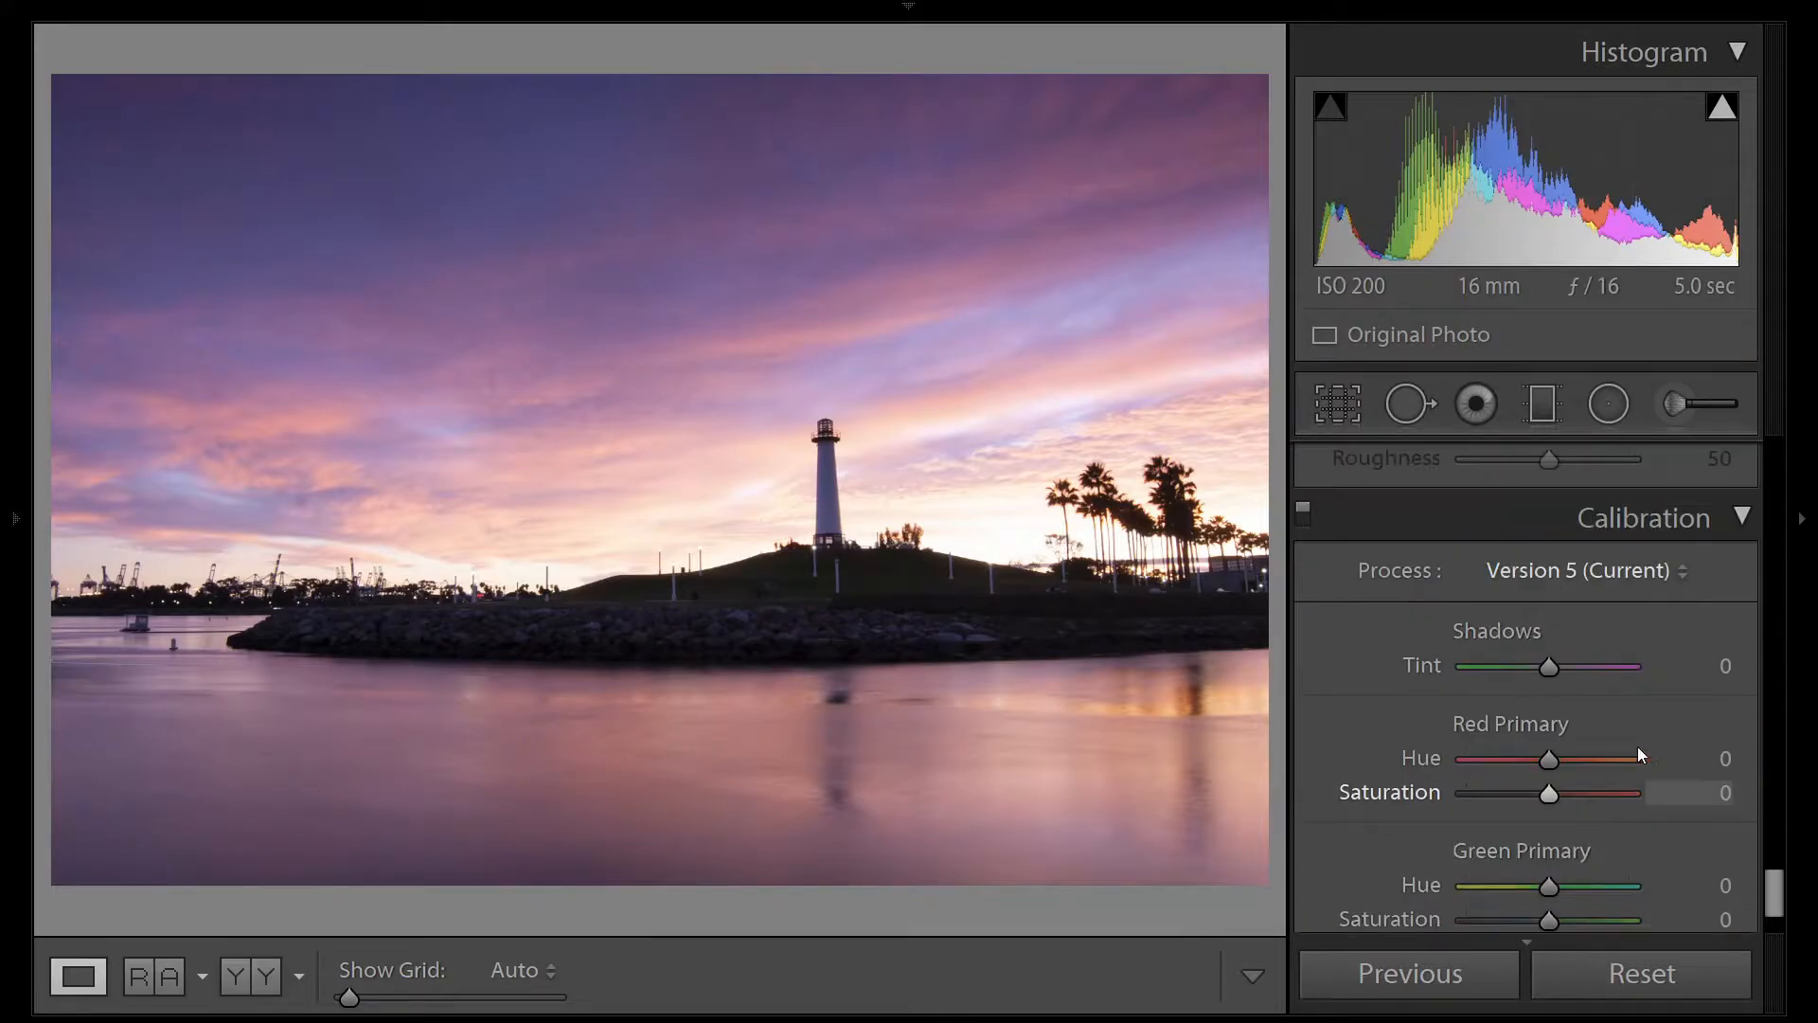
{"action": "scroll", "coordinate": [1674, 718], "scroll_direction": "up", "scroll_amount": 2}
{"action": "scroll", "coordinate": [1674, 720], "scroll_direction": "up", "scroll_amount": 3}
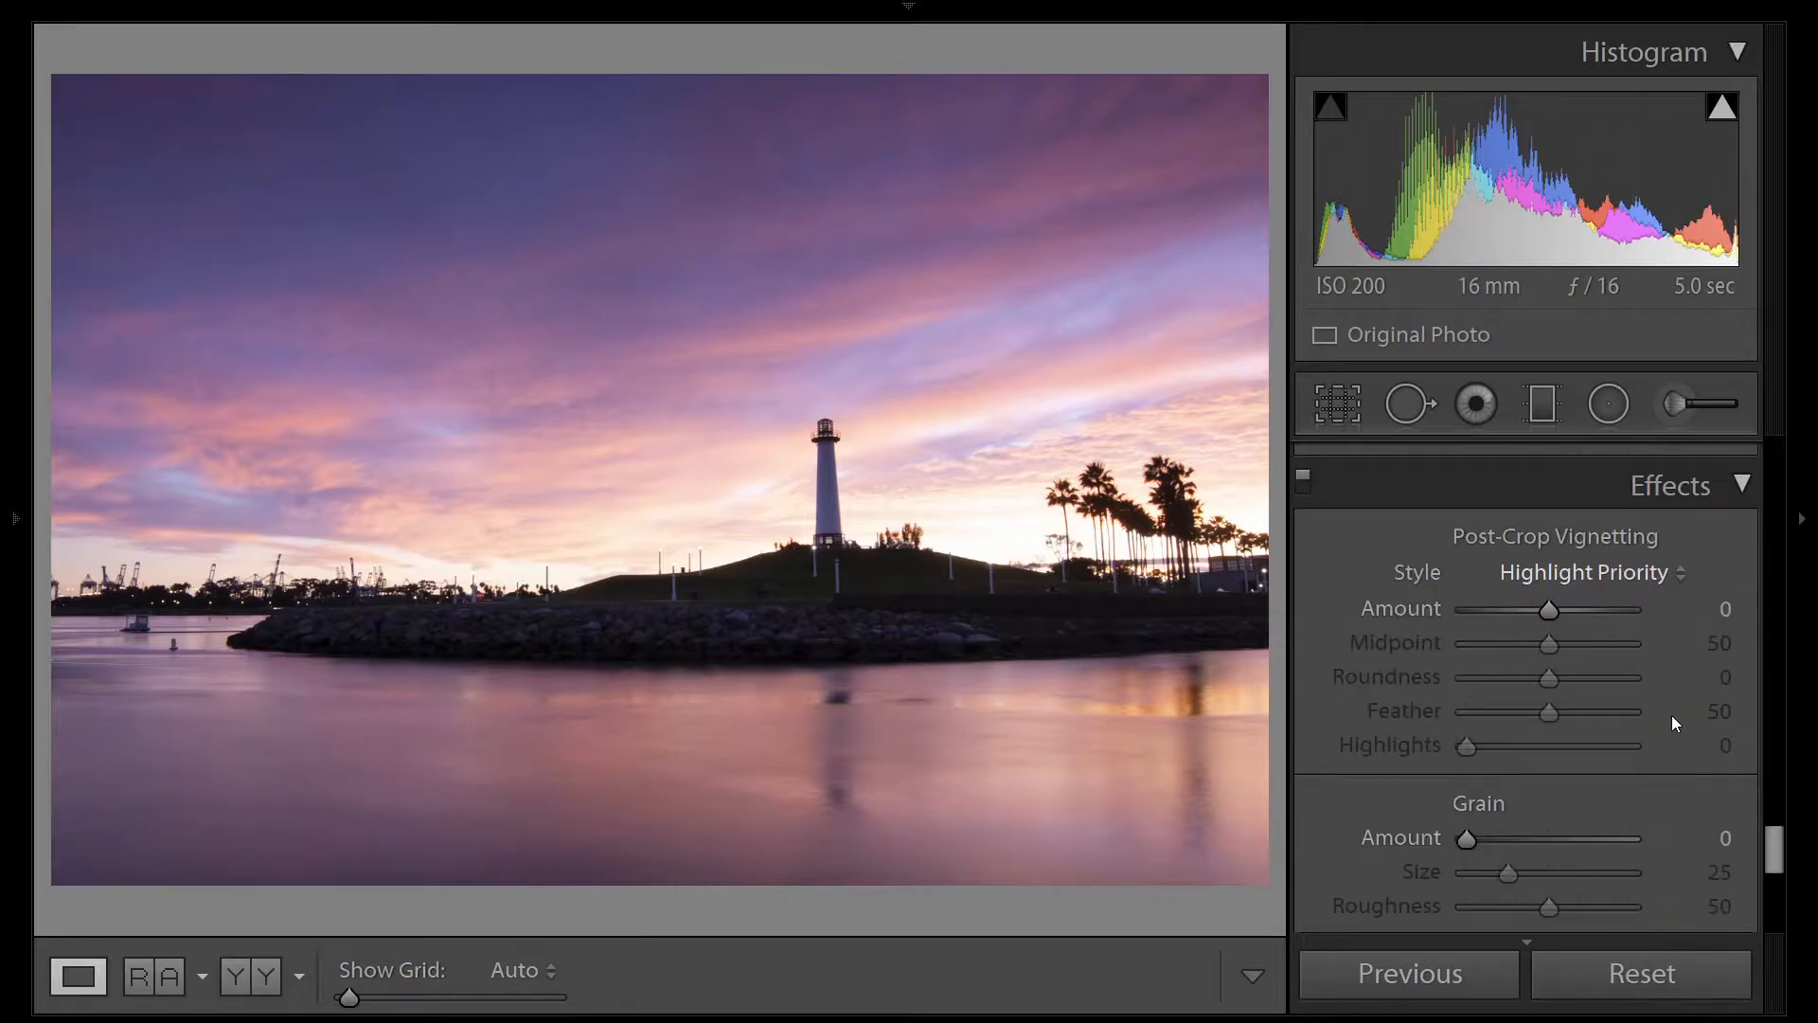
{"action": "scroll", "coordinate": [1609, 782], "scroll_direction": "up", "scroll_amount": 3}
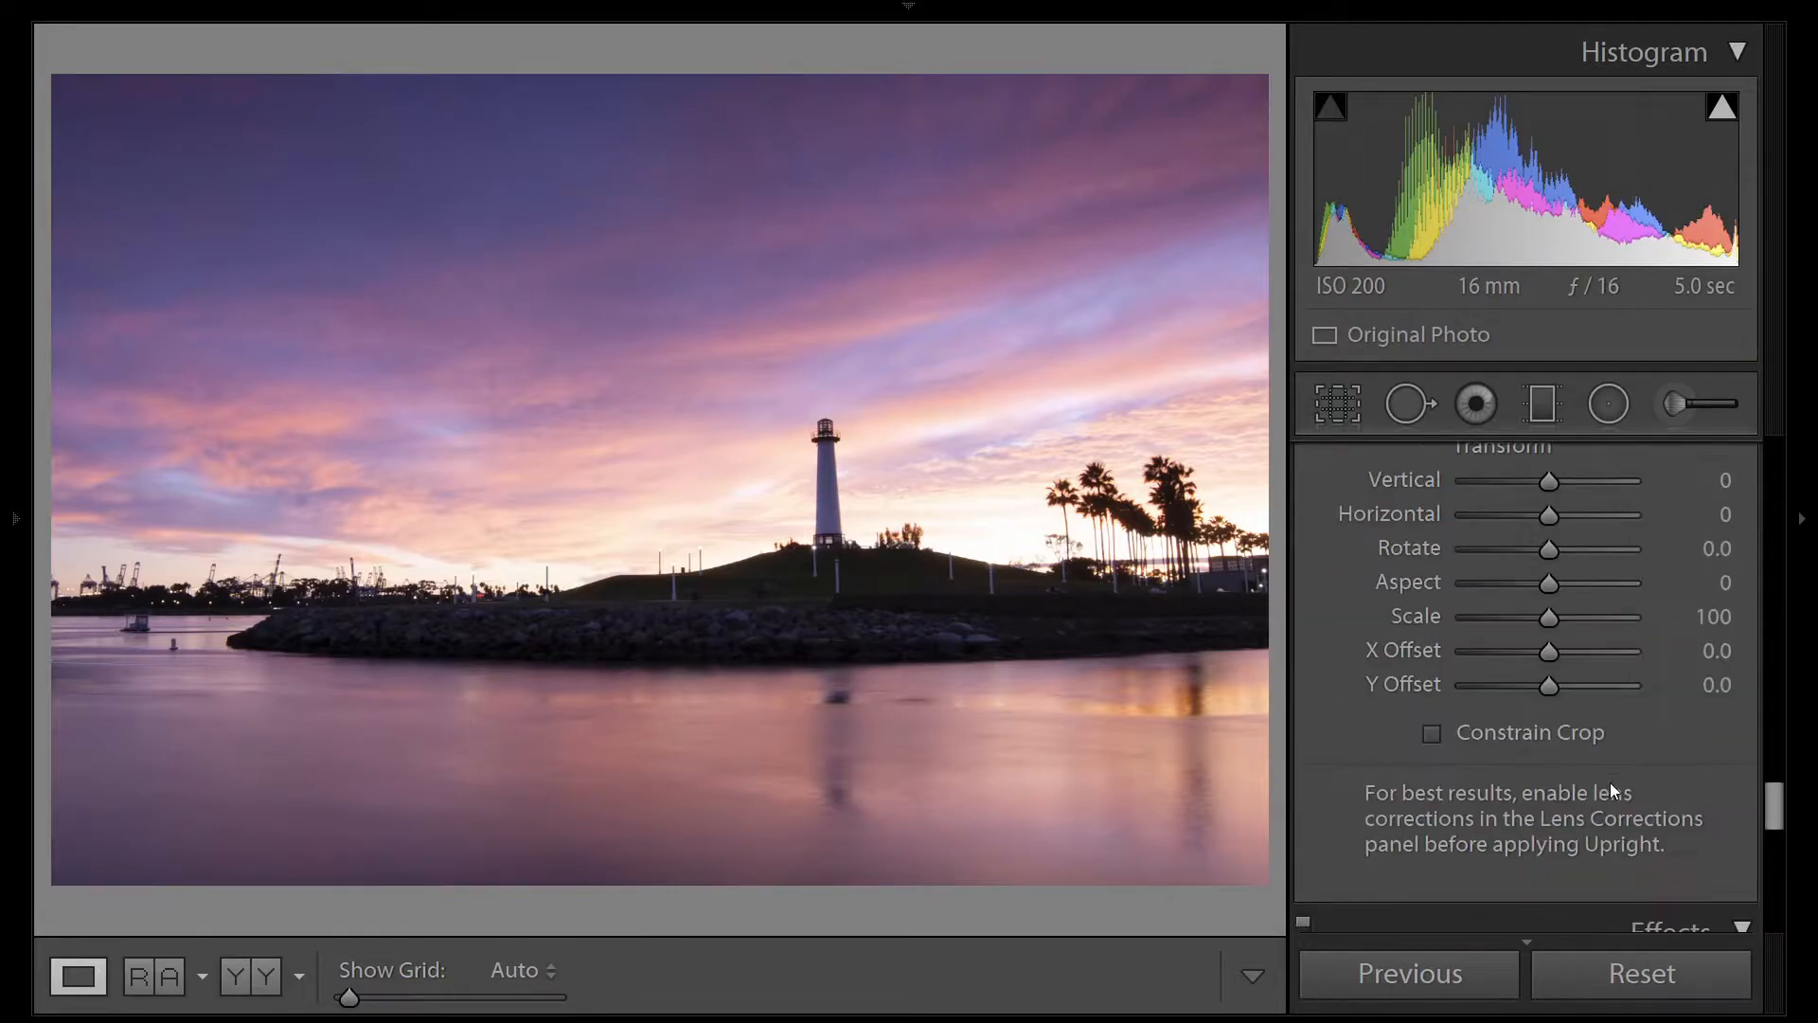
{"action": "scroll", "coordinate": [1640, 781], "scroll_direction": "up", "scroll_amount": 2}
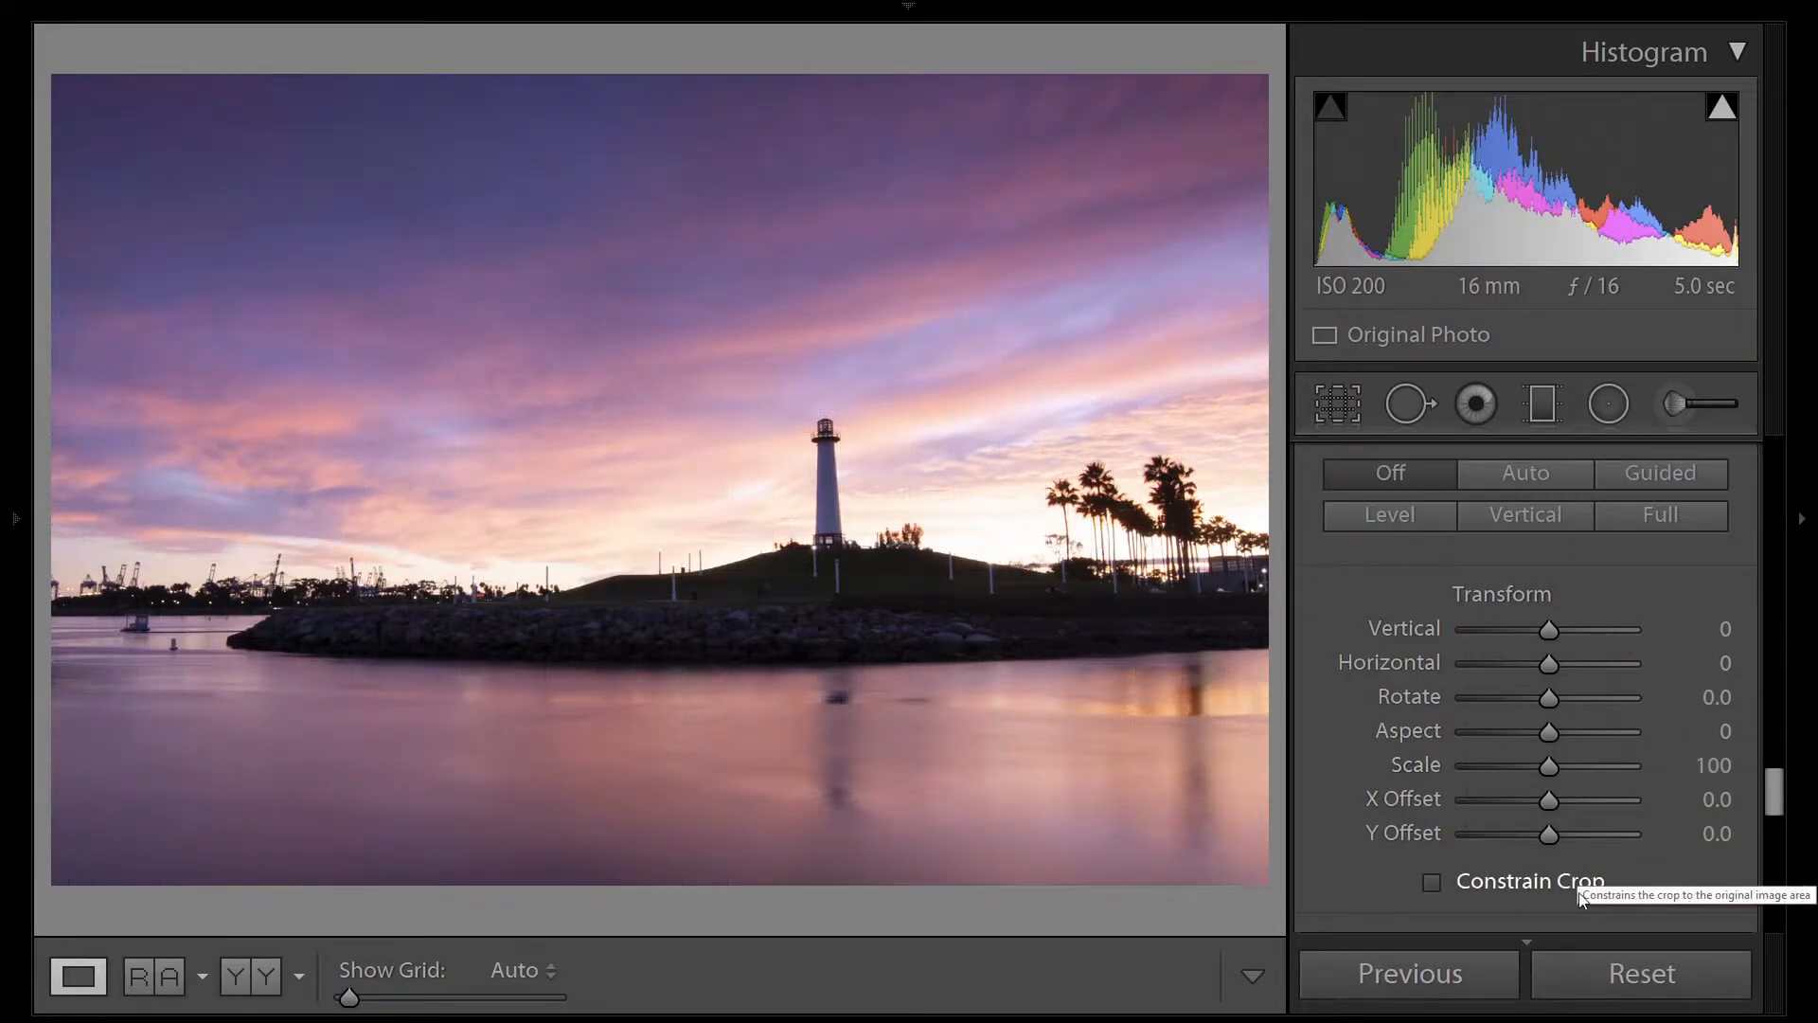
{"action": "left_click", "coordinate": [1580, 881]}
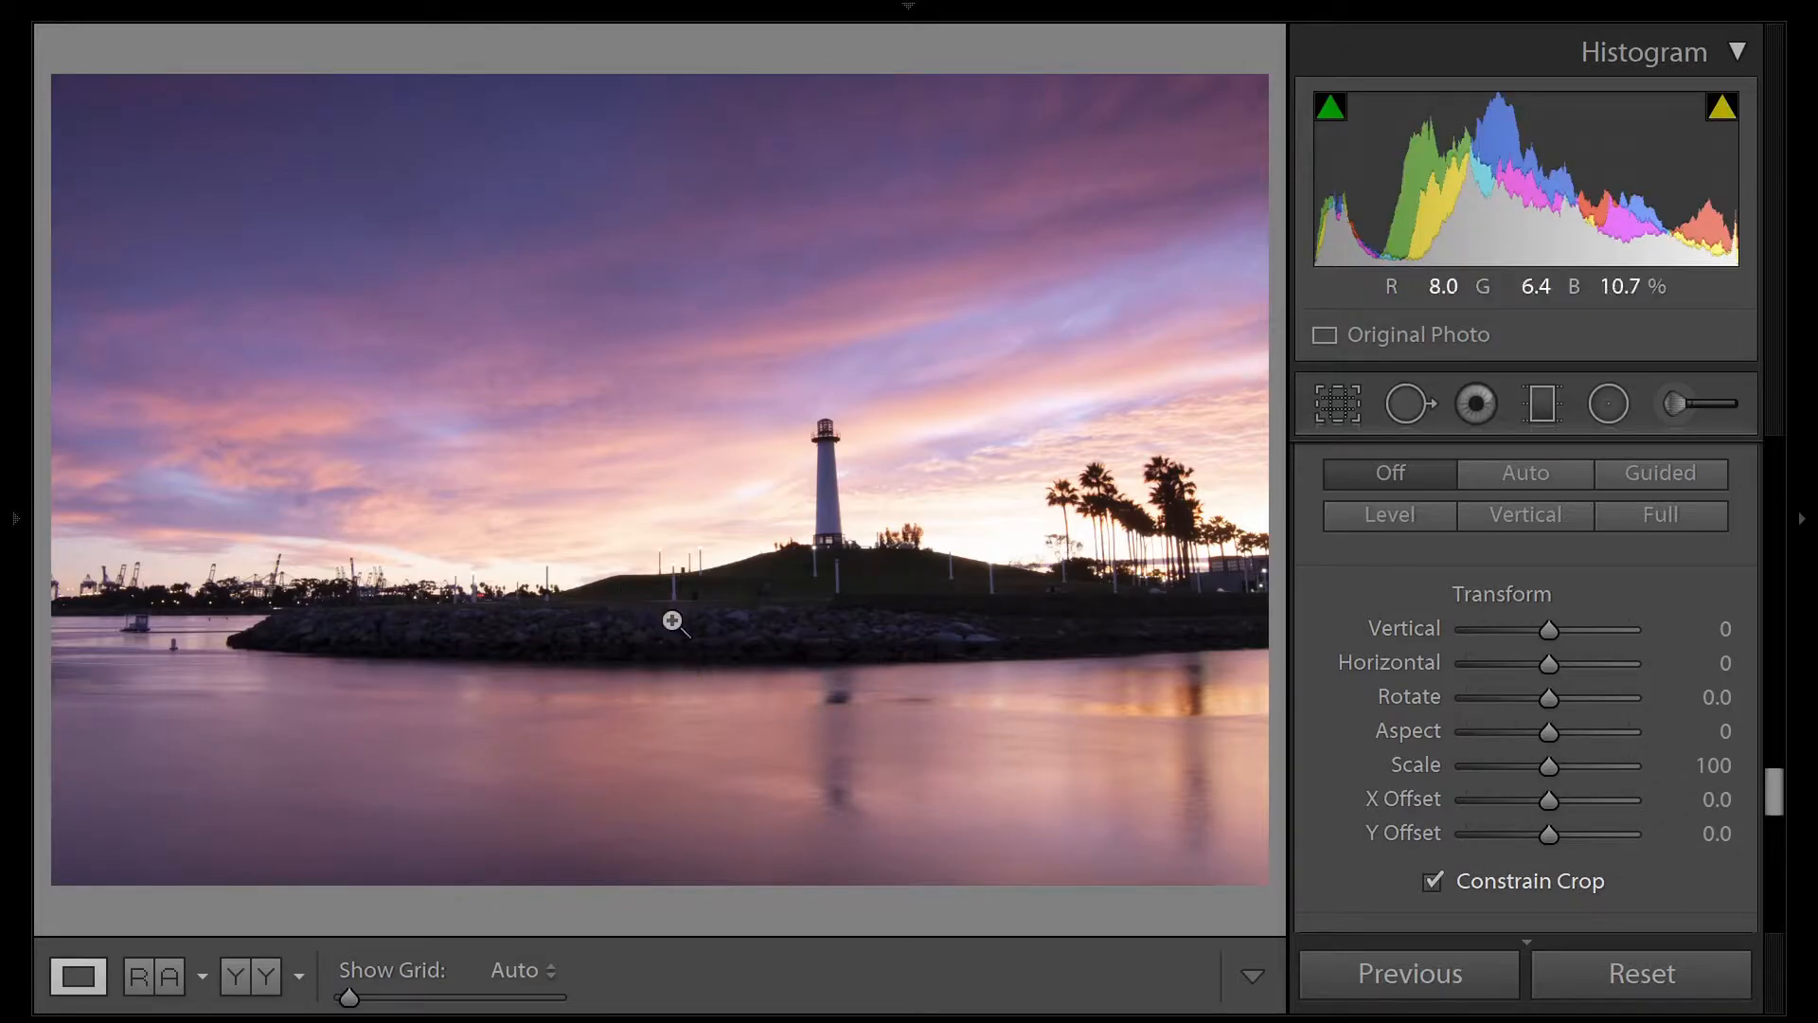
Straighten the horizon by setting the Transform Rotate value to +0.3 against a close-up of the shoreline, and return to the full view.
{"action": "left_click", "coordinate": [263, 616]}
{"action": "left_click_drag", "start_coordinate": [266, 613], "coordinate": [388, 614]}
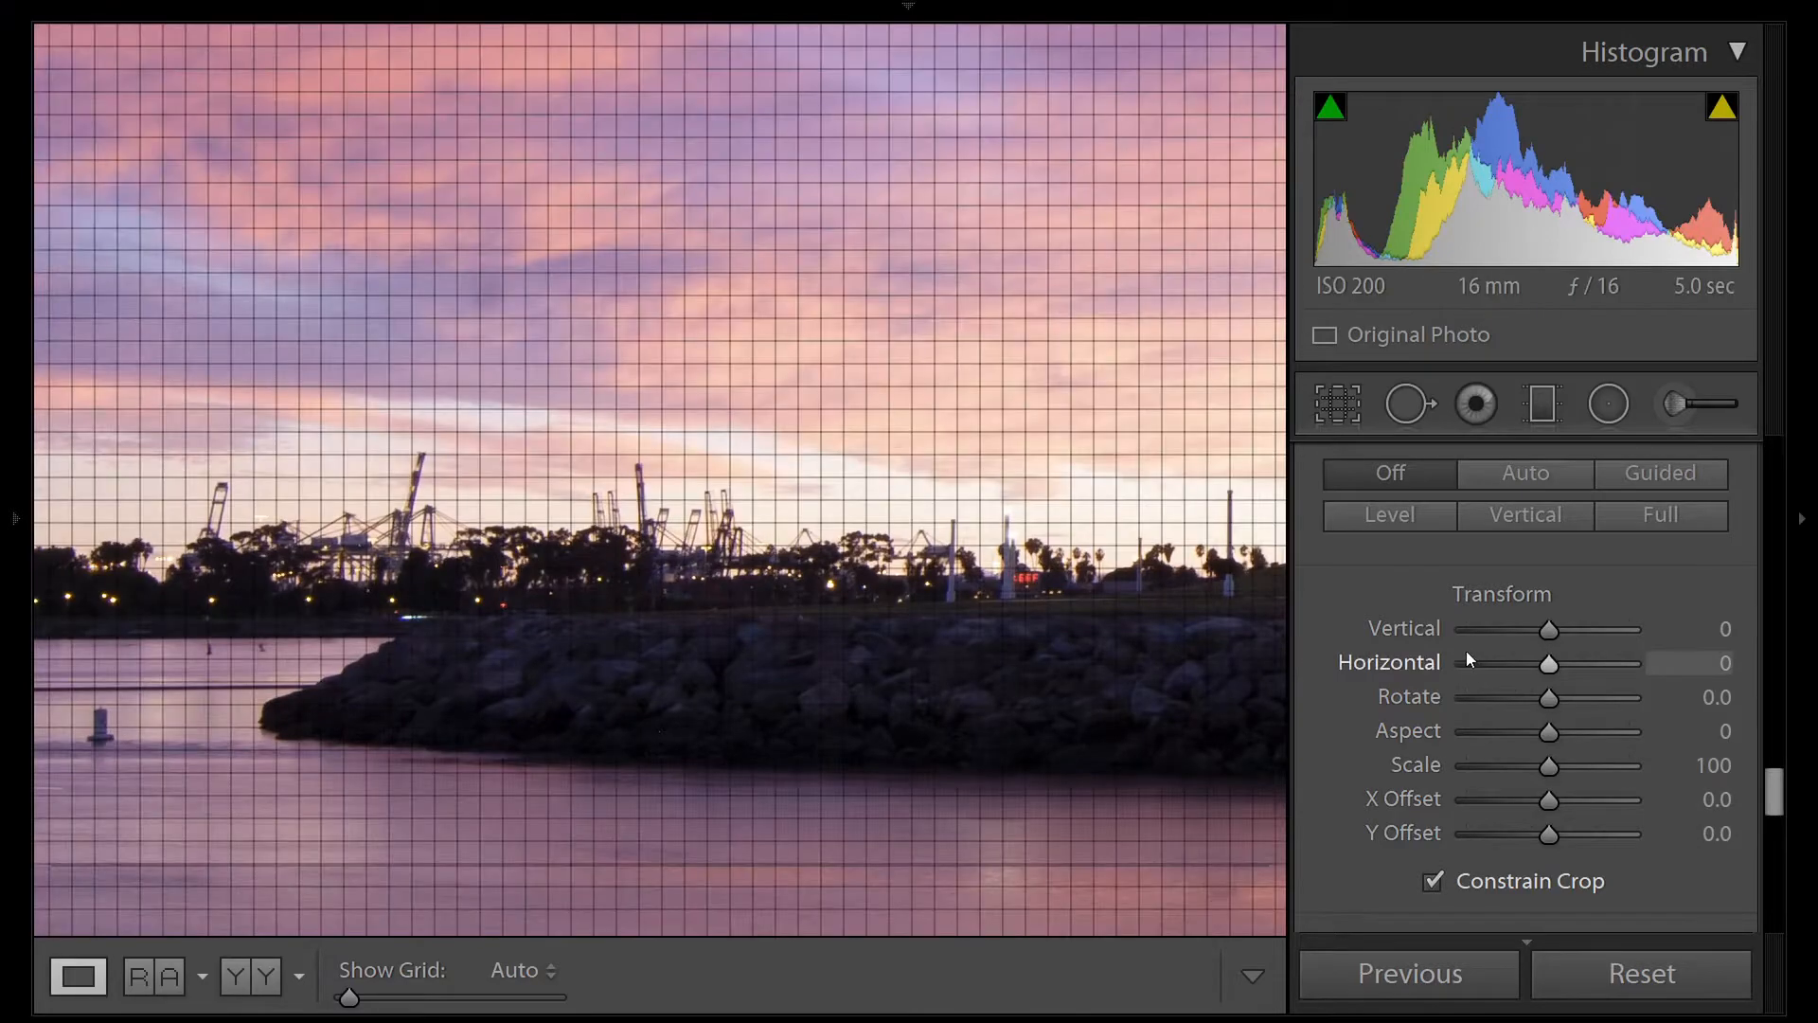
{"action": "scroll", "coordinate": [1542, 697], "scroll_direction": "up", "scroll_amount": 3}
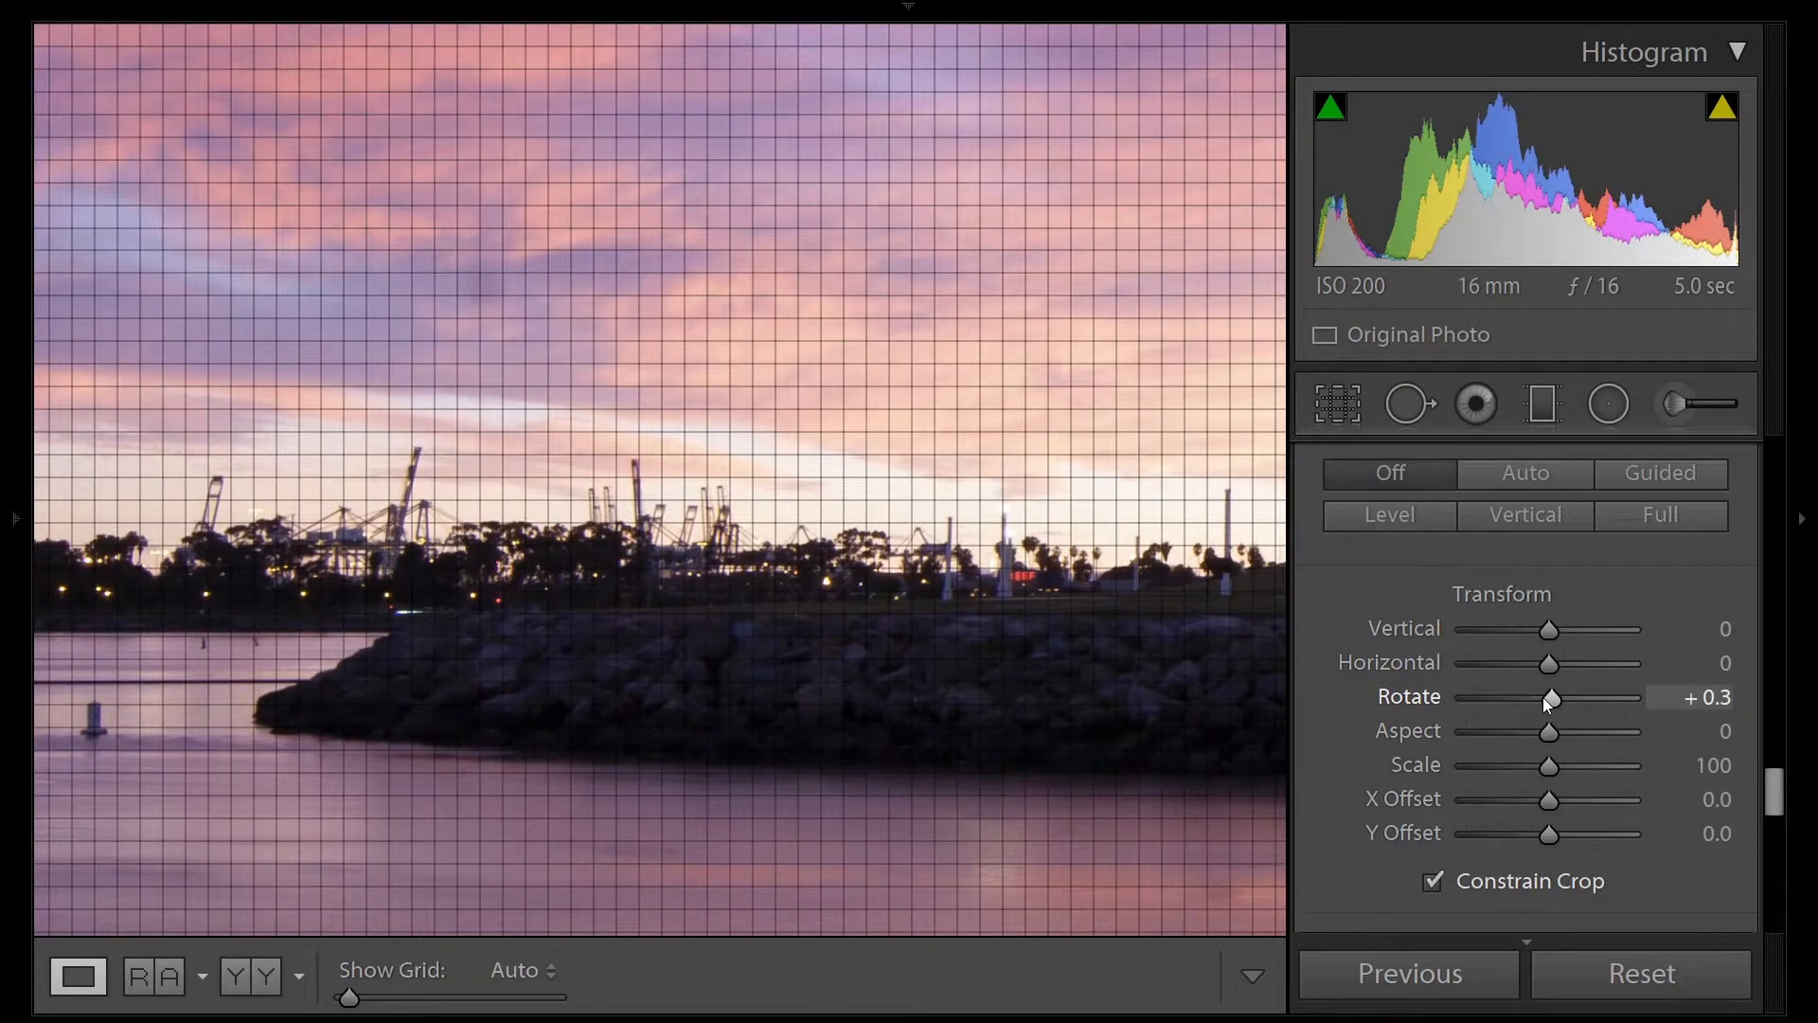
{"action": "left_click", "coordinate": [1059, 609]}
Enable both chromatic aberration removal and lens profile corrections for the photo.
{"action": "scroll", "coordinate": [1697, 701], "scroll_direction": "up", "scroll_amount": 5}
{"action": "scroll", "coordinate": [1697, 697], "scroll_direction": "up", "scroll_amount": 4}
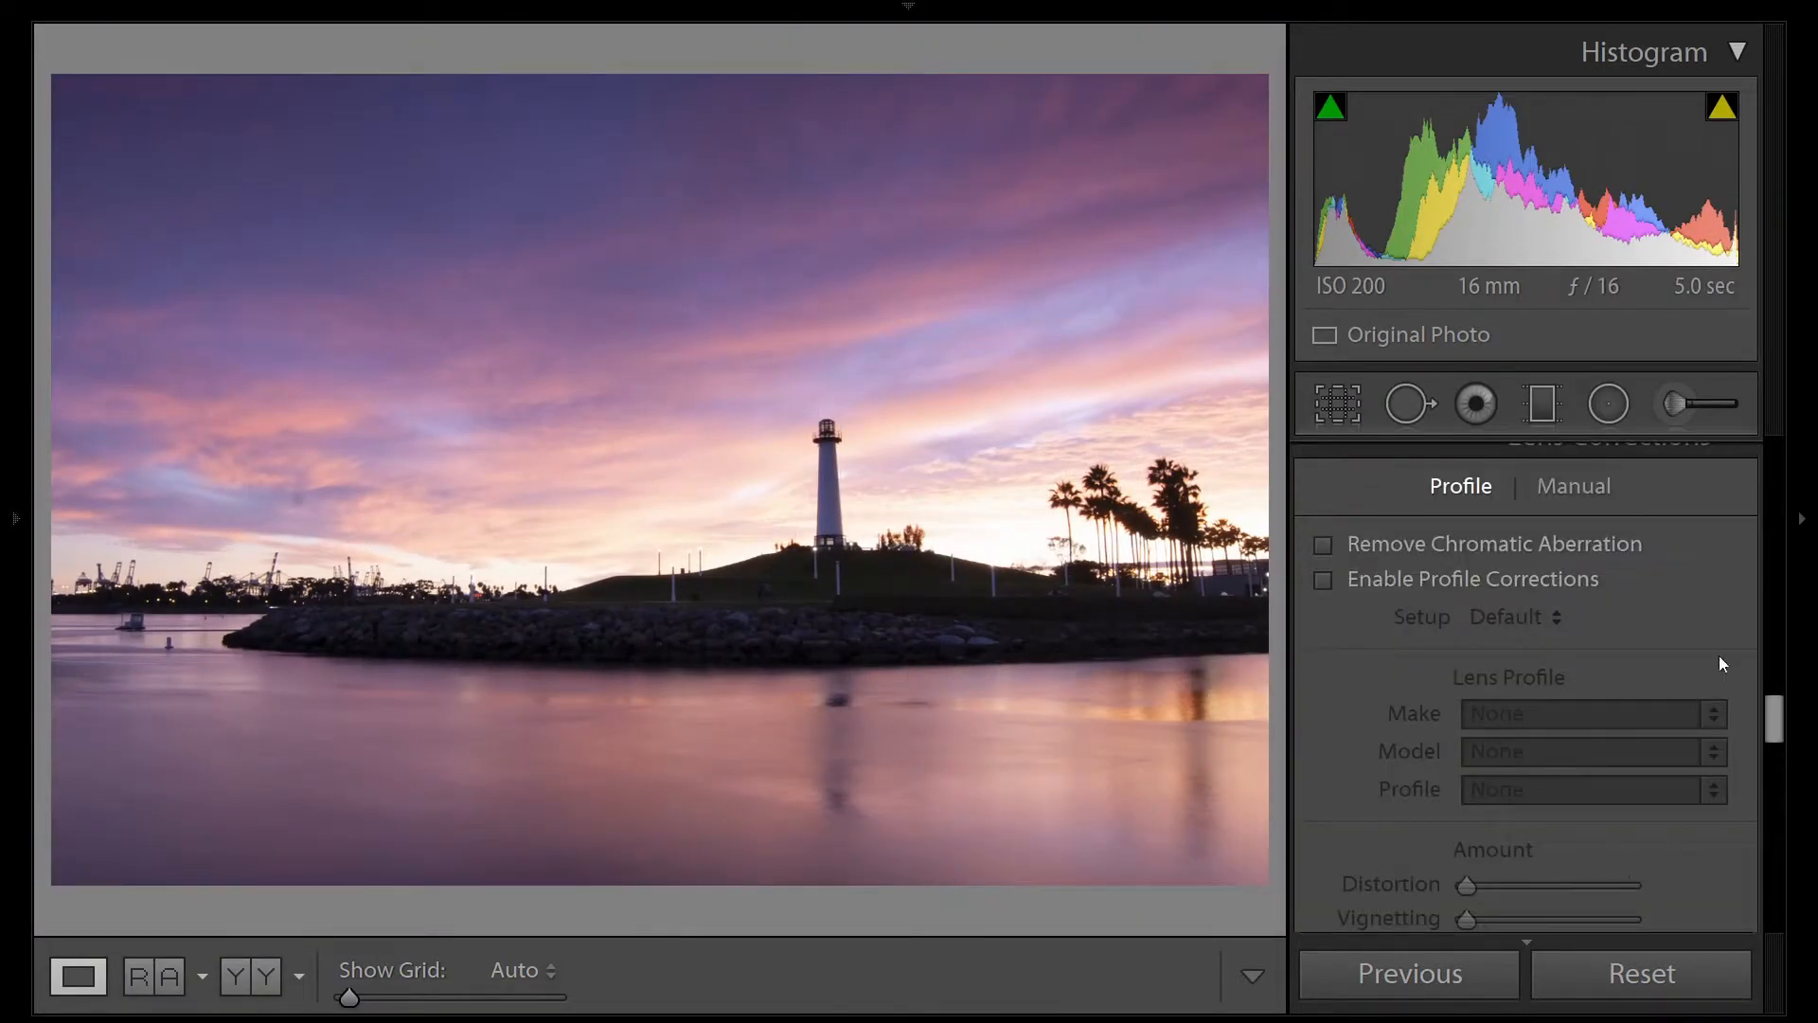
{"action": "left_click", "coordinate": [1364, 544]}
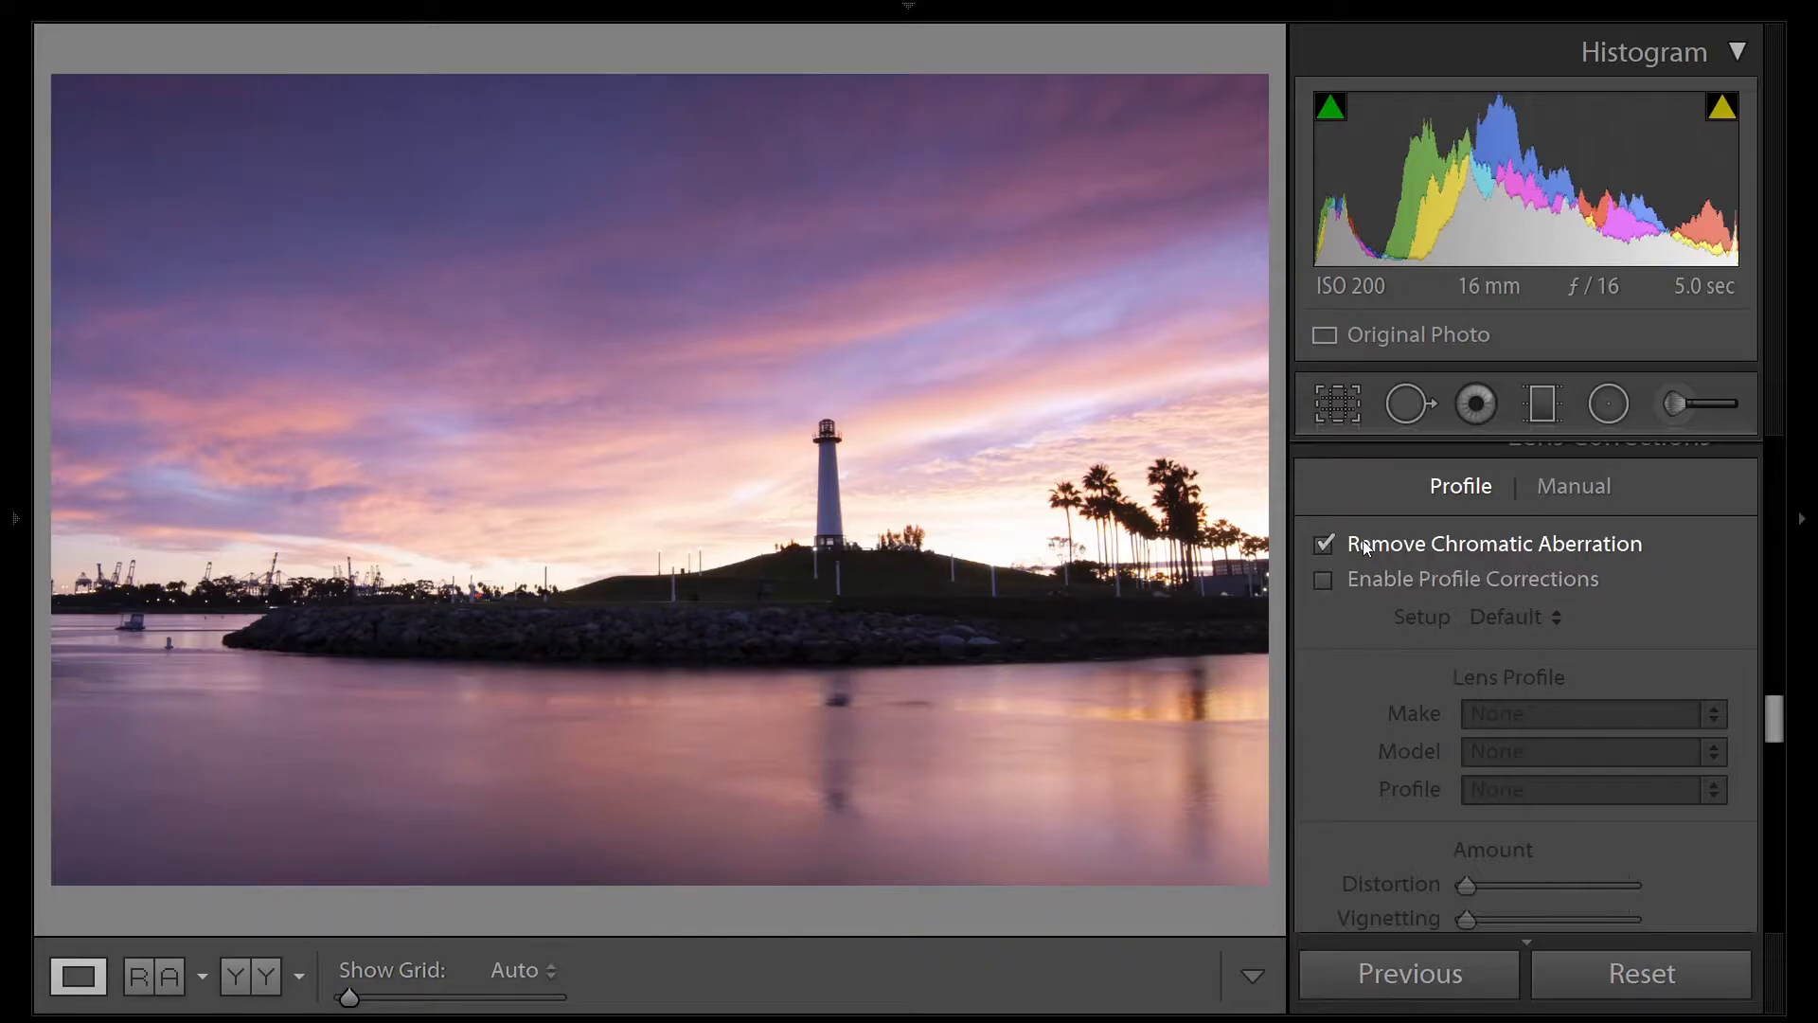
{"action": "left_click", "coordinate": [1374, 582]}
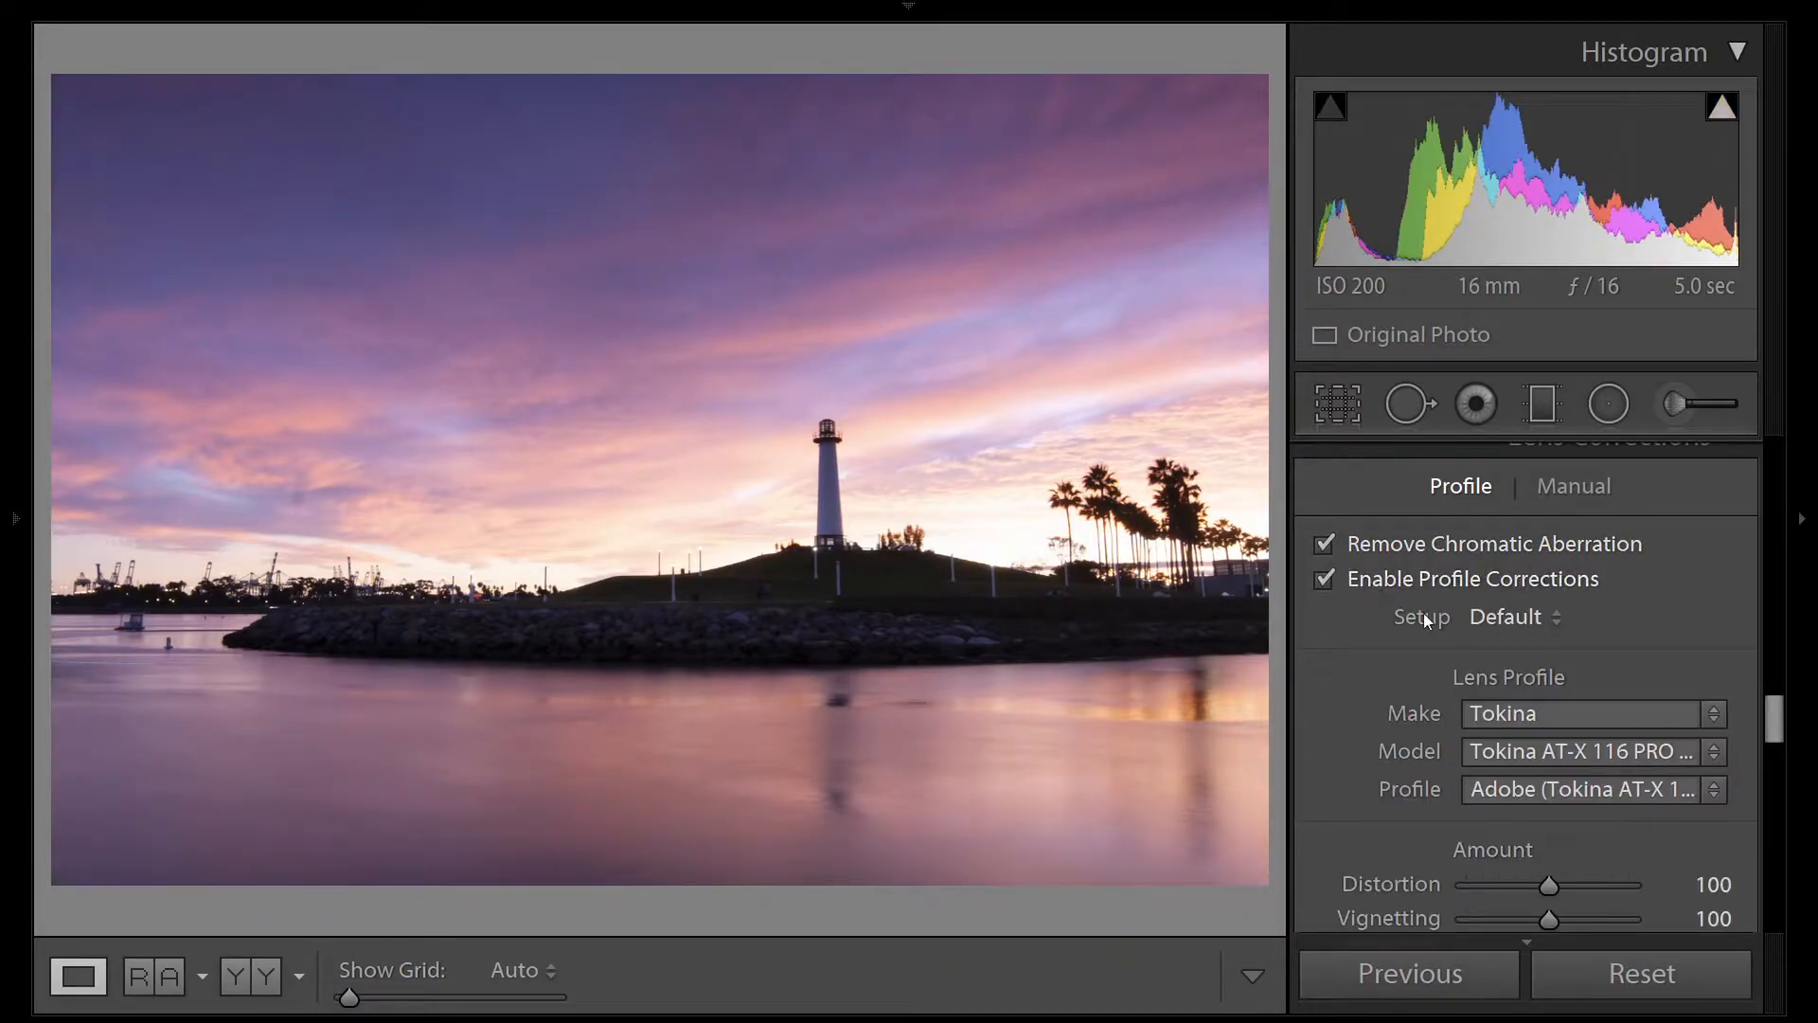
Set the sharpening Amount to 100.
{"action": "scroll", "coordinate": [1423, 612], "scroll_direction": "up", "scroll_amount": 8}
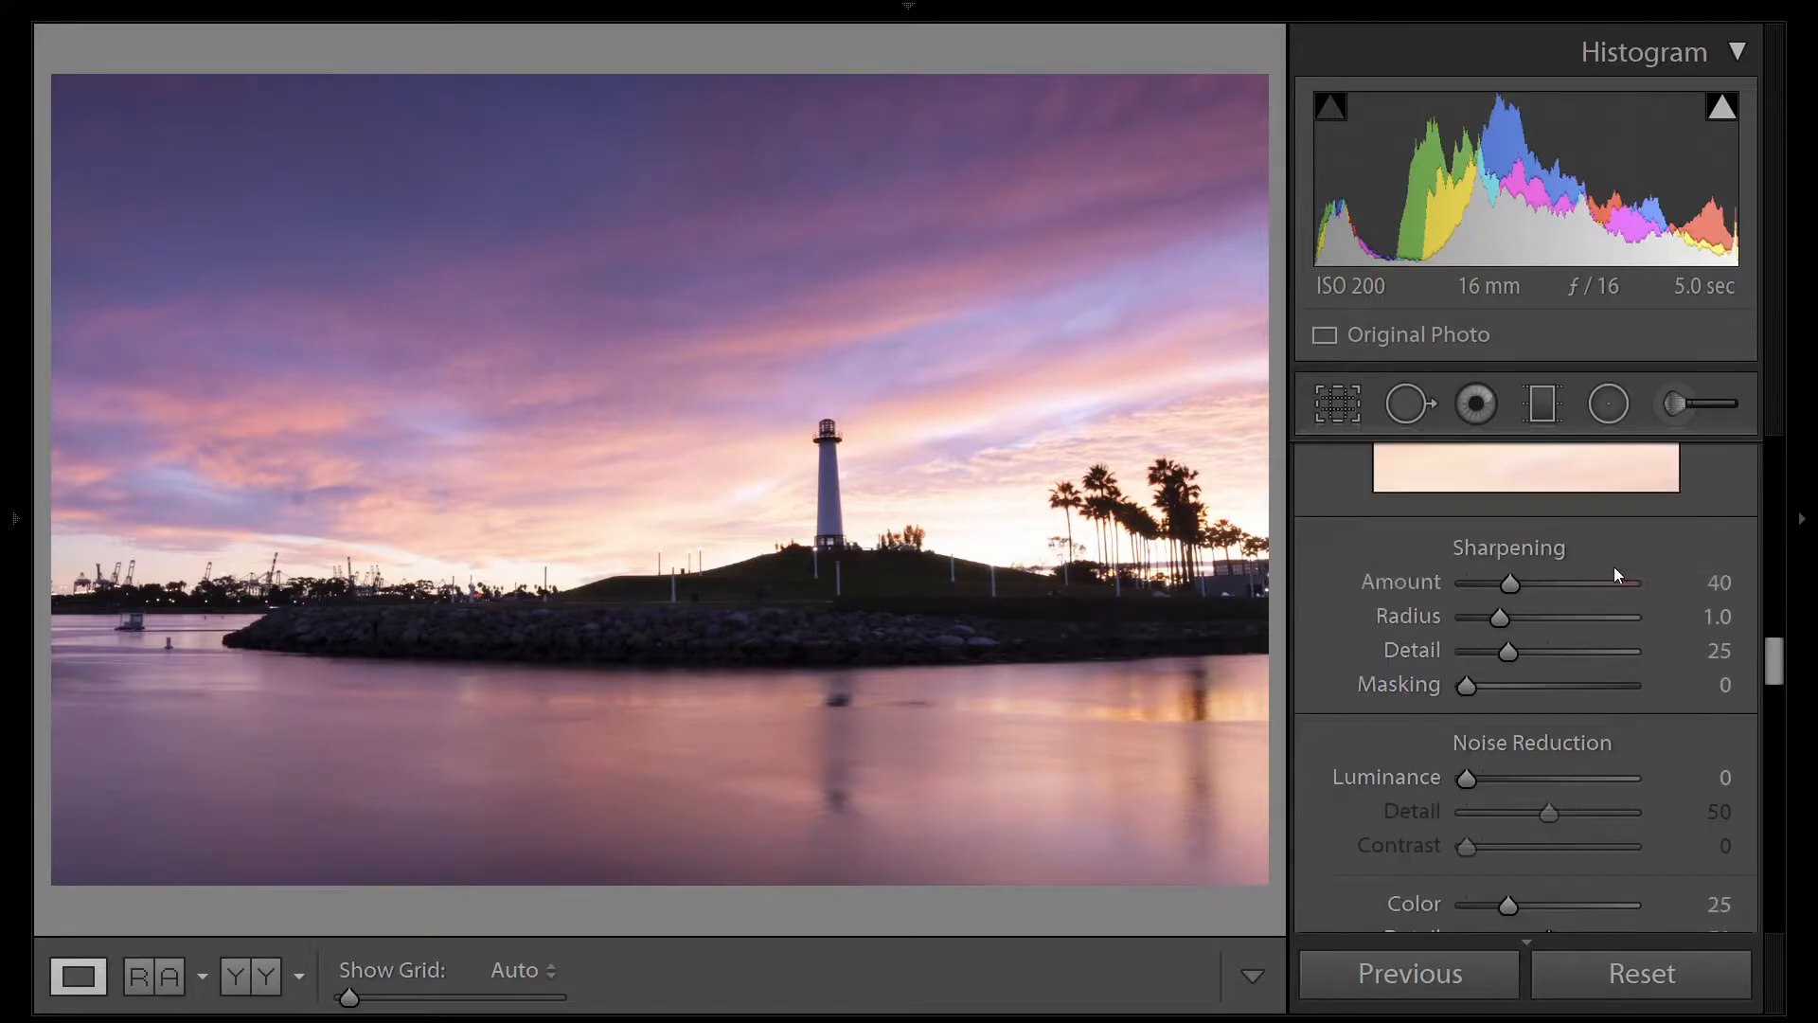
{"action": "left_click", "coordinate": [1682, 581]}
{"action": "type", "text": "100"}
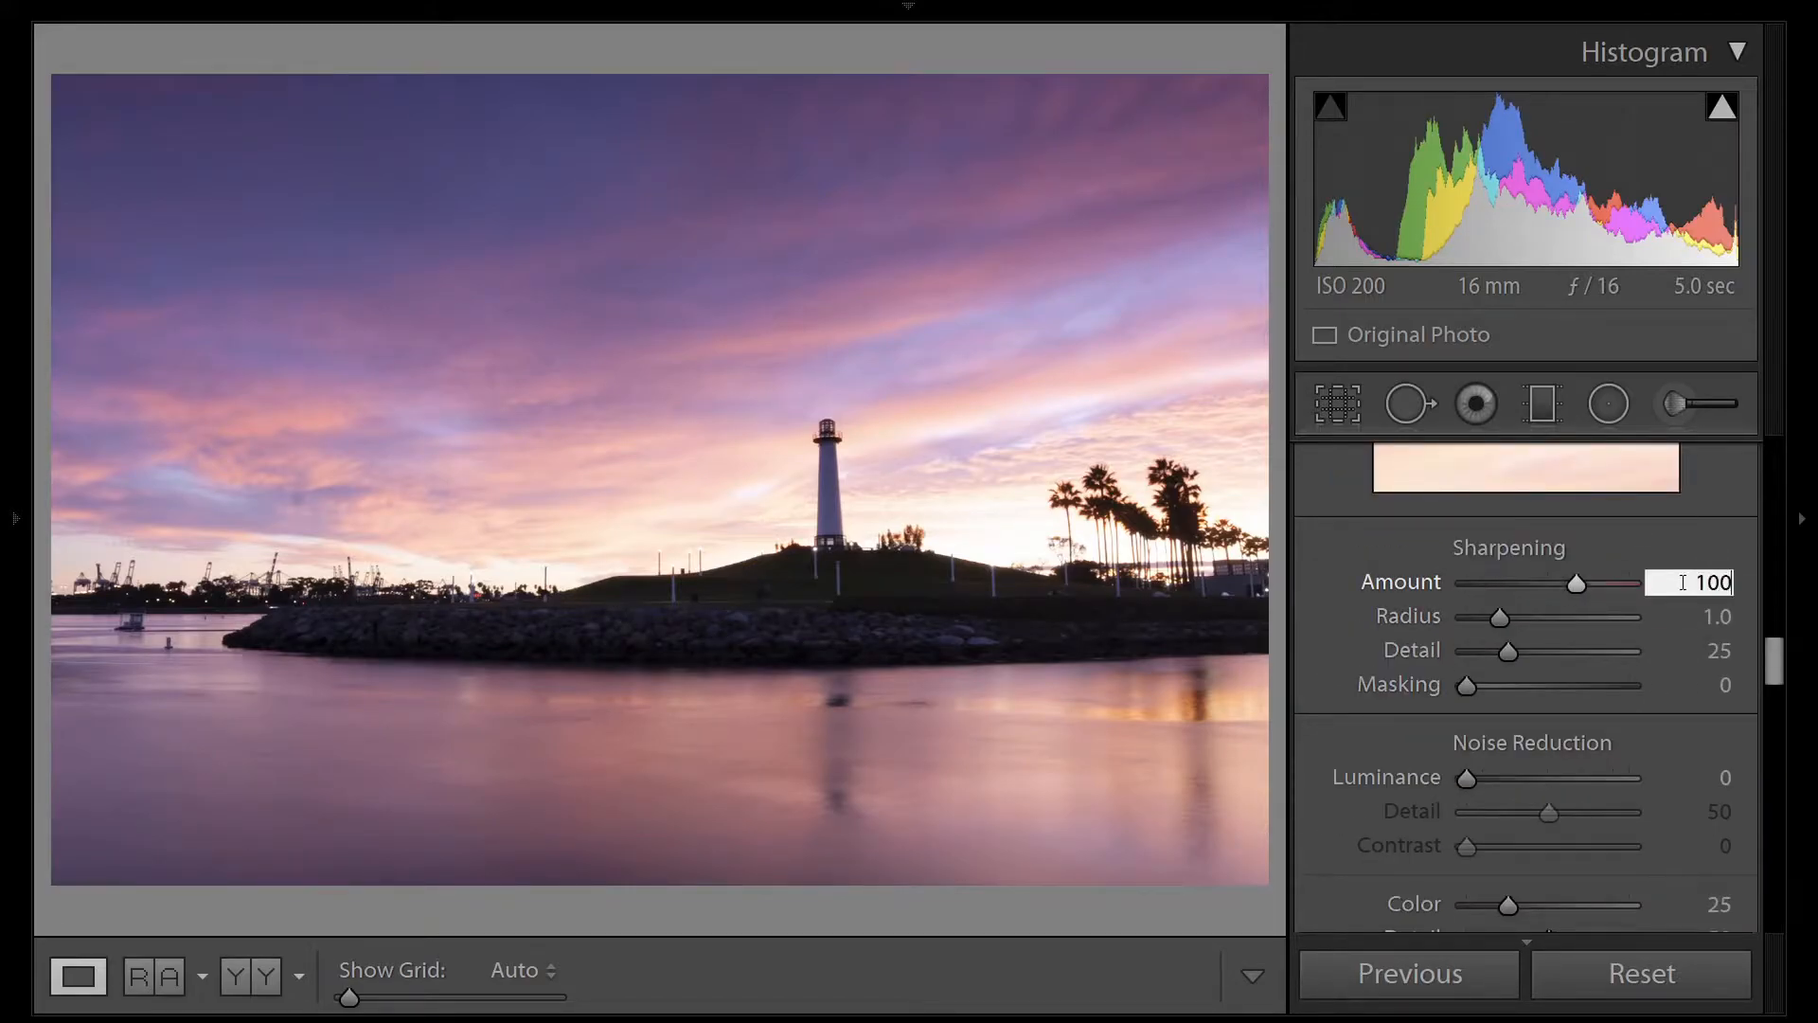
{"action": "key", "text": "Return"}
Set the sharpening Masking to 55, previewing the black-and-white edge mask to judge which areas get sharpened.
{"action": "left_click", "coordinate": [1468, 688], "text": "alt"}
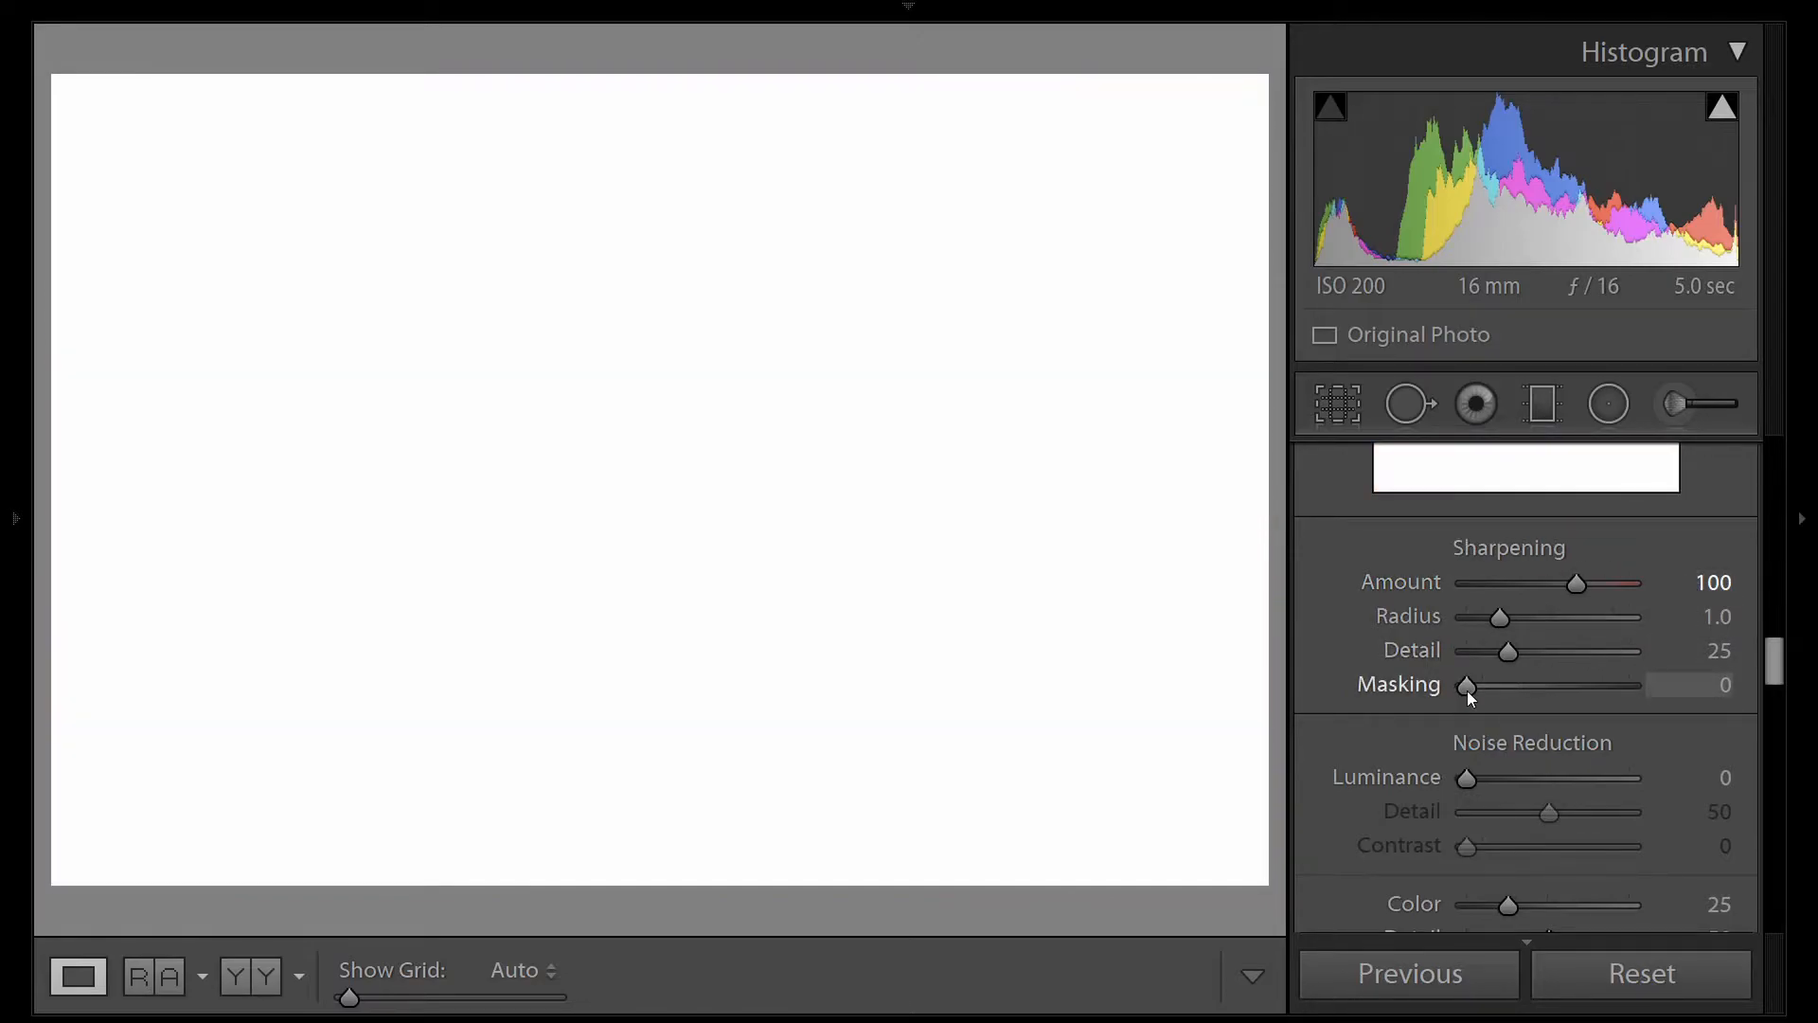
{"action": "key", "text": "alt+Up"}
{"action": "key", "text": "alt+Up"}
{"action": "key", "text": "alt+Up"}
{"action": "key", "text": "alt+Up"}
{"action": "key", "text": "alt+Up"}
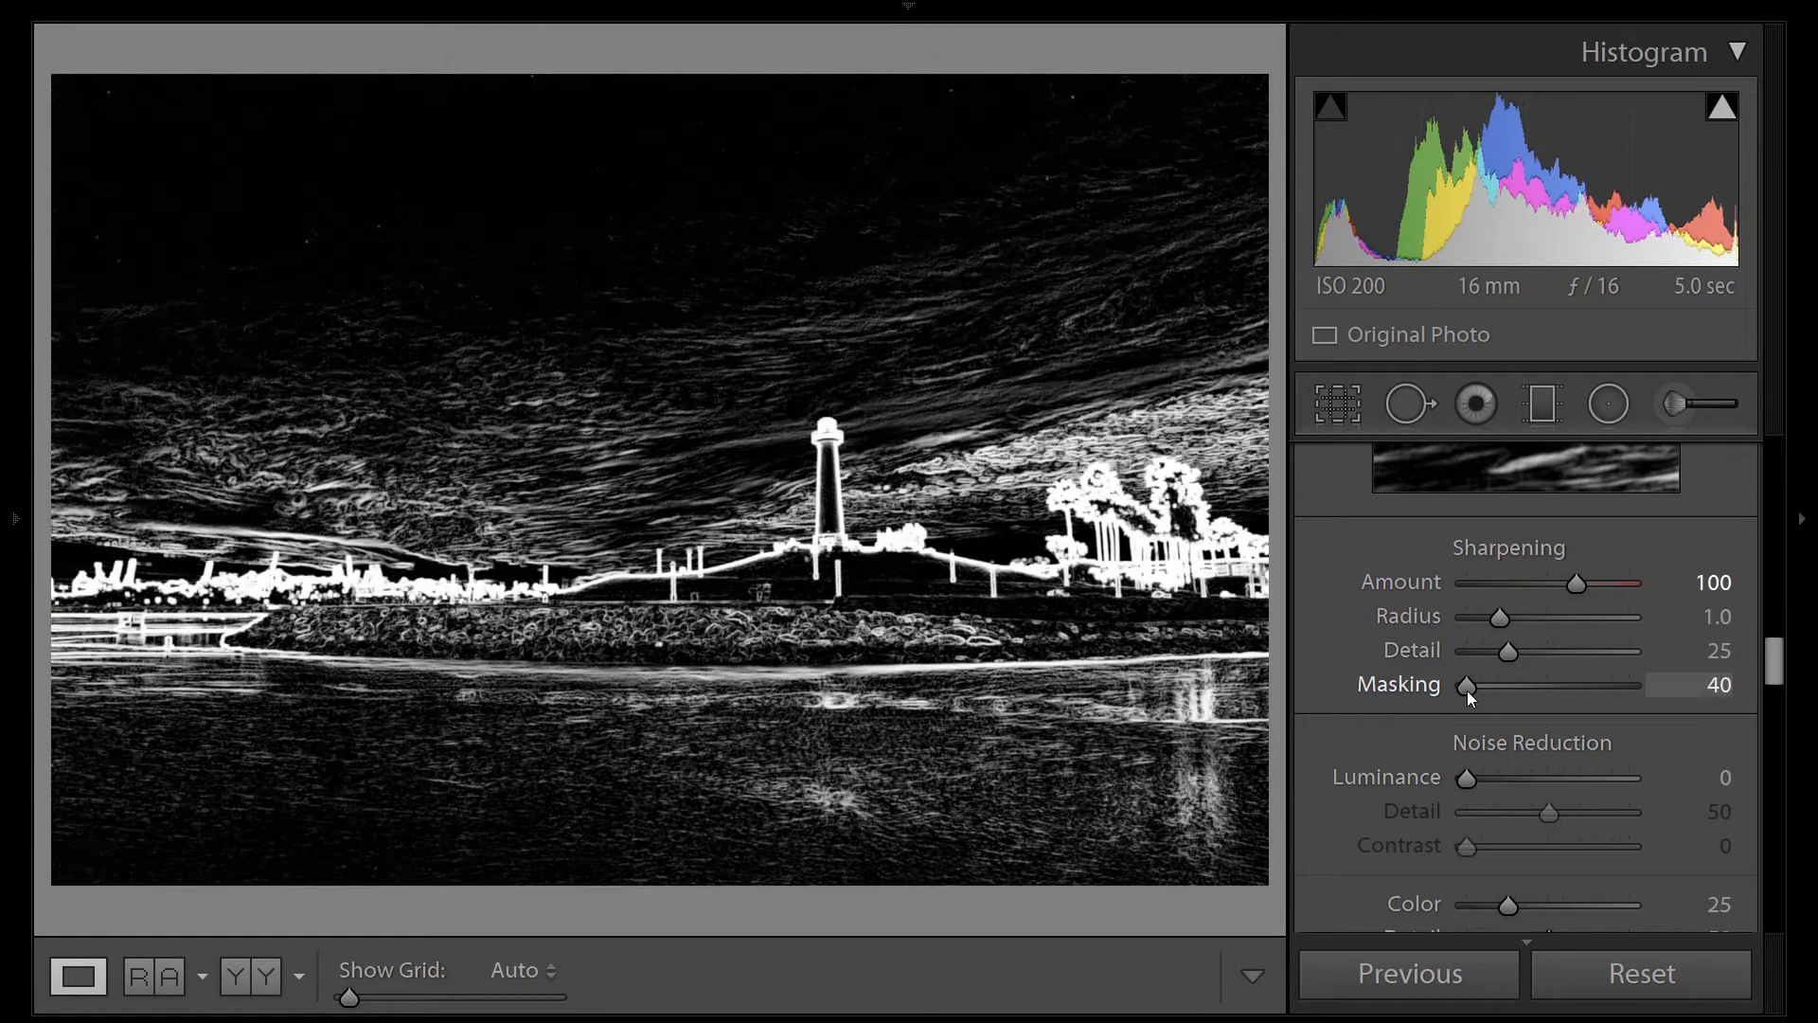
{"action": "key", "text": "alt+Down"}
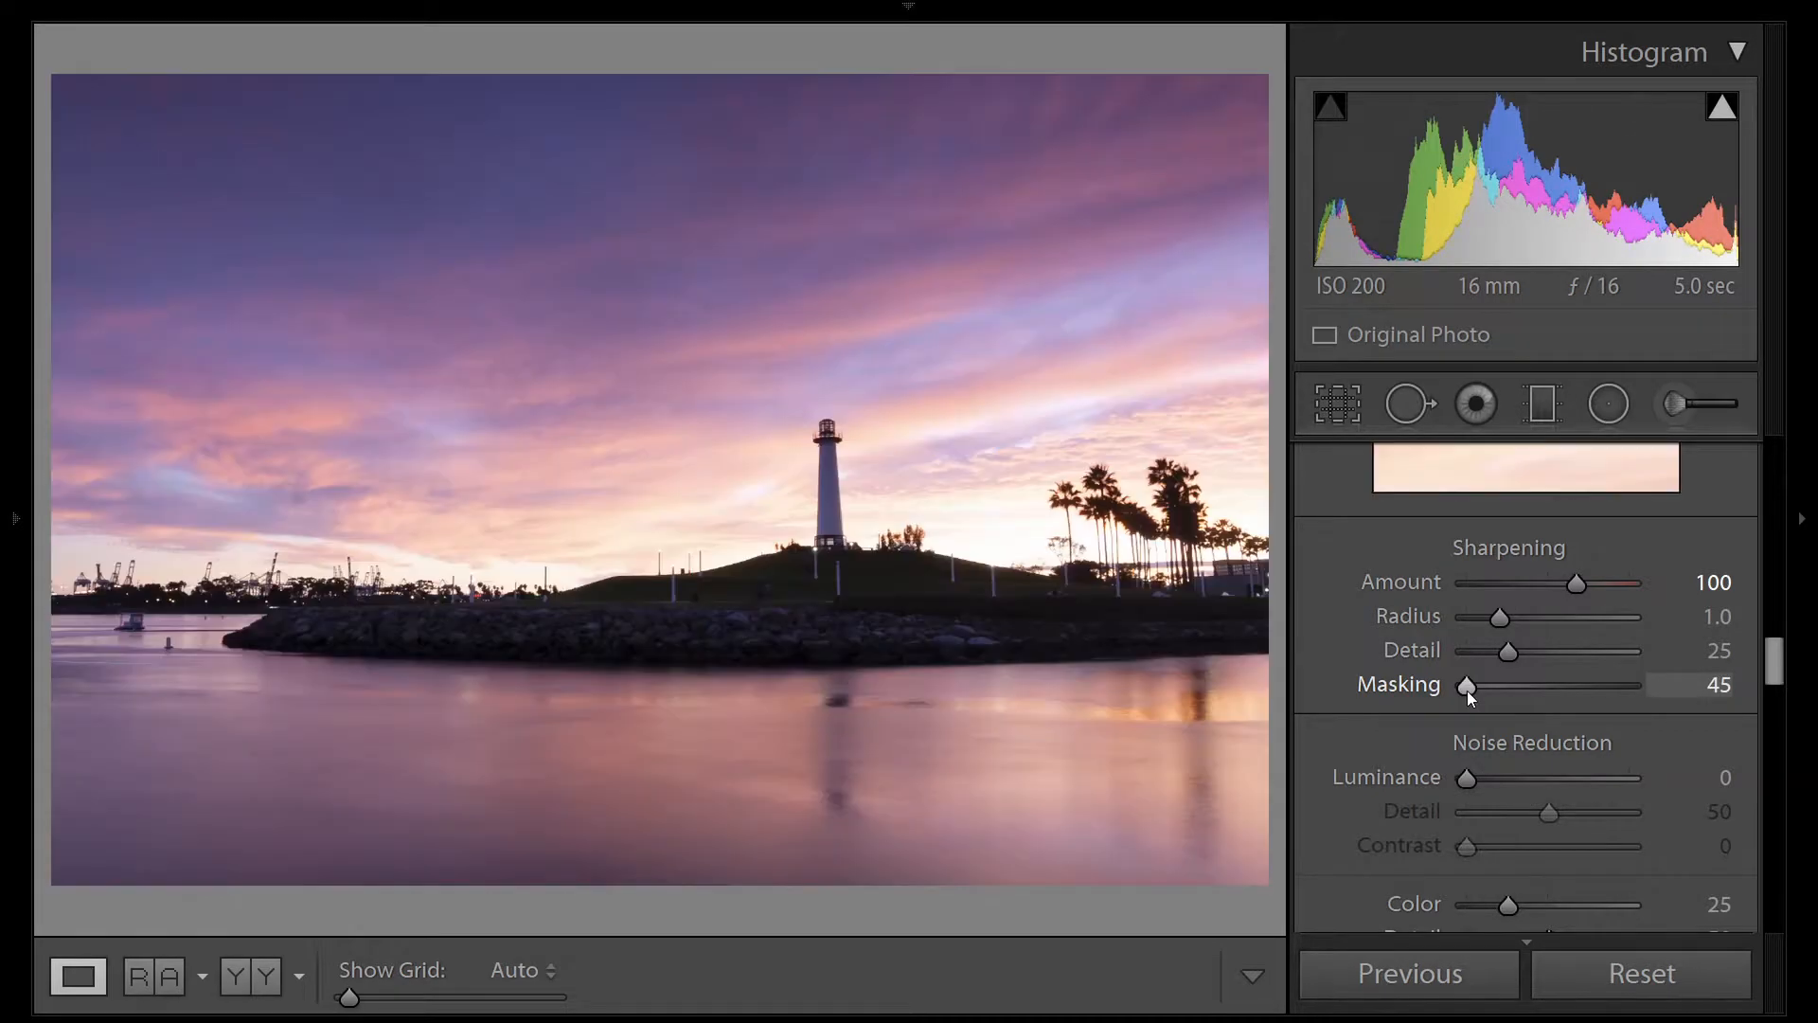
{"action": "left_click", "coordinate": [1556, 686]}
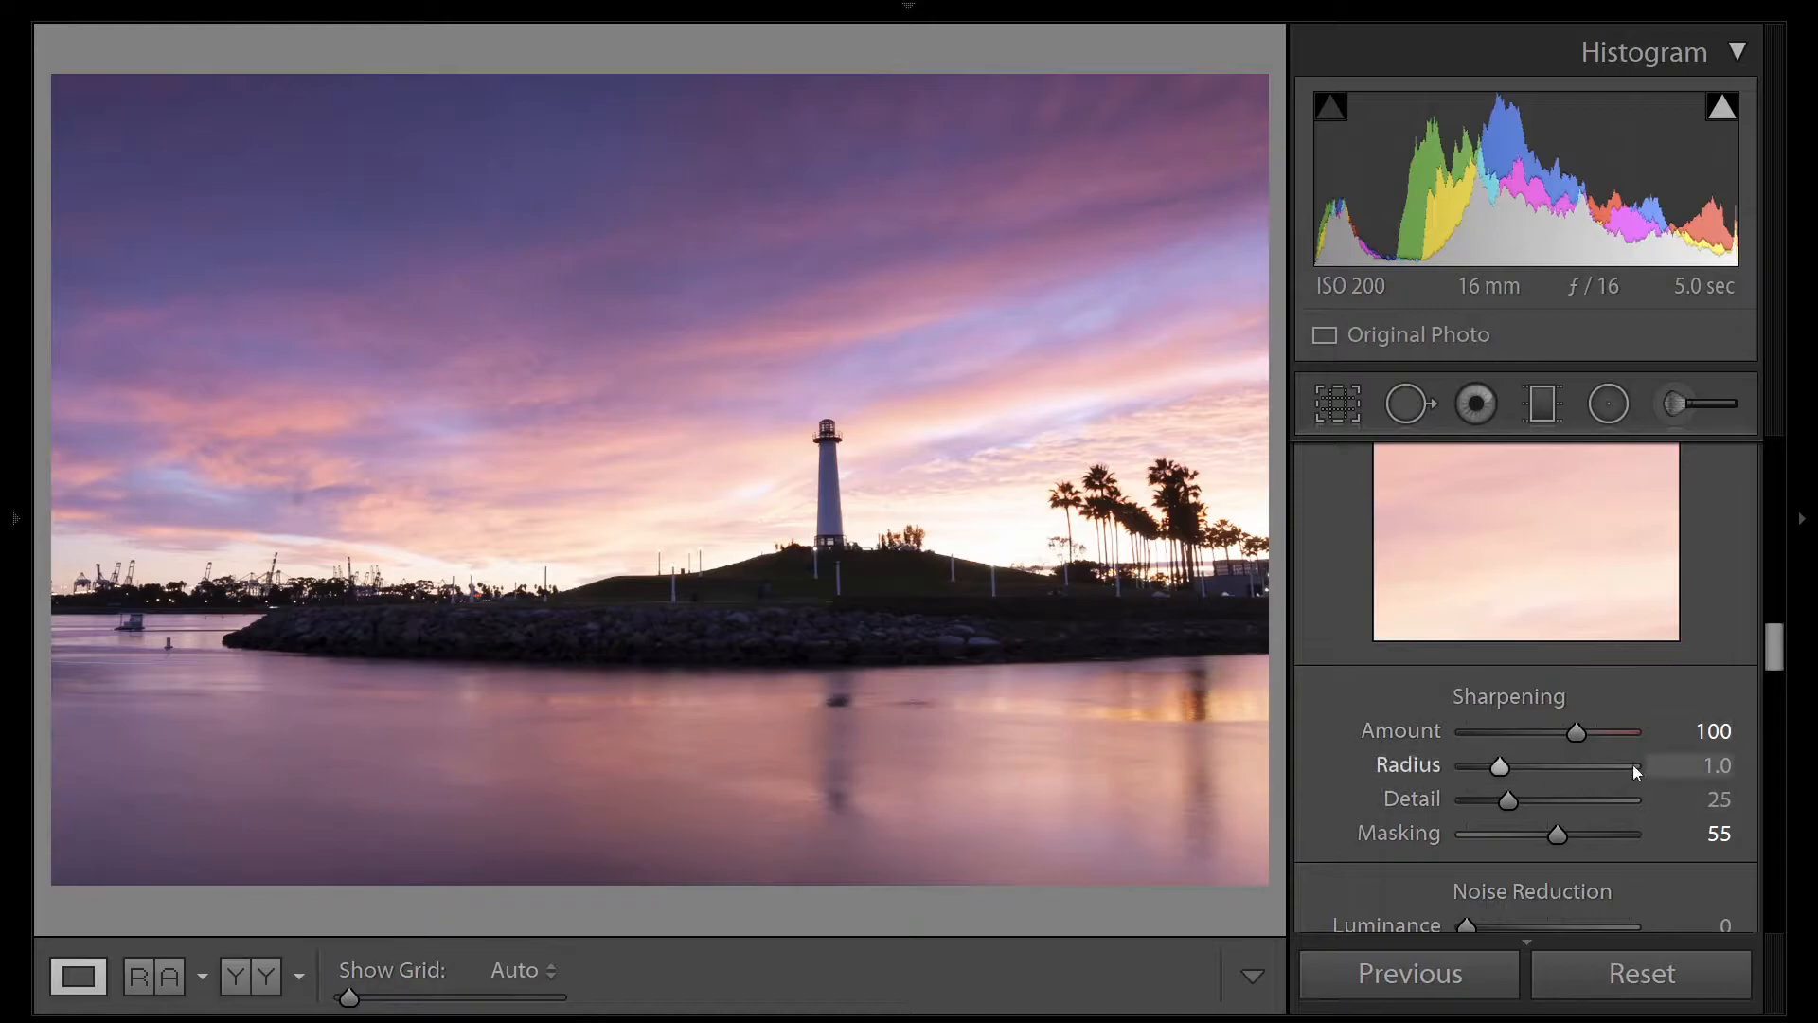
Cool the white balance to a Temp of 3250 and raise the Exposure to +0.20.
{"action": "scroll", "coordinate": [1657, 742], "scroll_direction": "up", "scroll_amount": 5}
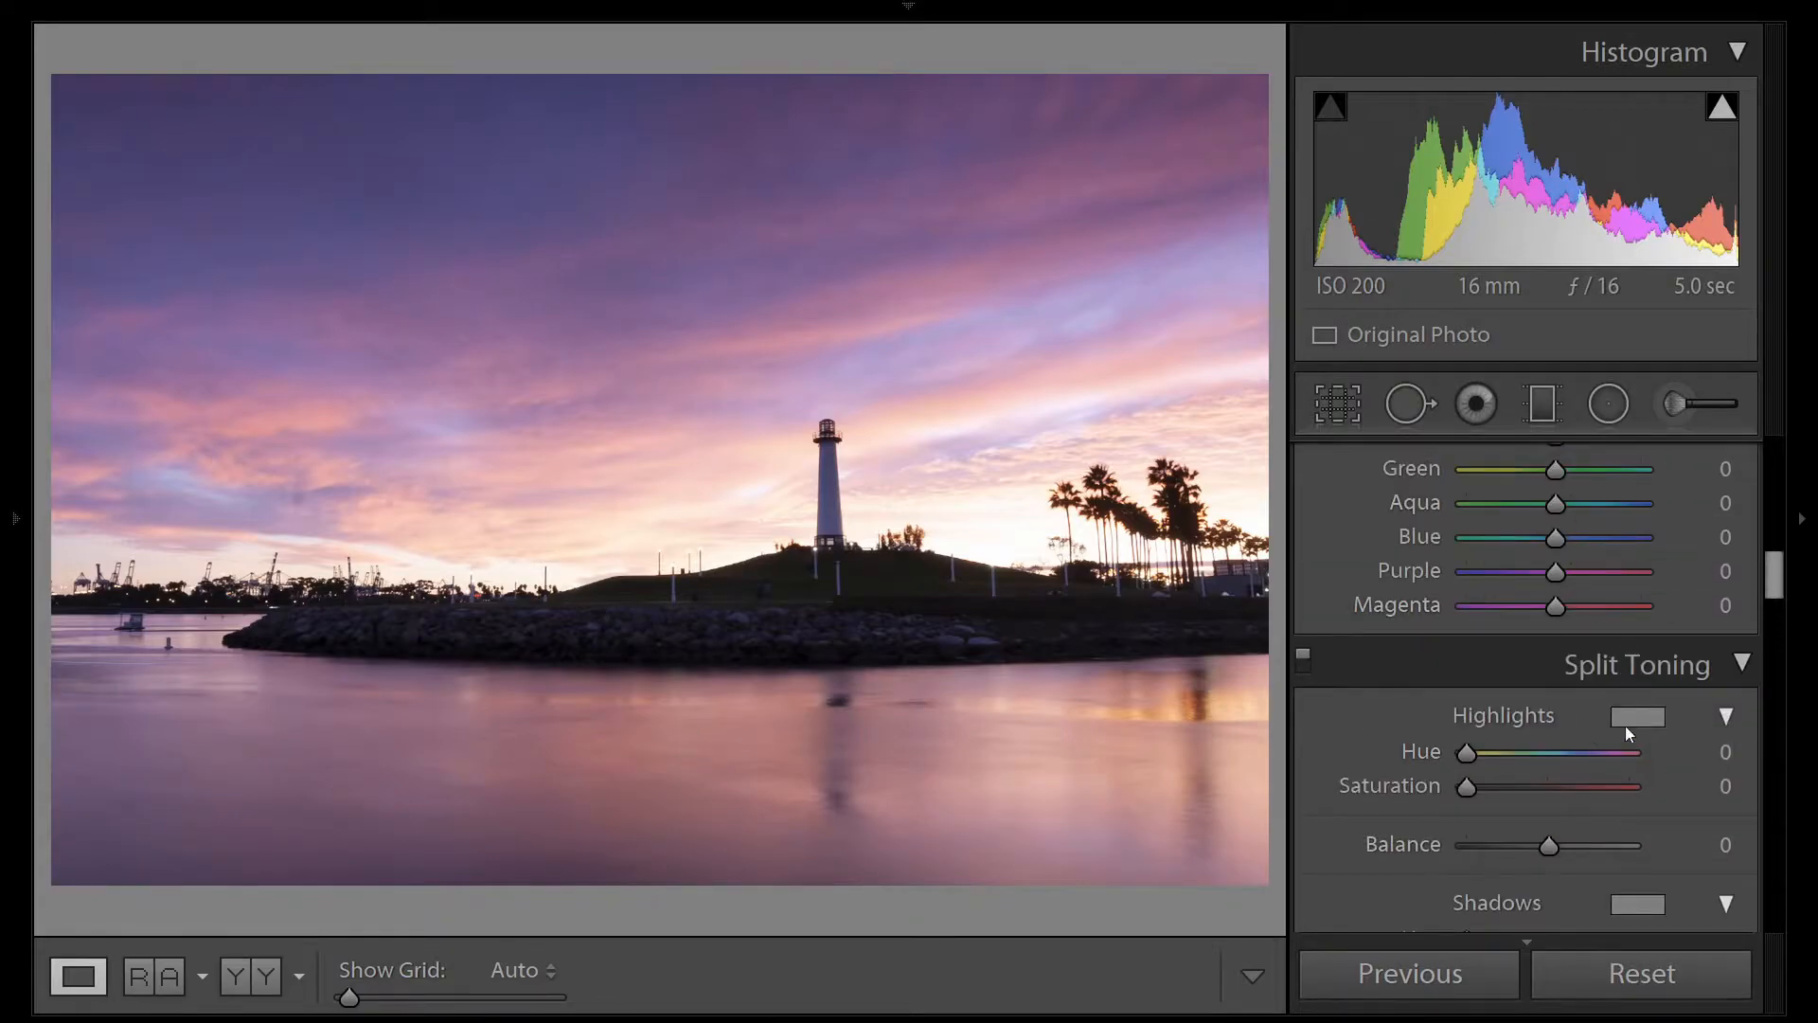
{"action": "scroll", "coordinate": [1624, 725], "scroll_direction": "up", "scroll_amount": 10}
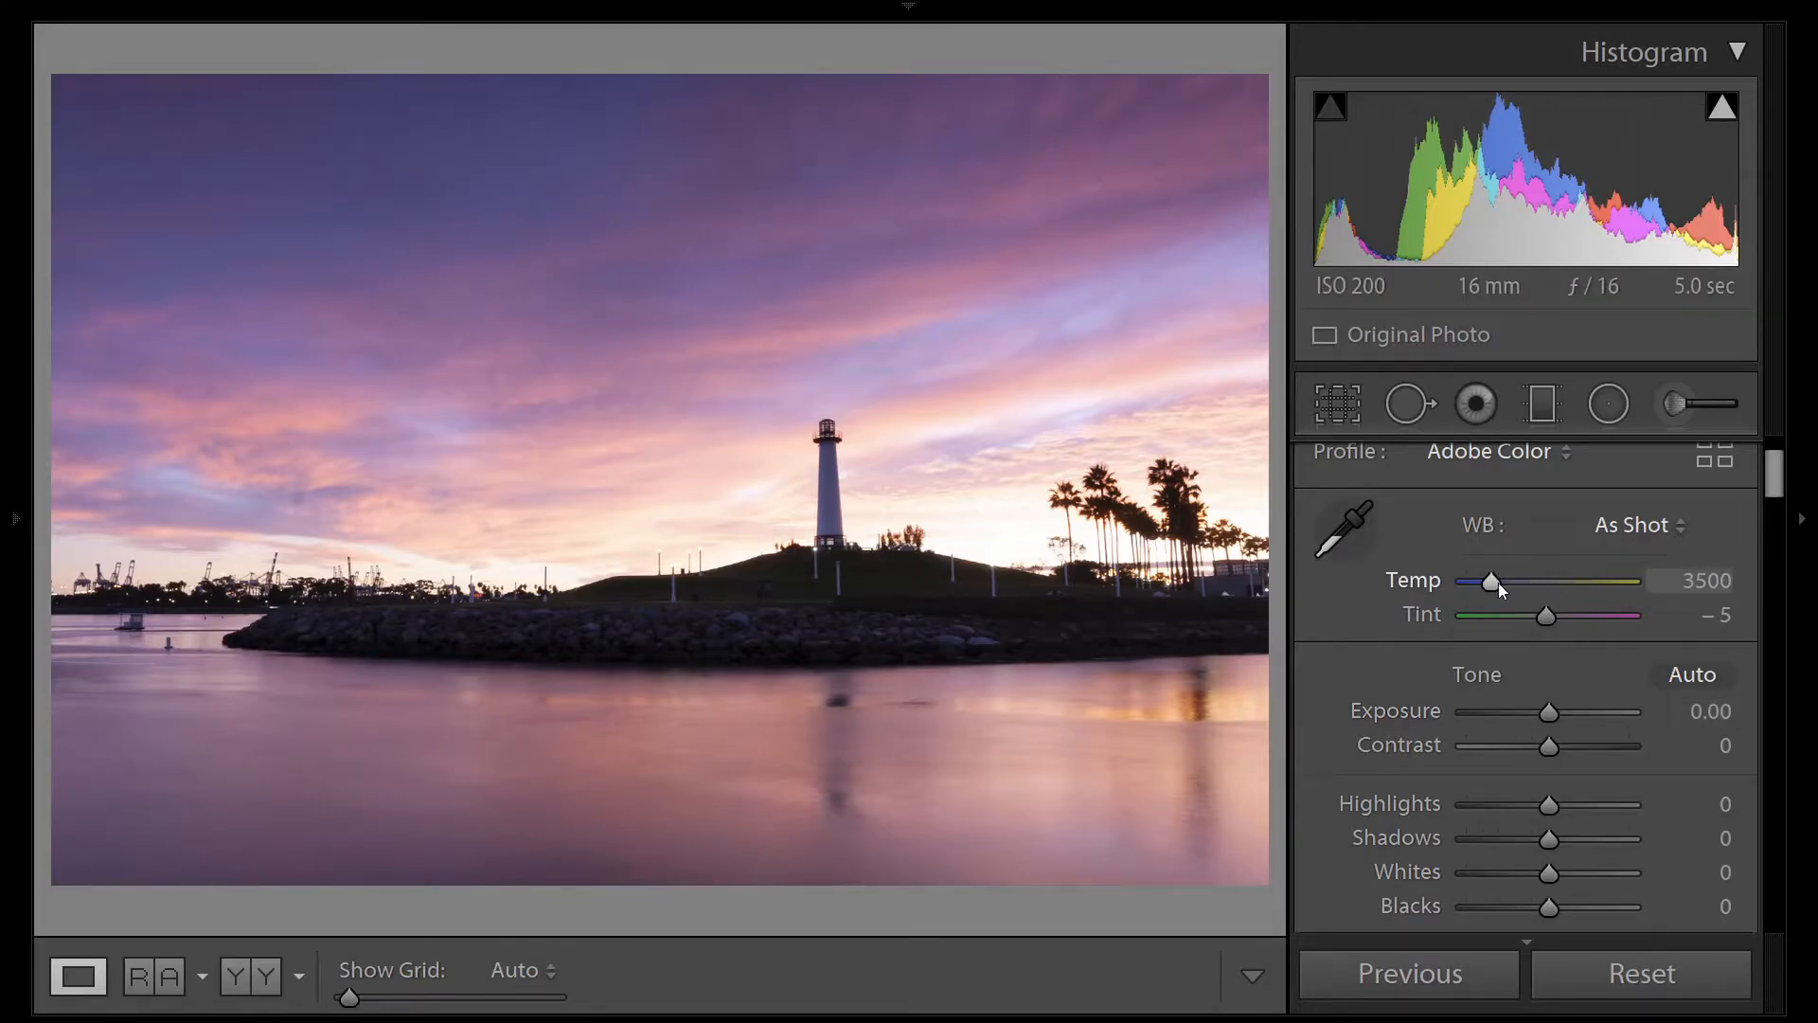
{"action": "scroll", "coordinate": [1497, 582], "scroll_direction": "down", "scroll_amount": 5}
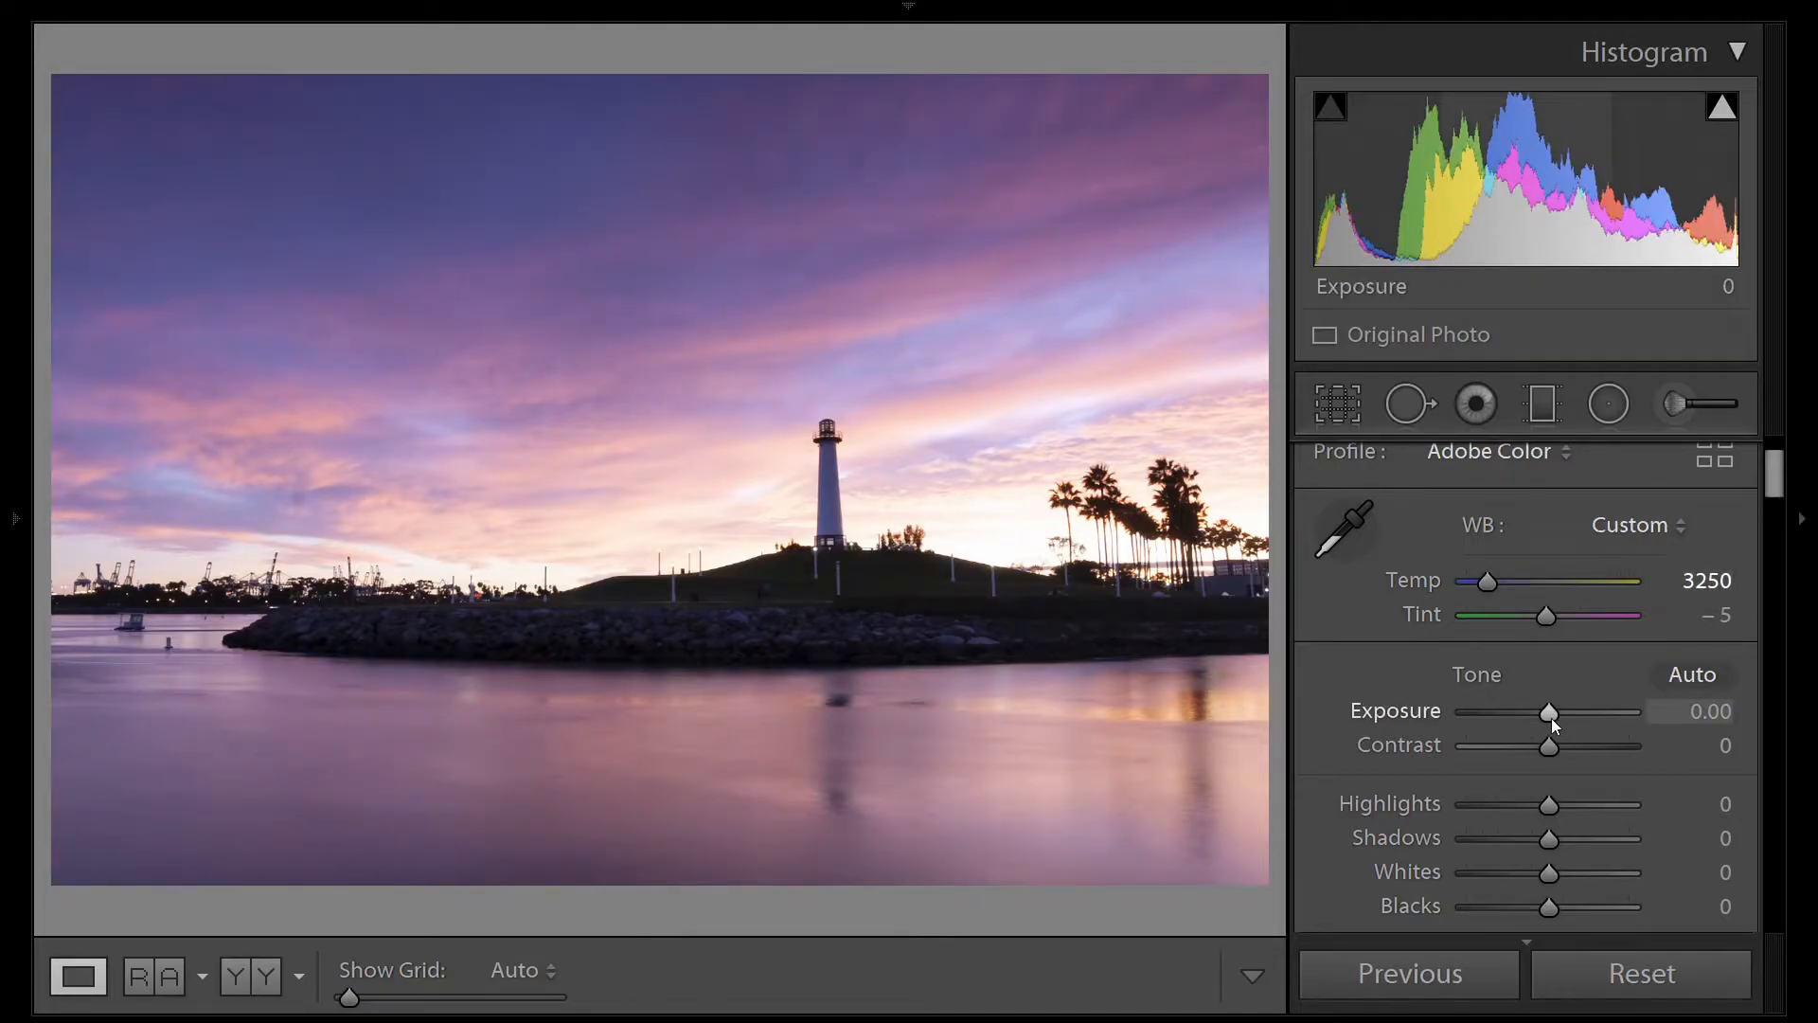
{"action": "scroll", "coordinate": [1551, 718], "scroll_direction": "up", "scroll_amount": 2}
Adjust the tone settings to Highlights −100, Shadows +75 and Whites +15.
{"action": "left_click_drag", "start_coordinate": [1501, 798], "coordinate": [1457, 807]}
{"action": "left_click_drag", "start_coordinate": [1553, 839], "coordinate": [1636, 839]}
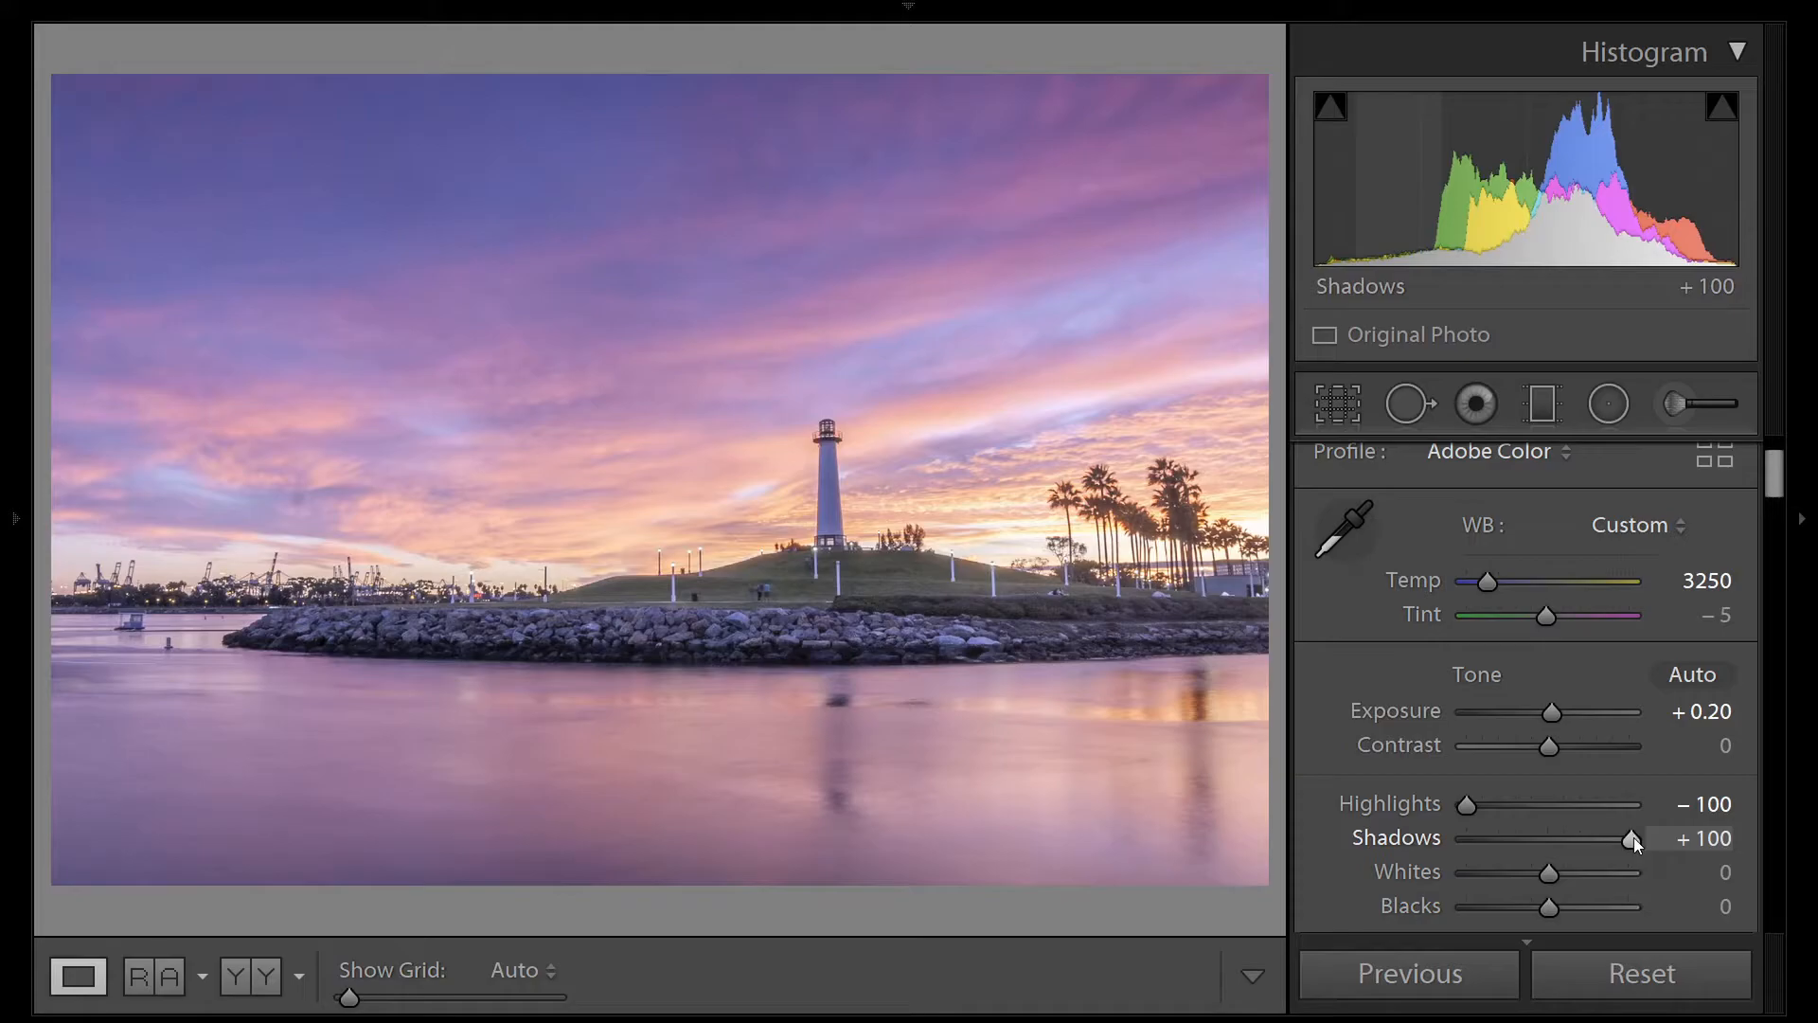
{"action": "scroll", "coordinate": [1633, 838], "scroll_direction": "down", "scroll_amount": 5}
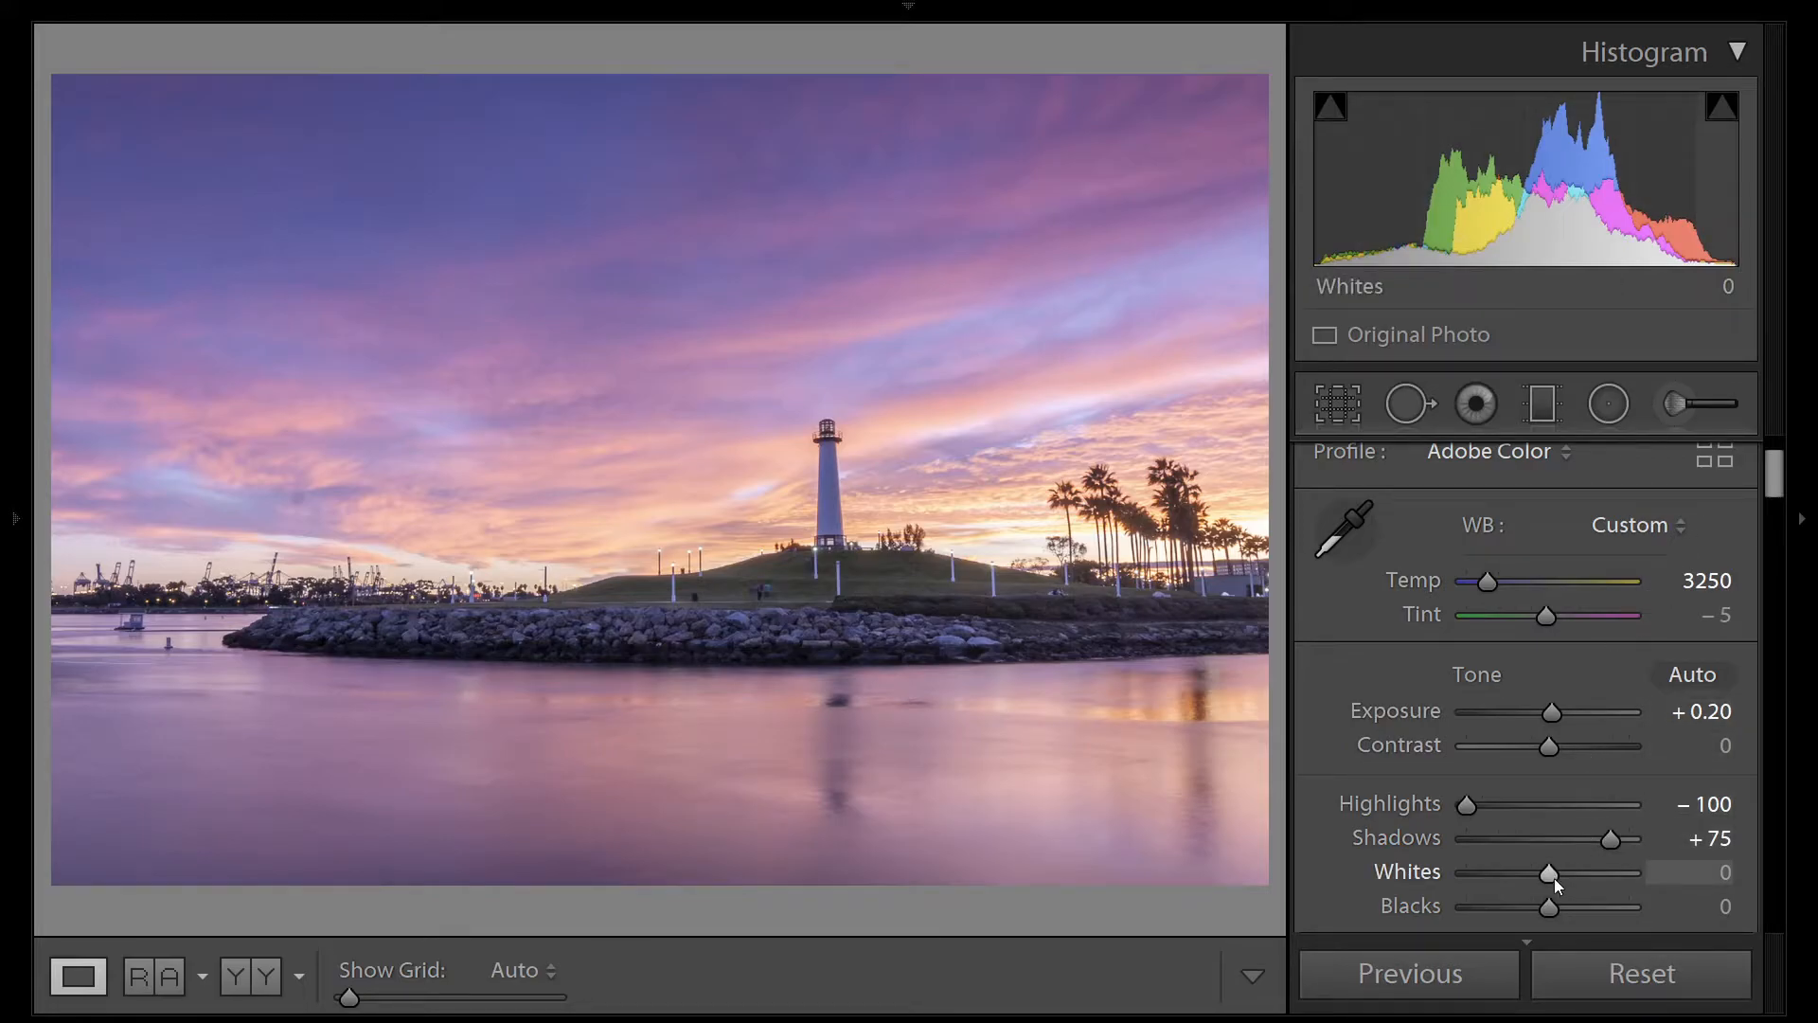
{"action": "scroll", "coordinate": [1554, 878], "scroll_direction": "up", "scroll_amount": 5}
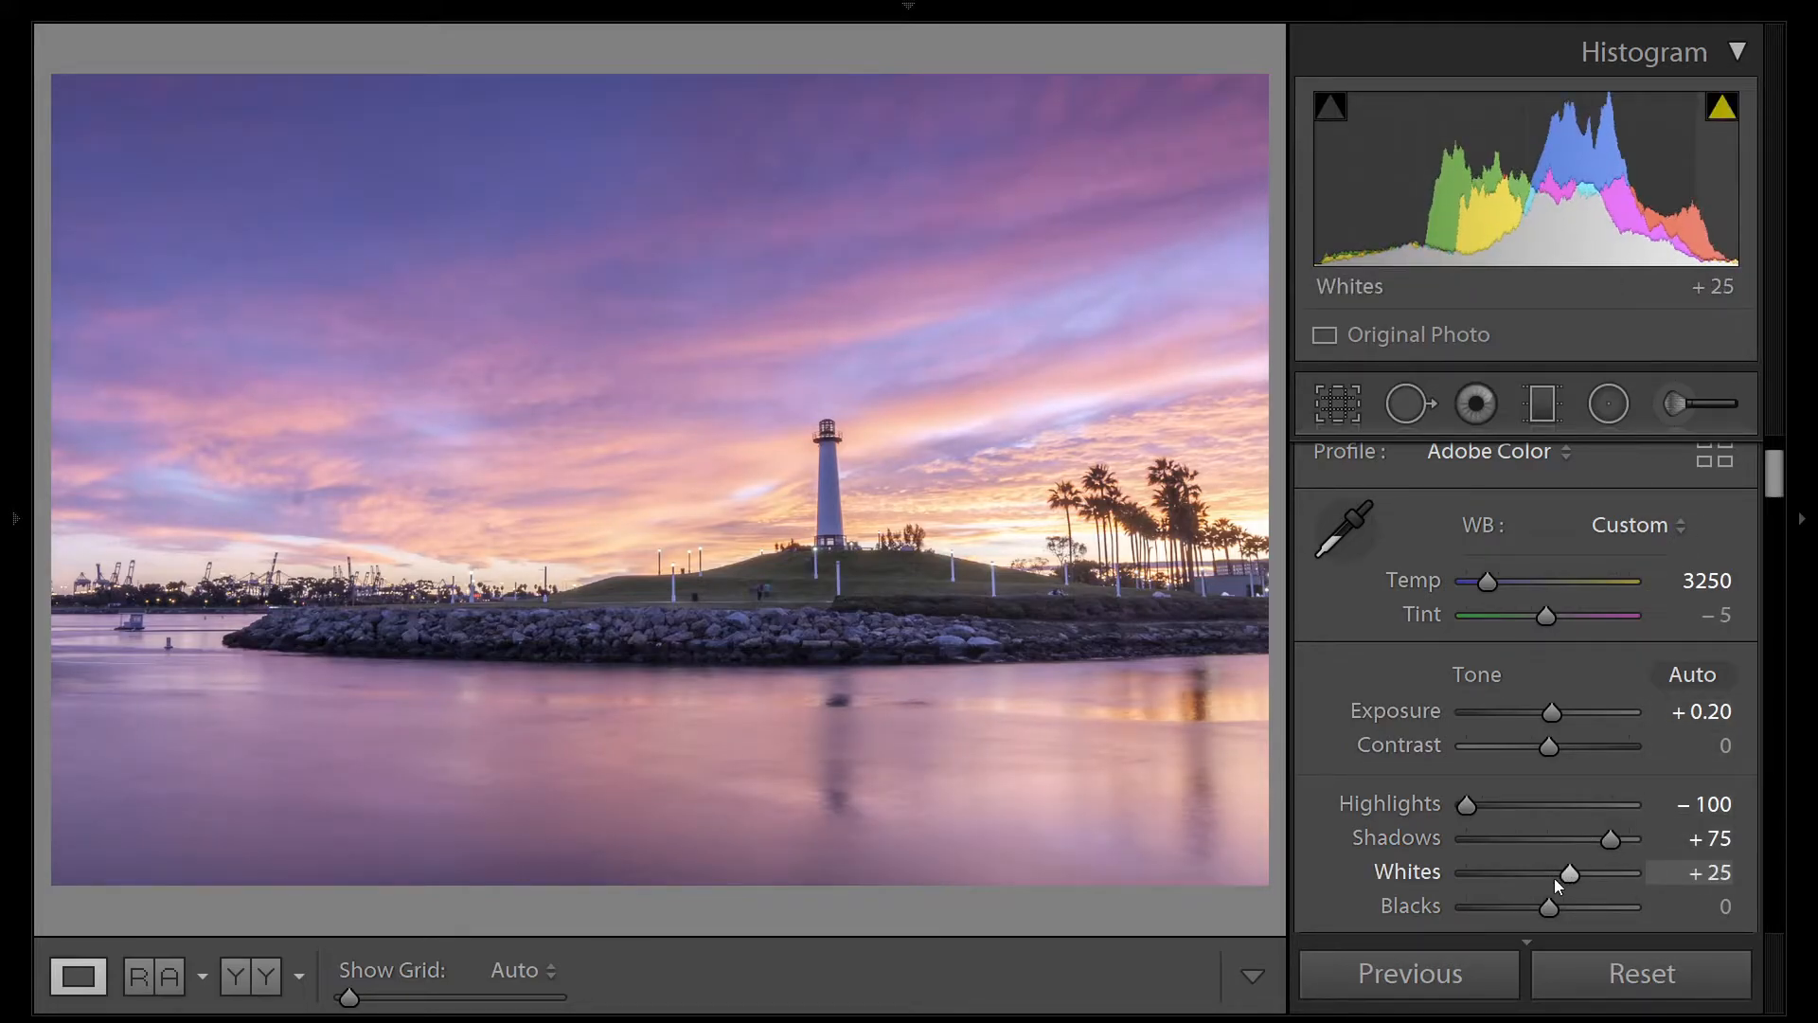
{"action": "scroll", "coordinate": [1554, 877], "scroll_direction": "down", "scroll_amount": 2}
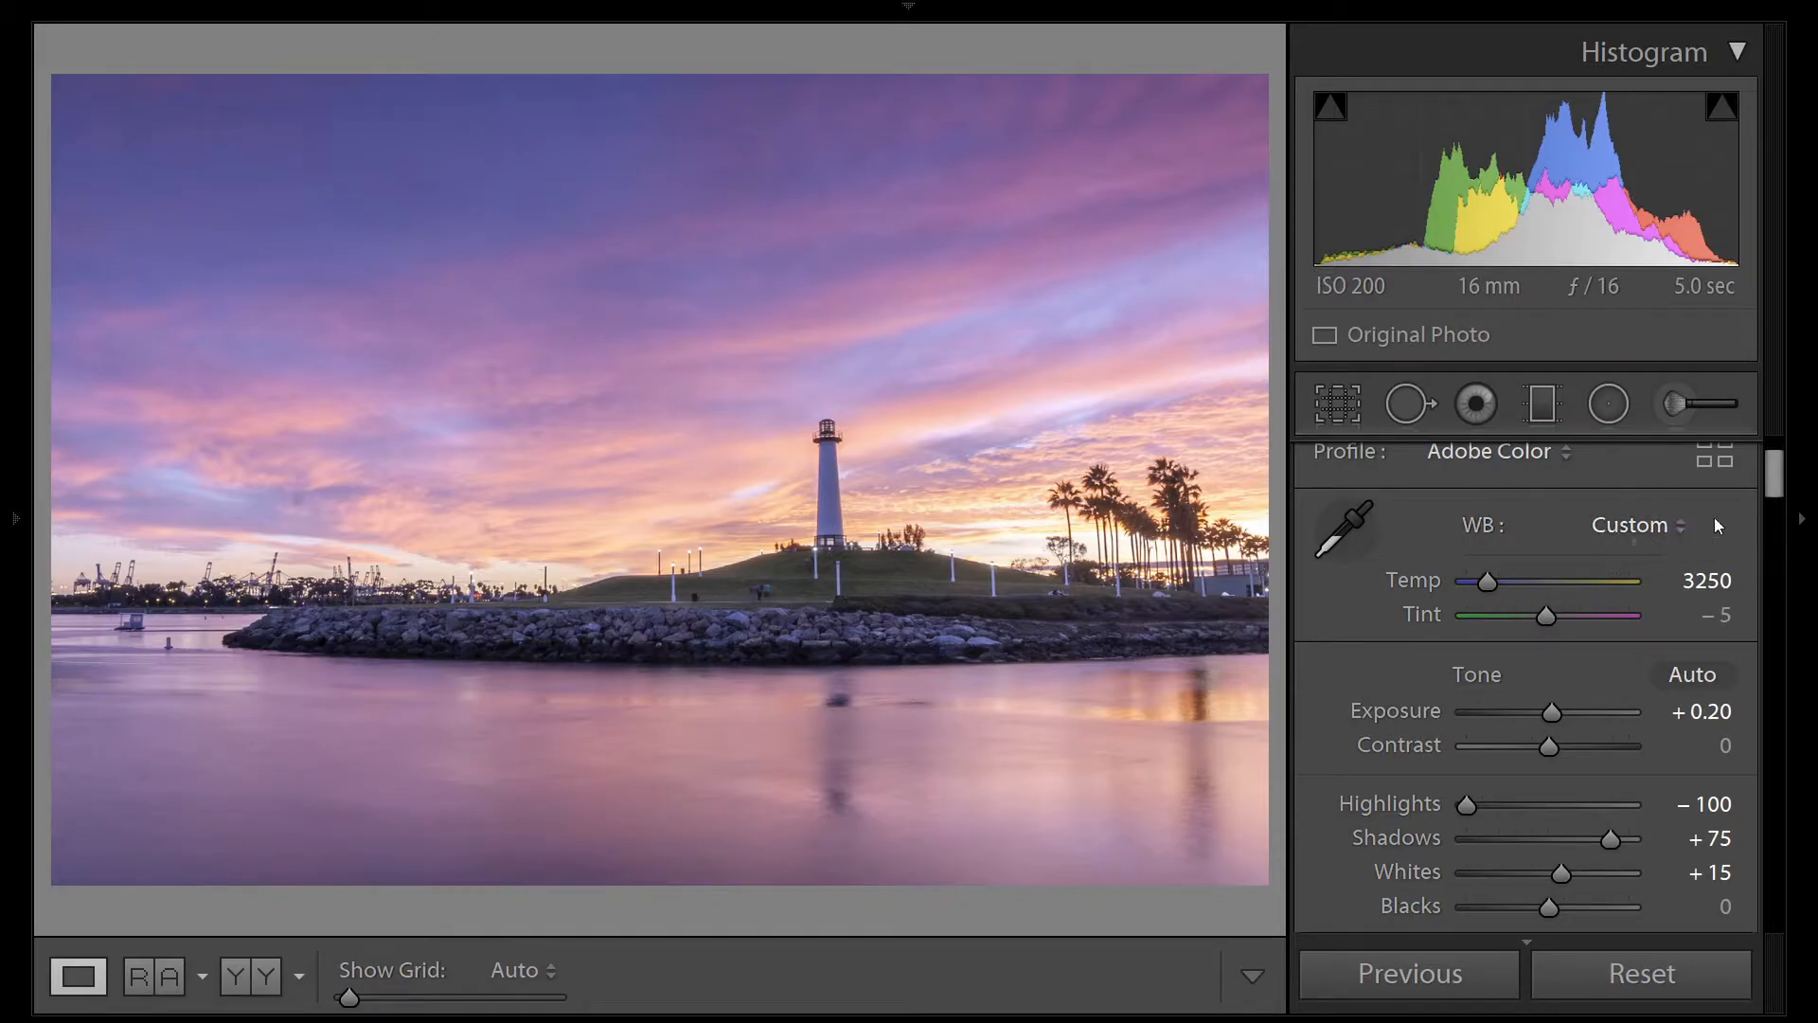
Darken the warm tones in the HSL luminance settings, with Red at −5 and Orange at −15.
{"action": "scroll", "coordinate": [1714, 517], "scroll_direction": "down", "scroll_amount": 10}
{"action": "scroll", "coordinate": [1714, 517], "scroll_direction": "down", "scroll_amount": 2}
{"action": "scroll", "coordinate": [1695, 530], "scroll_direction": "up", "scroll_amount": 2}
{"action": "scroll", "coordinate": [1771, 551], "scroll_direction": "down", "scroll_amount": 1}
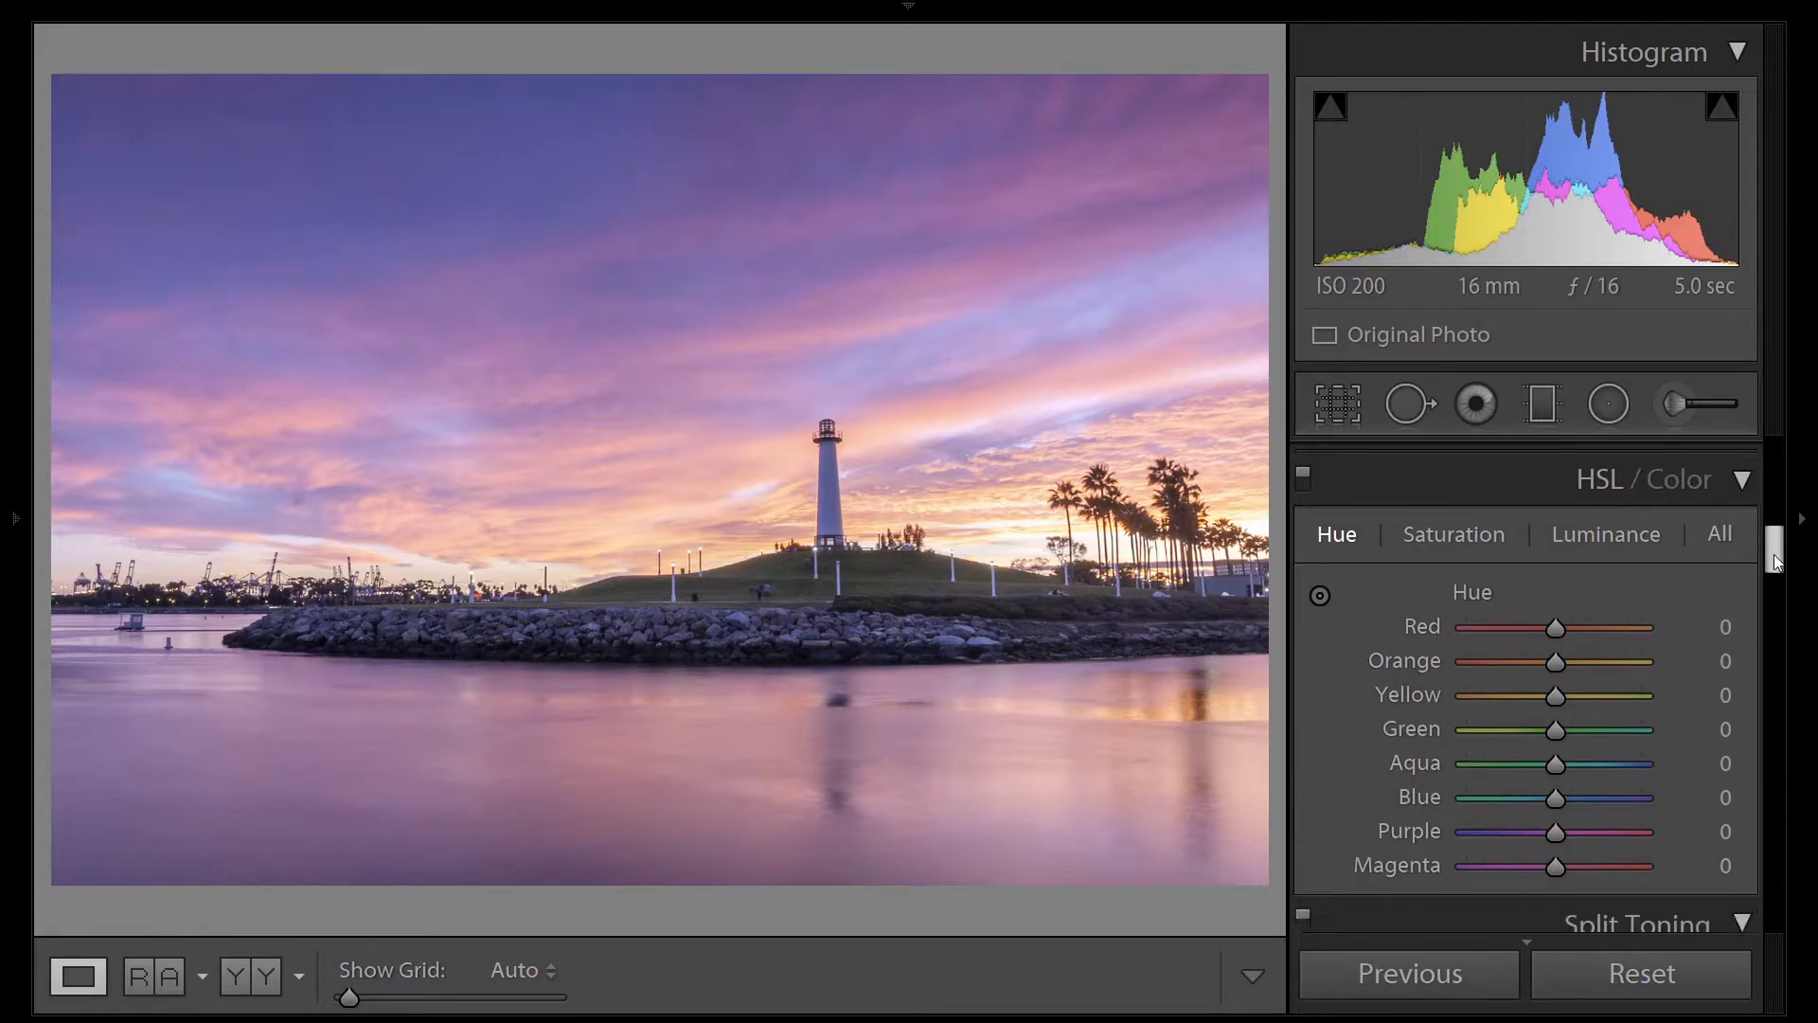
{"action": "left_click", "coordinate": [1621, 504]}
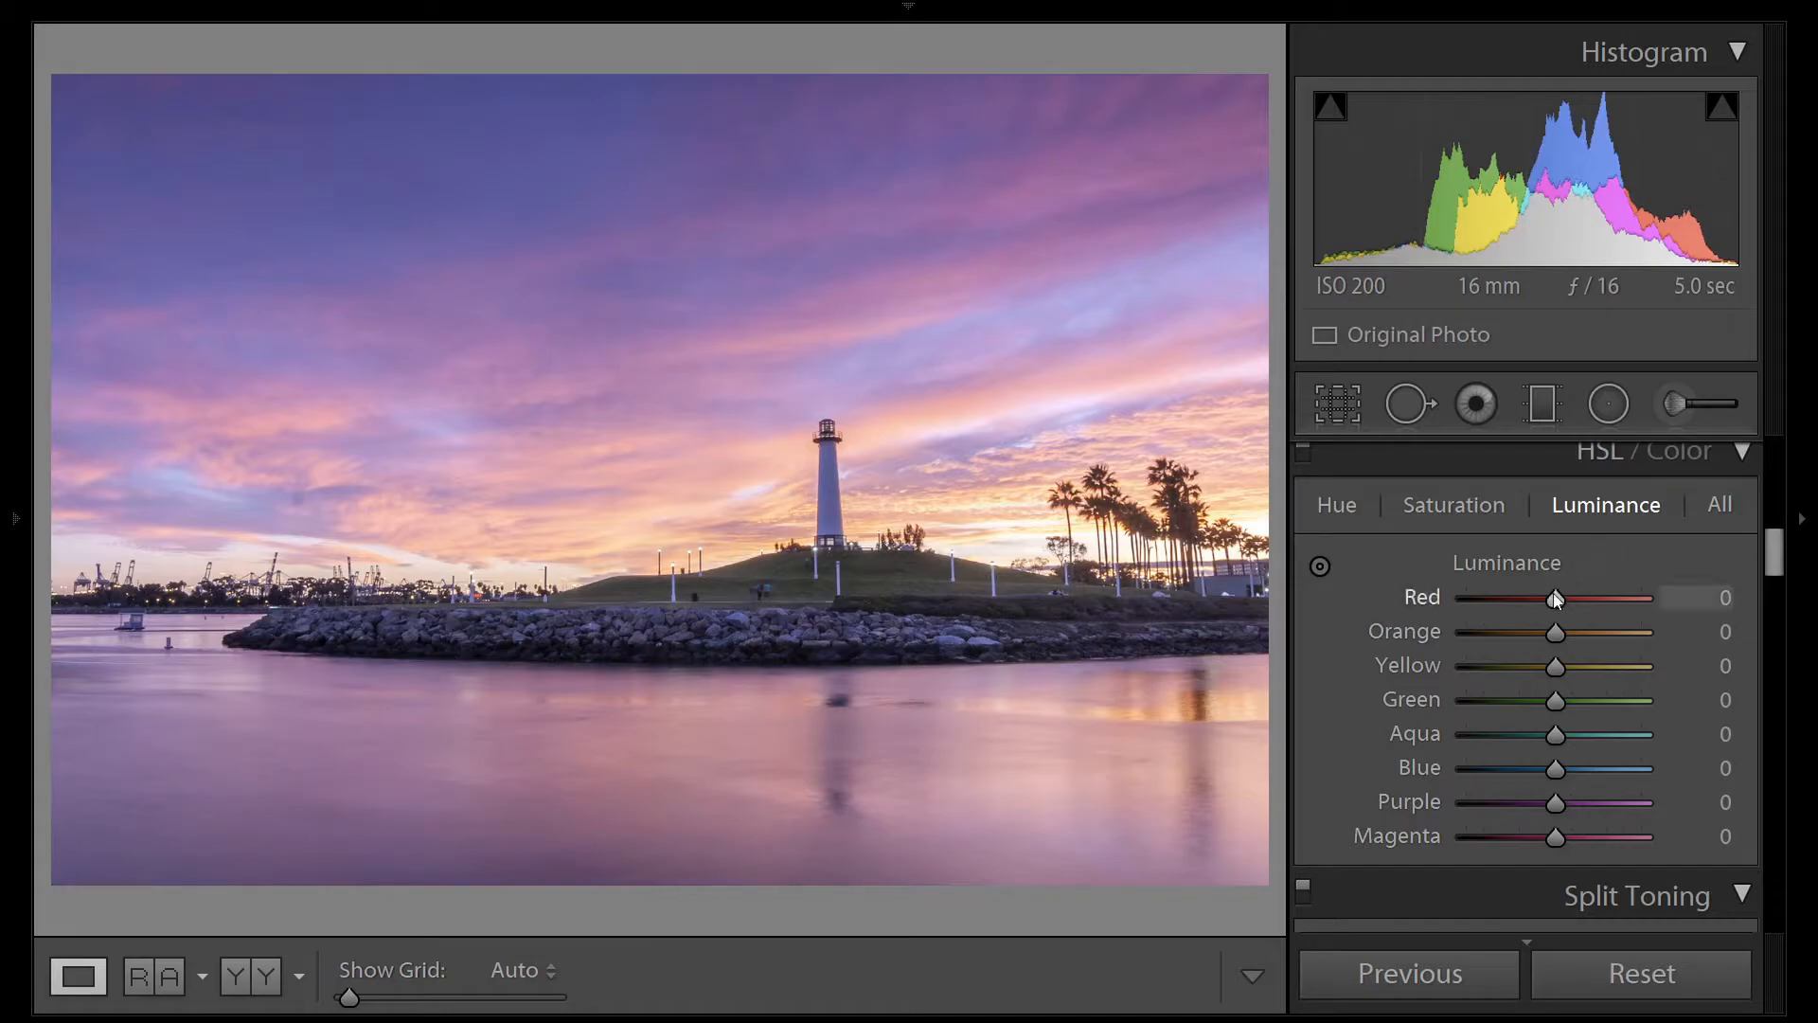
{"action": "key", "text": "Down"}
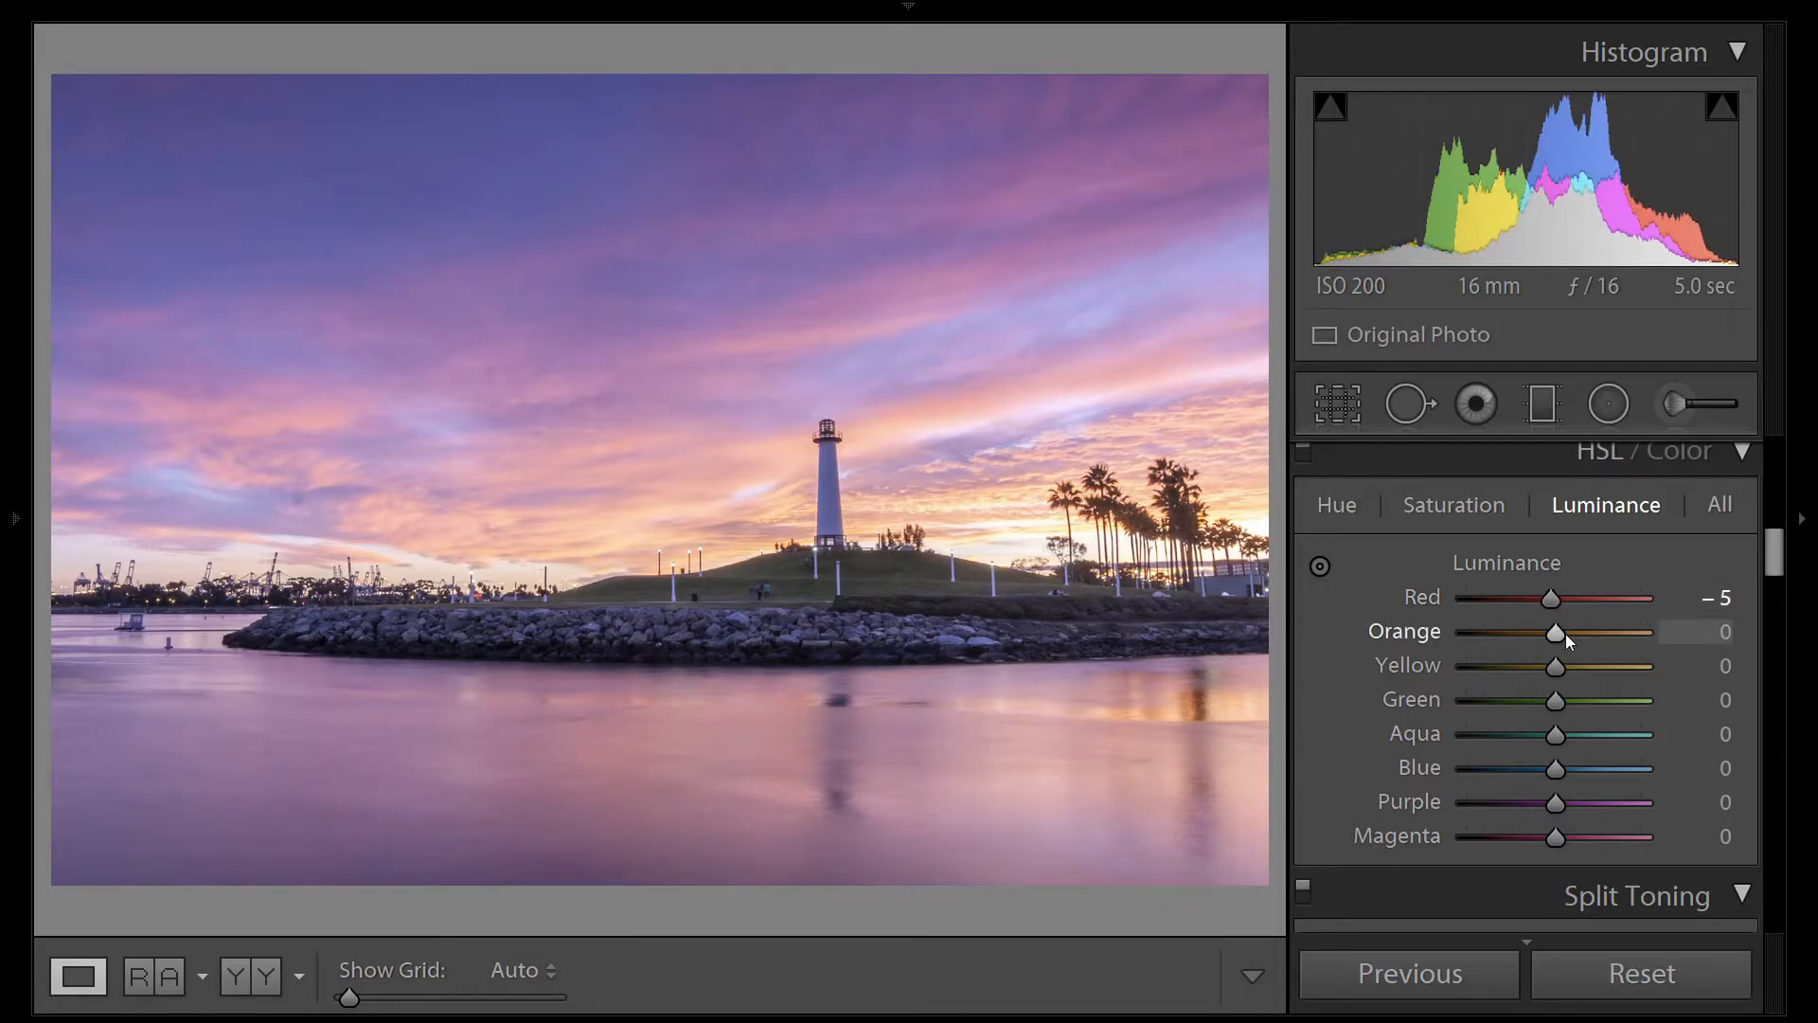
{"action": "key", "text": "Down"}
{"action": "key", "text": "Down"}
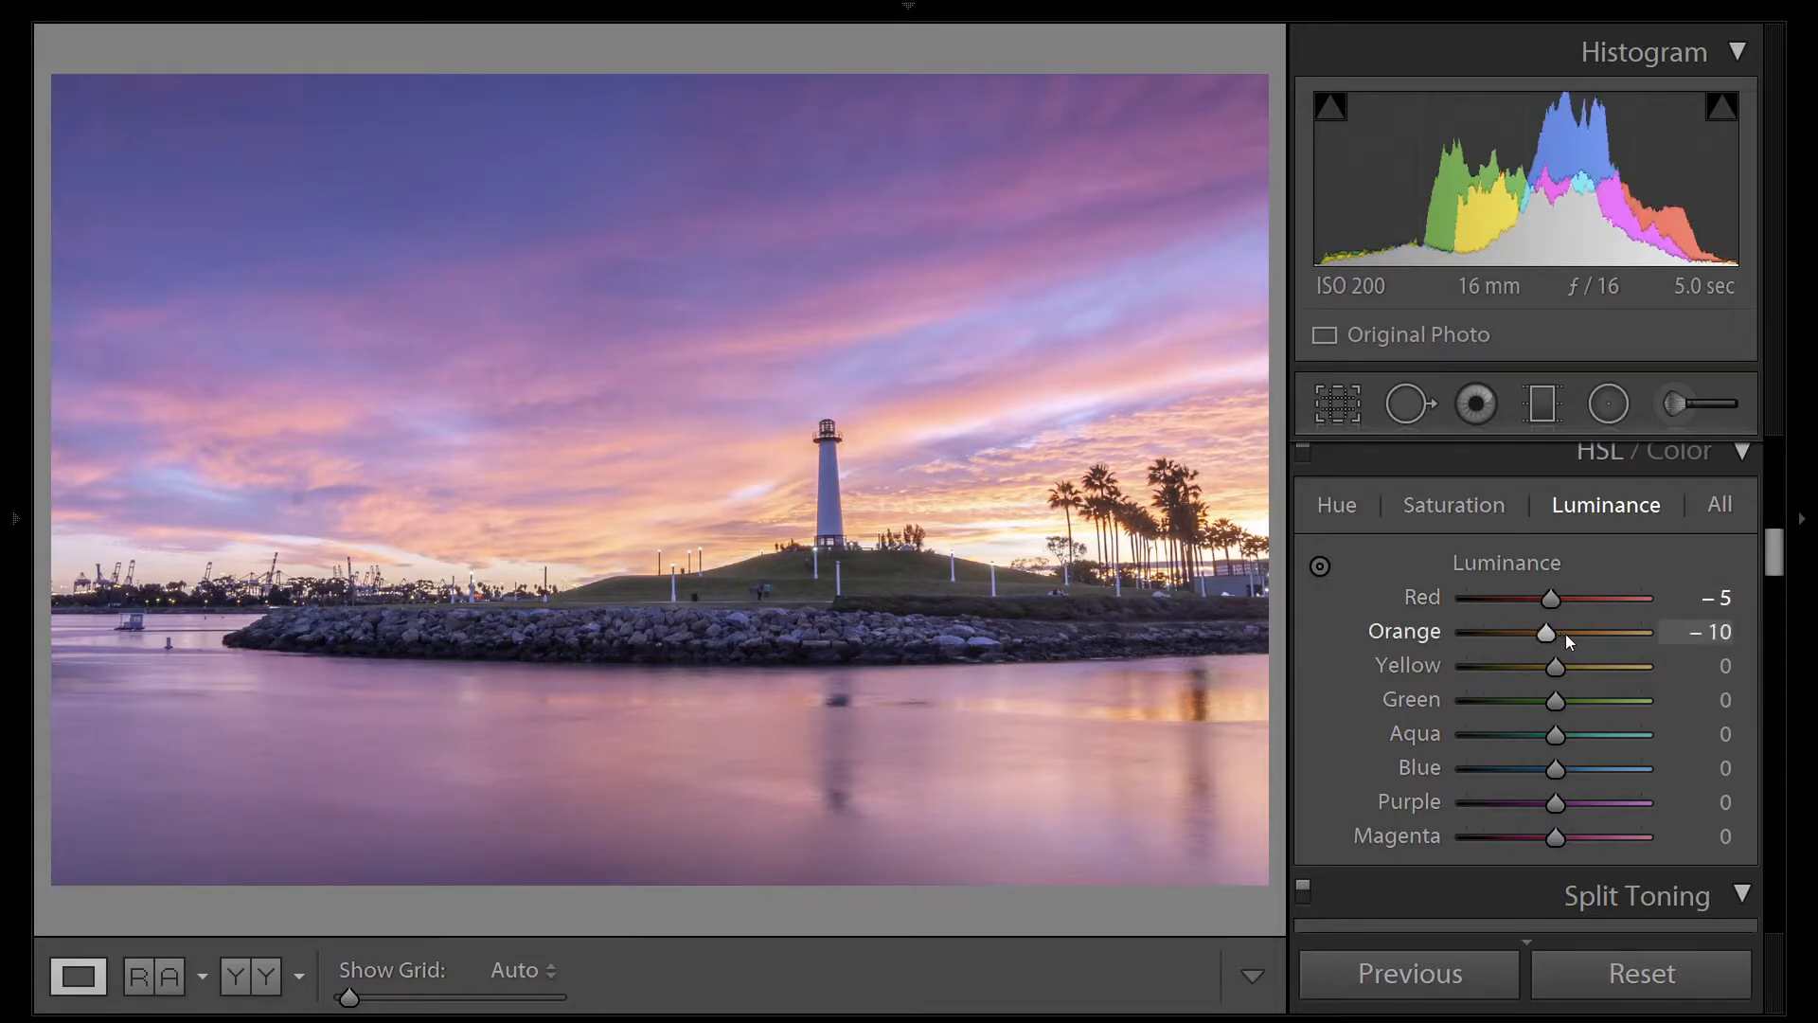
{"action": "key", "text": "Down"}
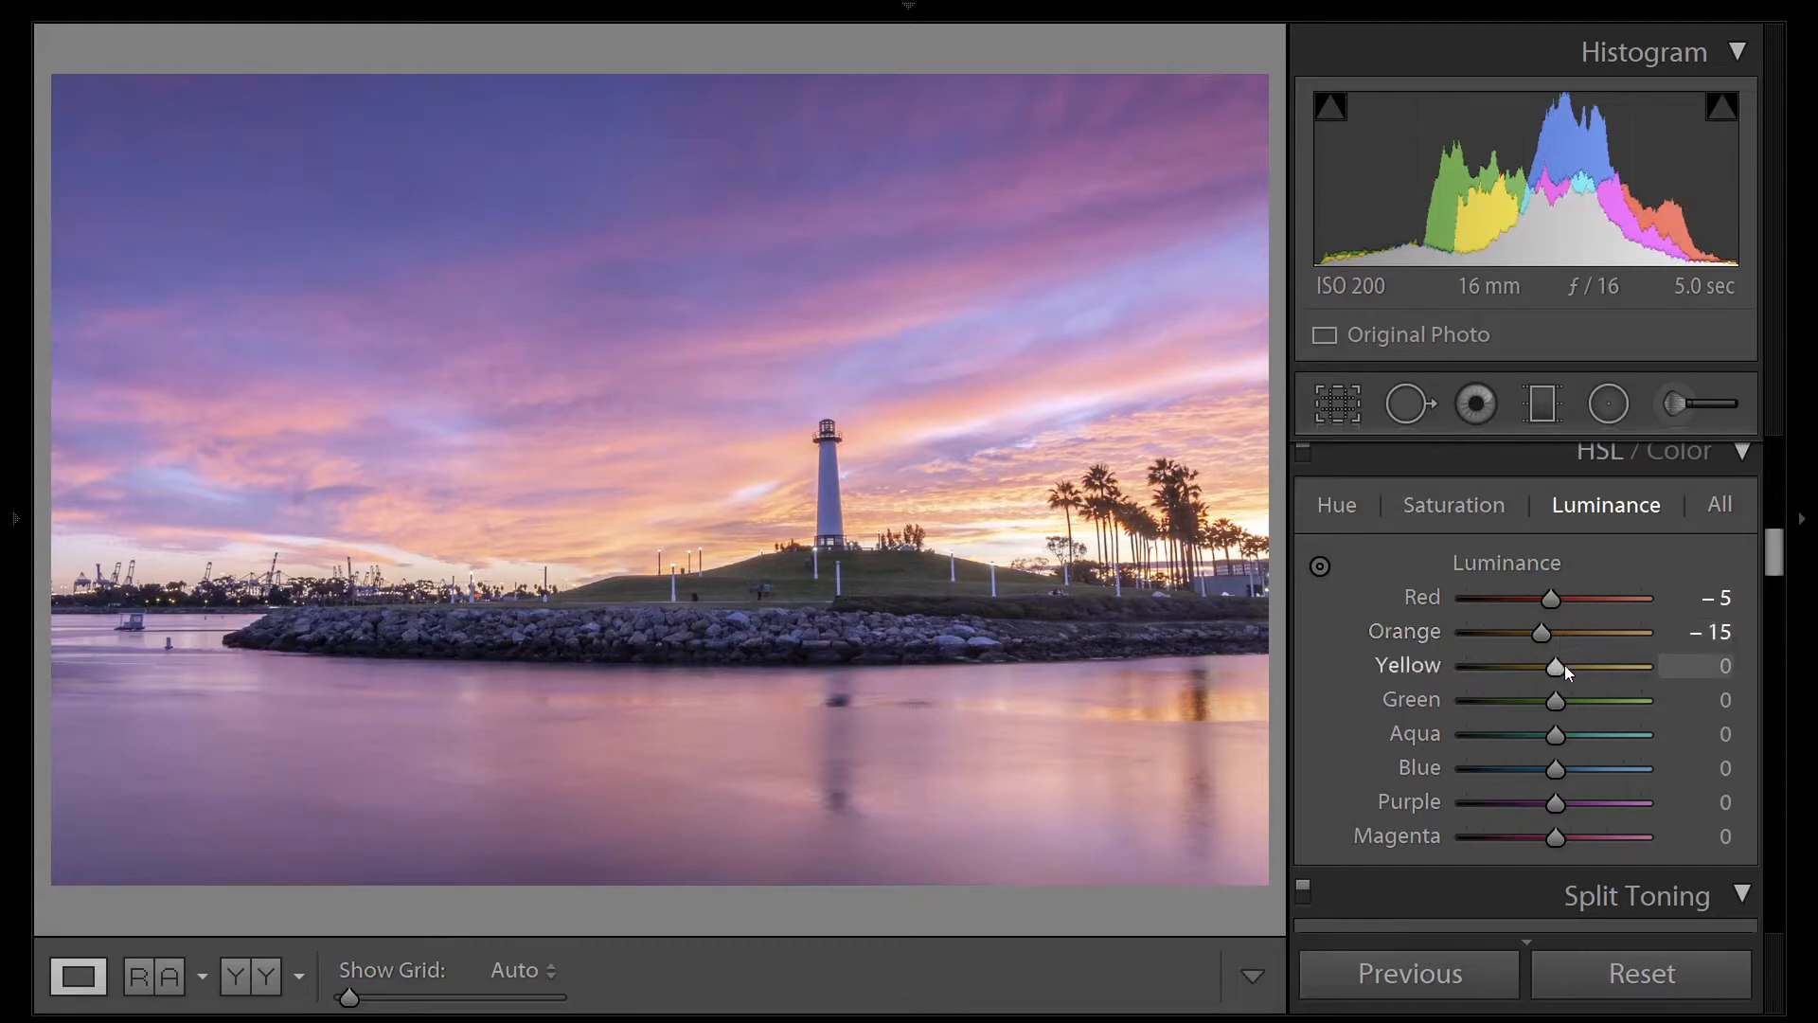
Lower the Yellow, Purple and Magenta luminance to −15 each.
{"action": "key", "text": "Down"}
{"action": "key", "text": "Down"}
{"action": "key", "text": "Down"}
{"action": "key", "text": "Down"}
{"action": "key", "text": "Down"}
{"action": "key", "text": "Down"}
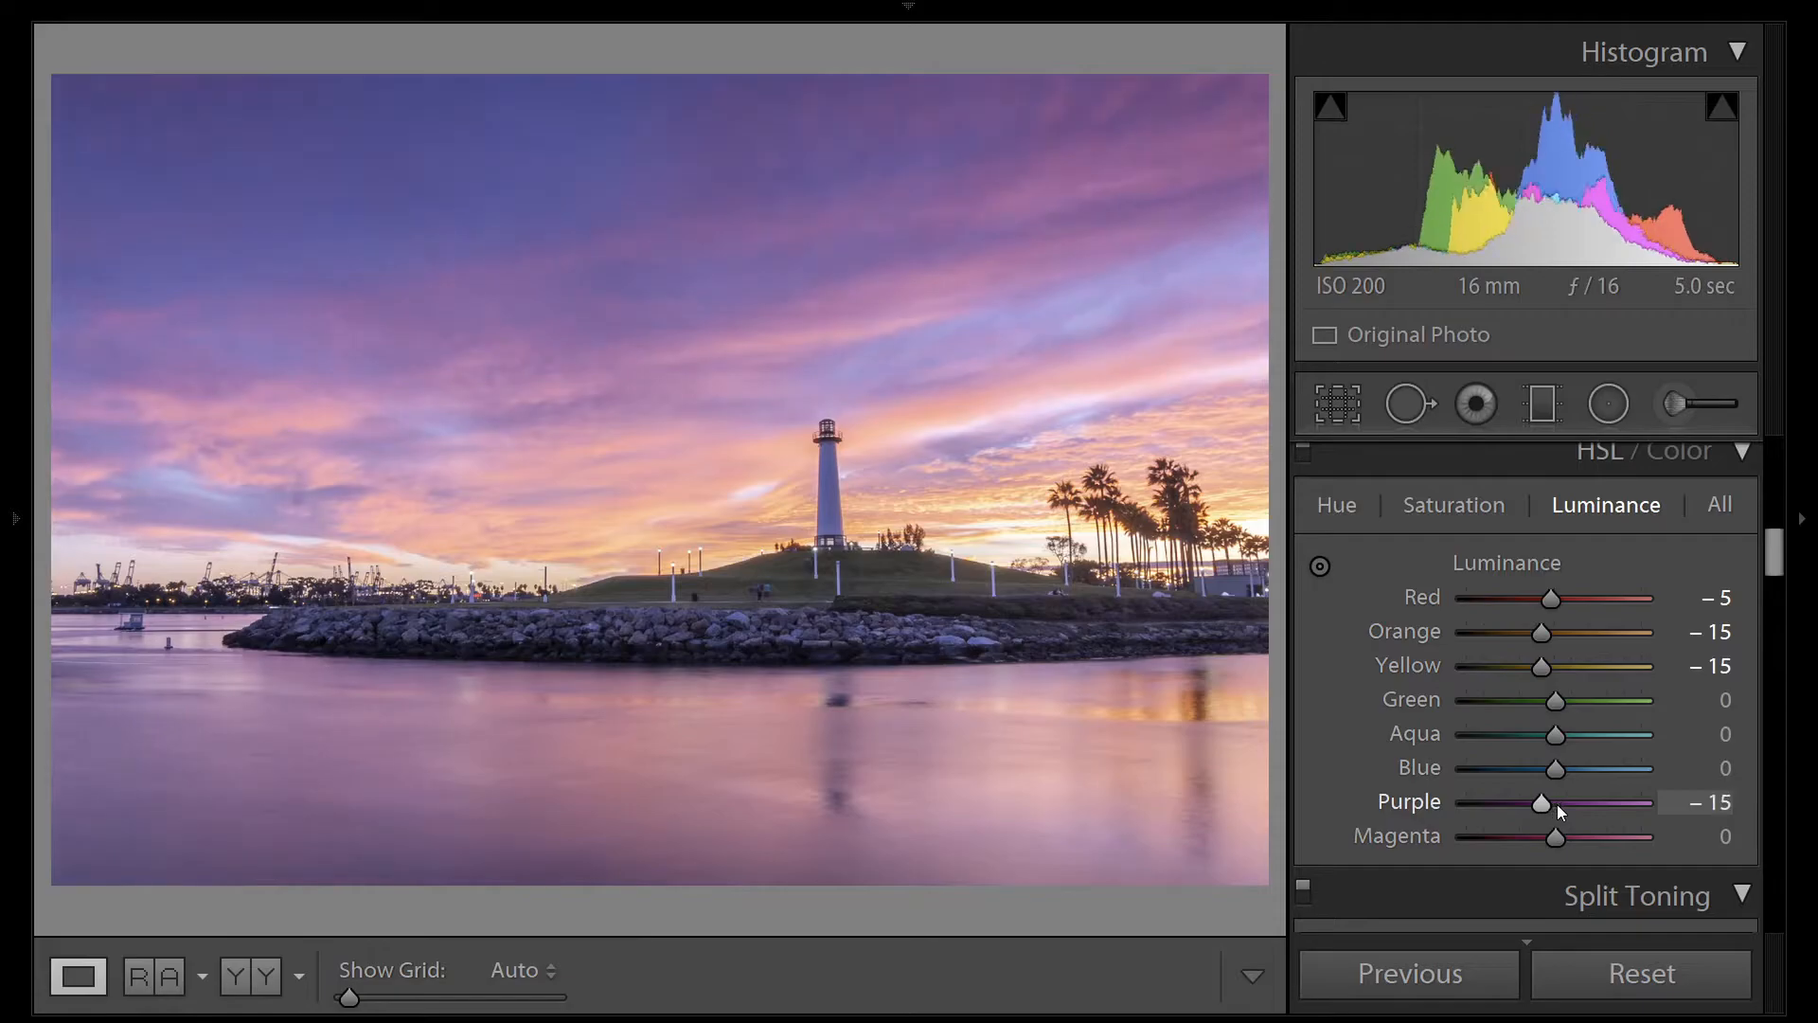
{"action": "key", "text": "Down"}
{"action": "key", "text": "Down"}
{"action": "key", "text": "Down"}
Turn the HSL adjustments off and back on to compare the sky before and after.
{"action": "scroll", "coordinate": [1477, 587], "scroll_direction": "up", "scroll_amount": 1}
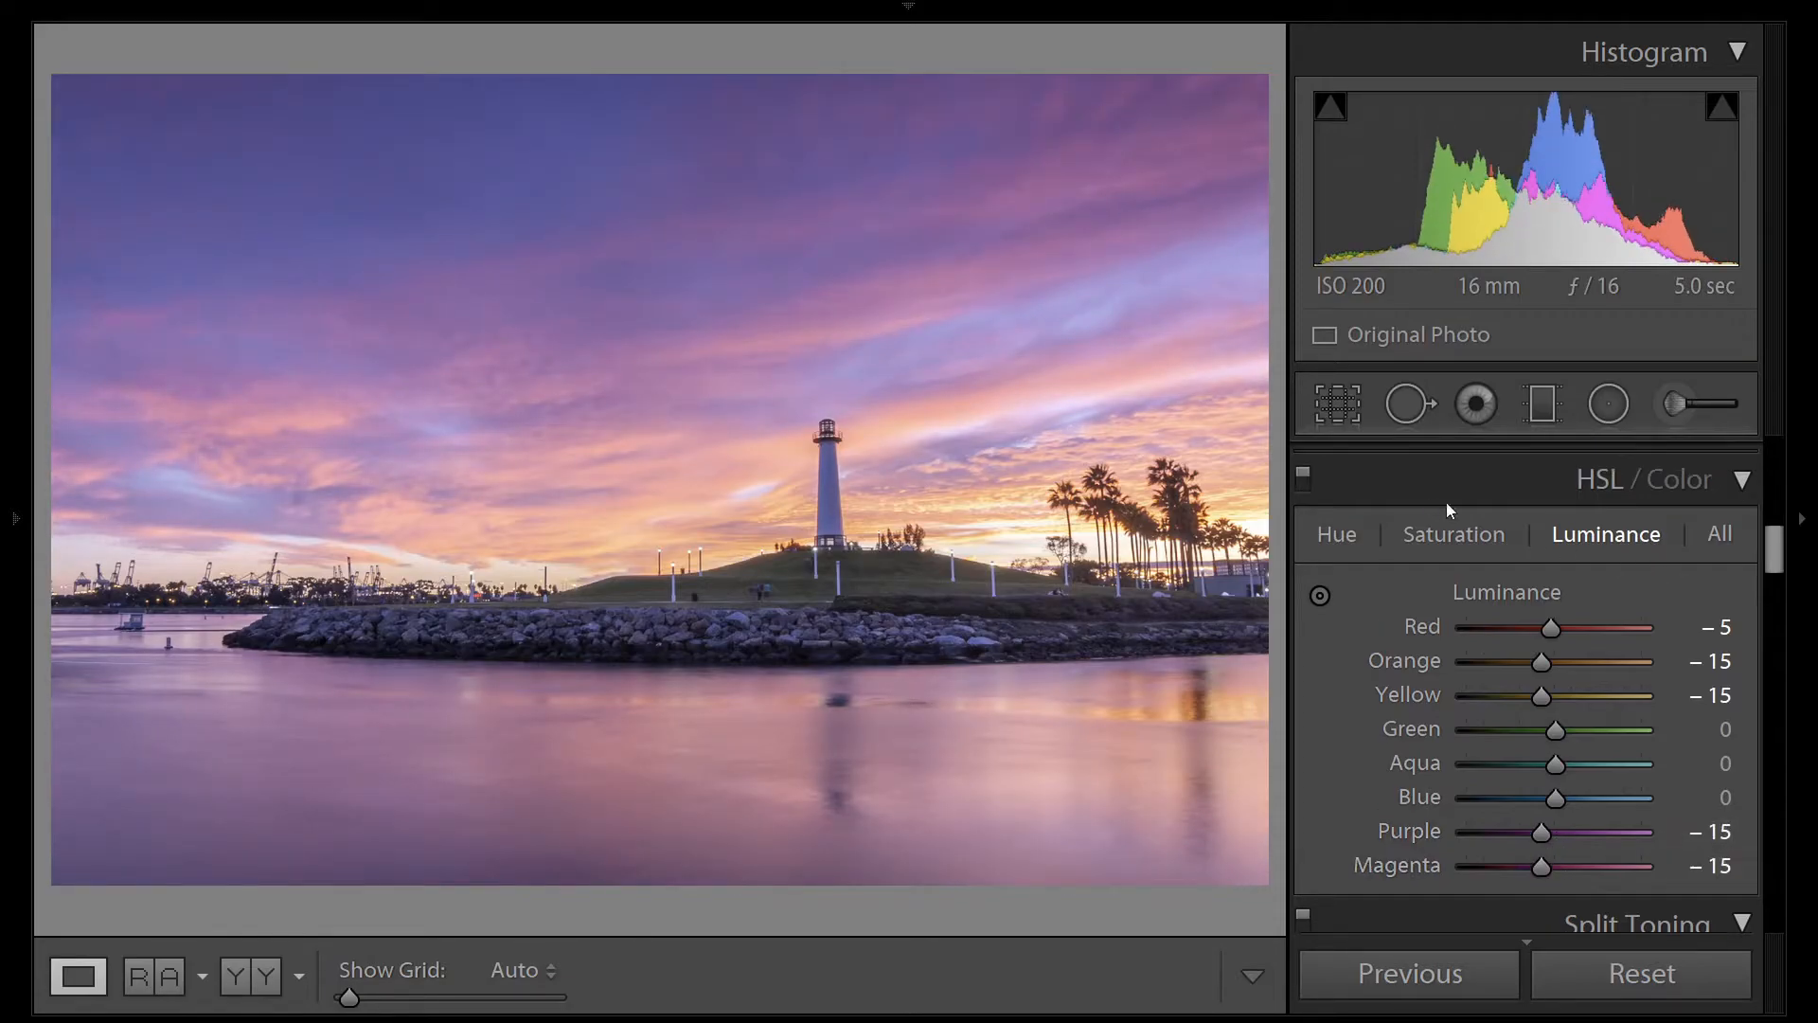
{"action": "left_click", "coordinate": [1303, 474]}
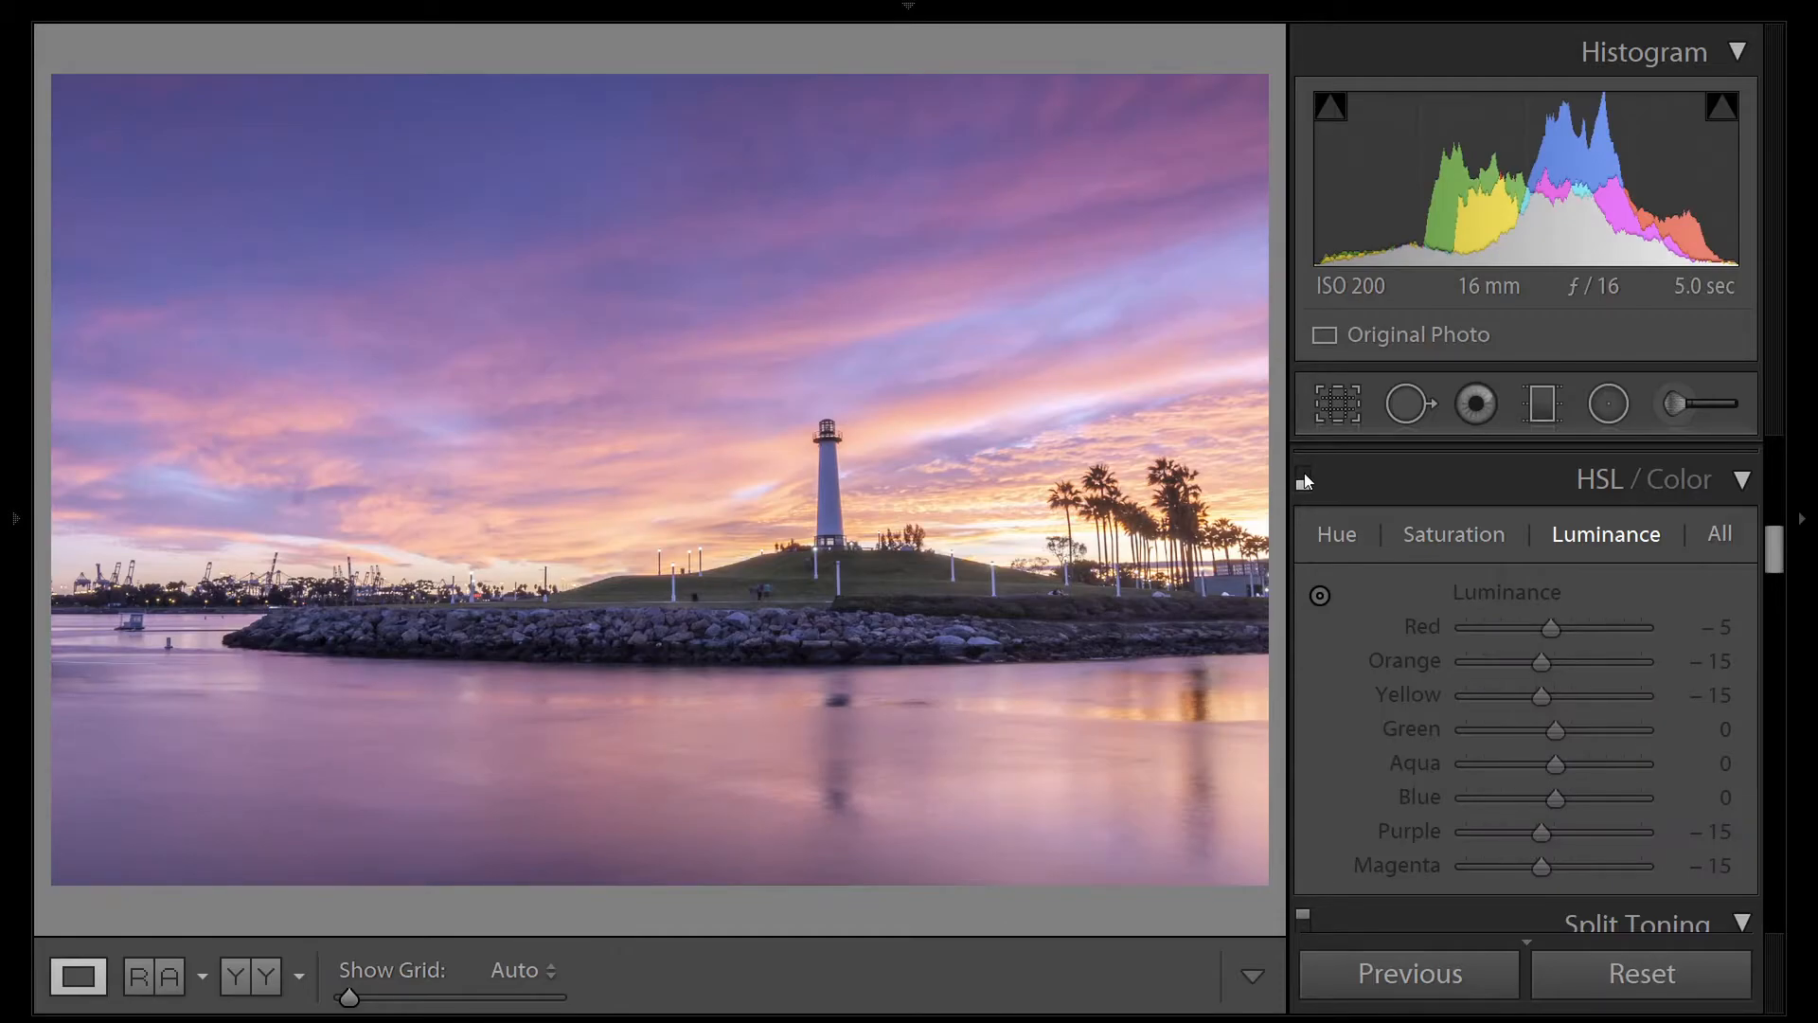
{"action": "left_click", "coordinate": [1303, 475]}
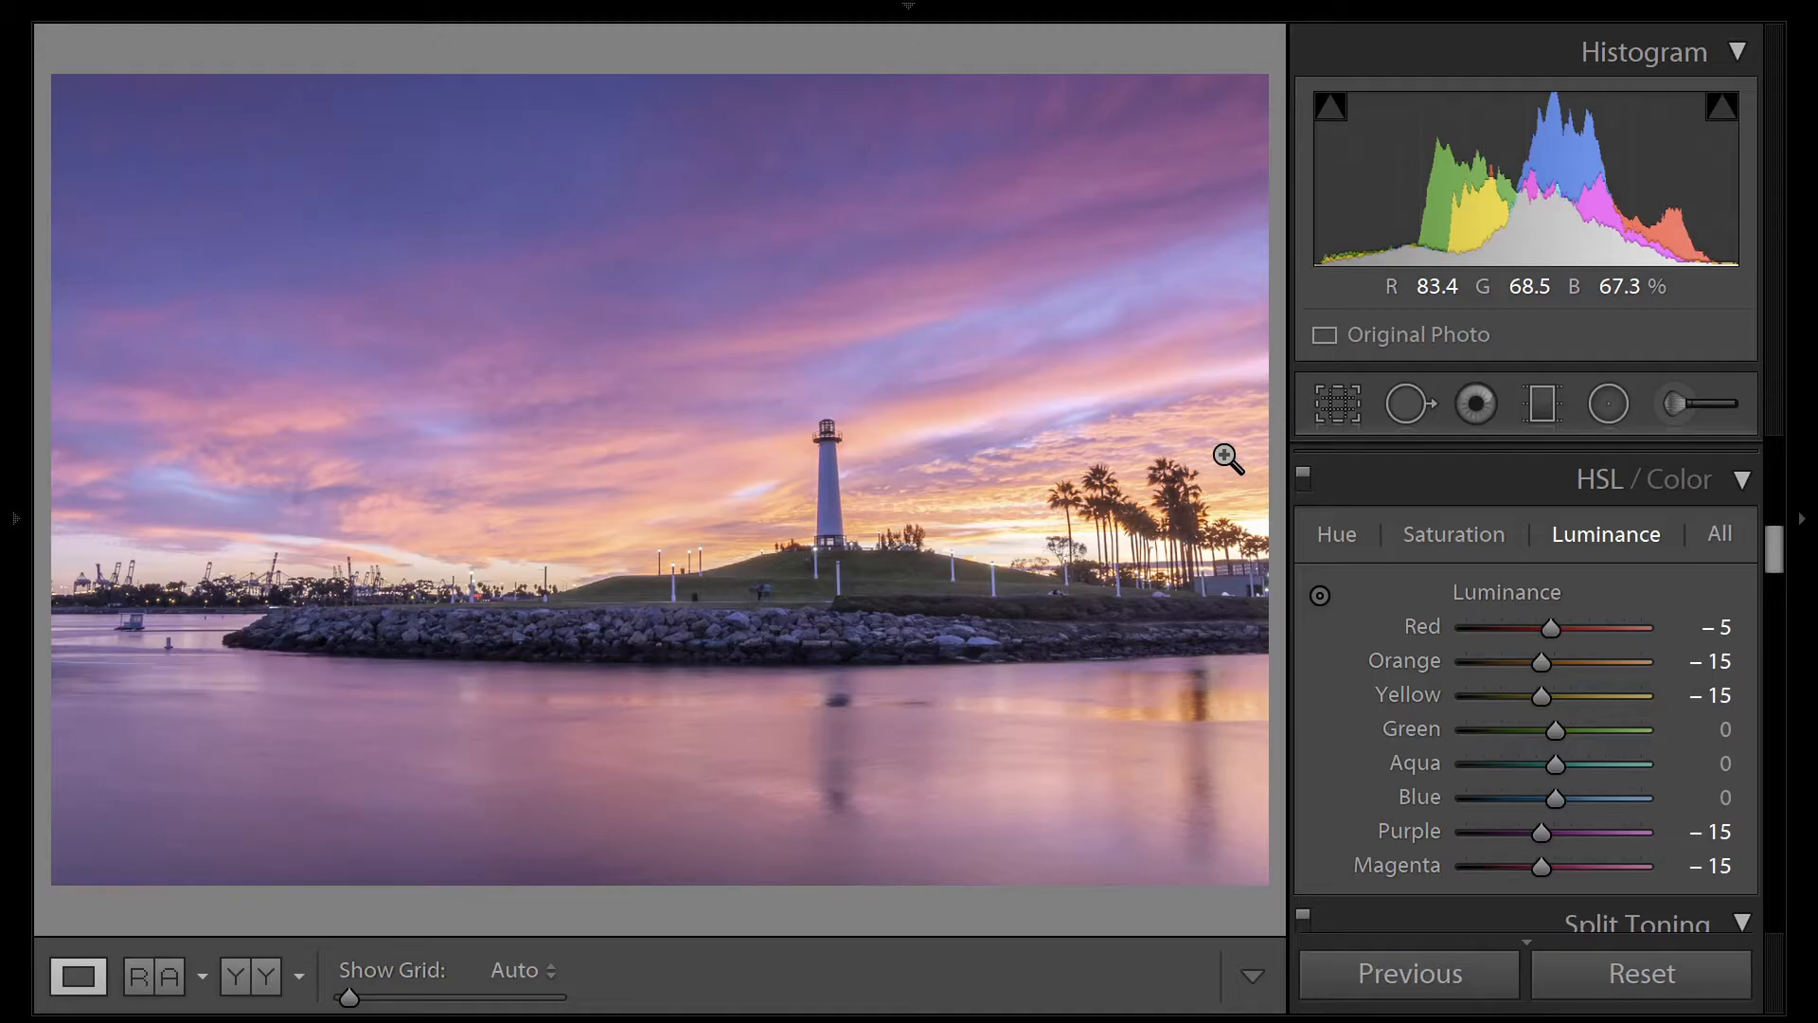
Raise the warm tones in the HSL saturation settings, with Red at +5, Orange at +15 and Yellow at +15.
{"action": "left_click", "coordinate": [1443, 536]}
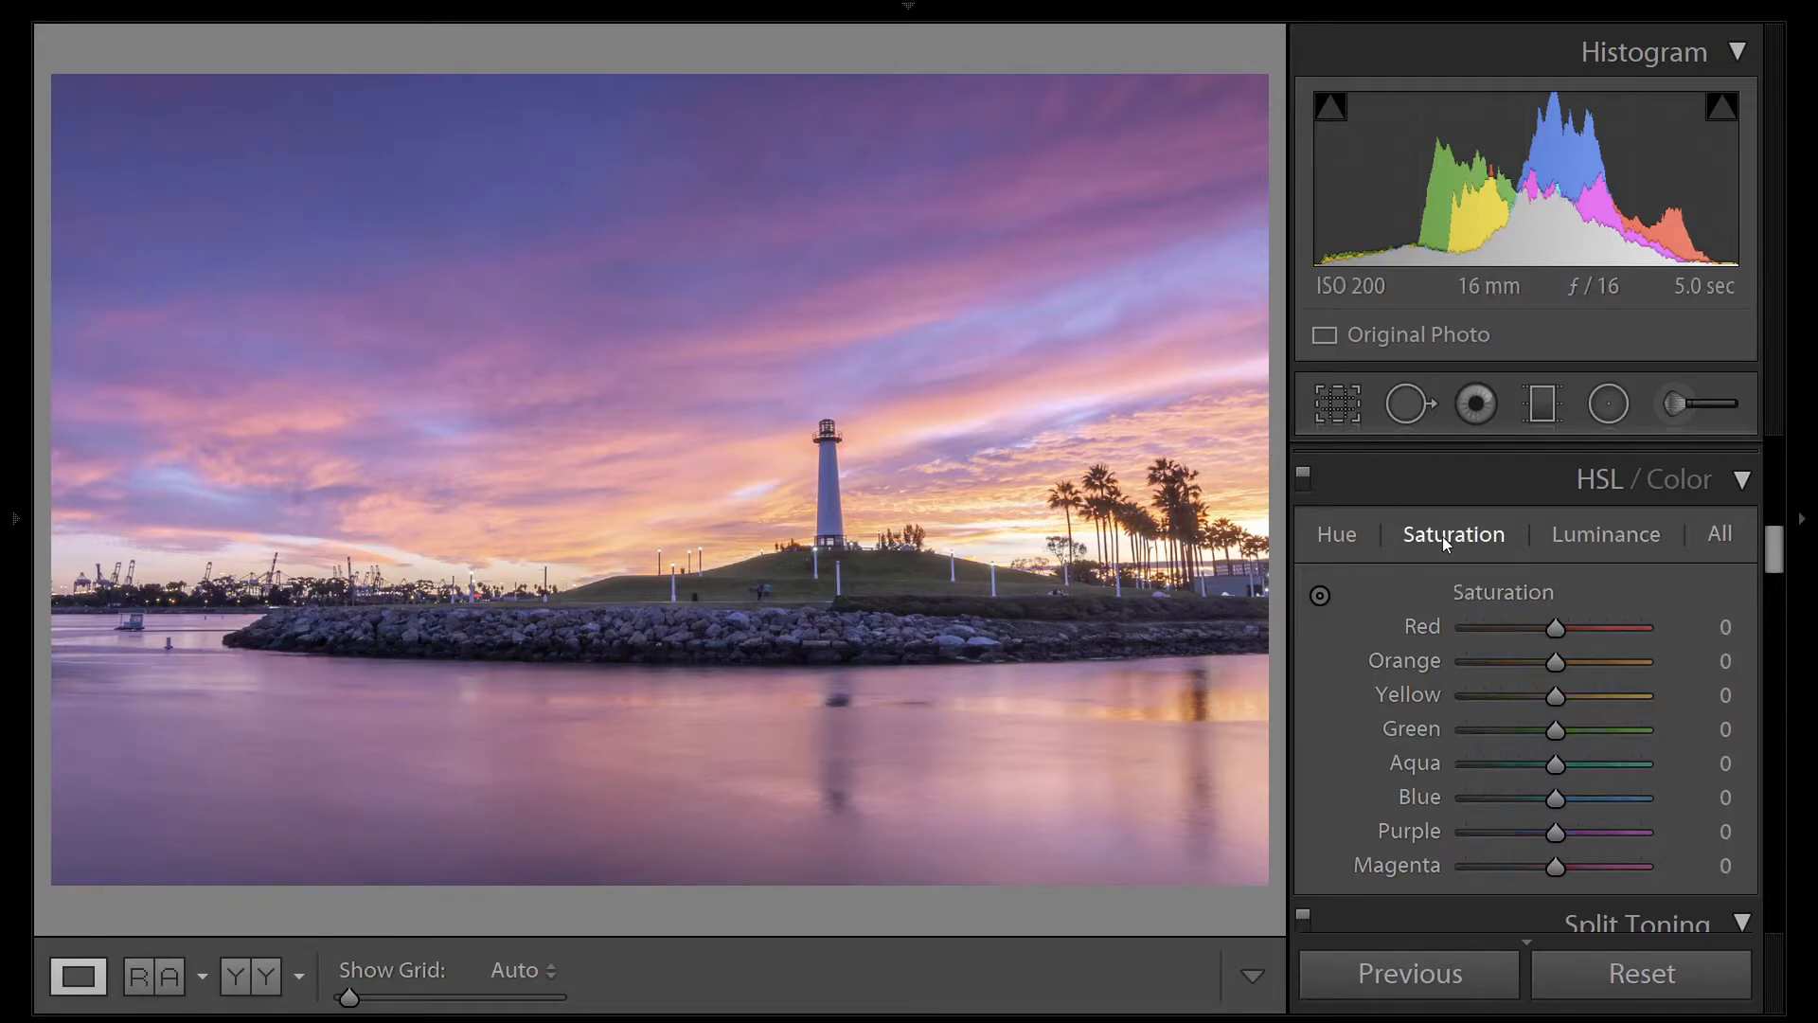
{"action": "key", "text": "Up"}
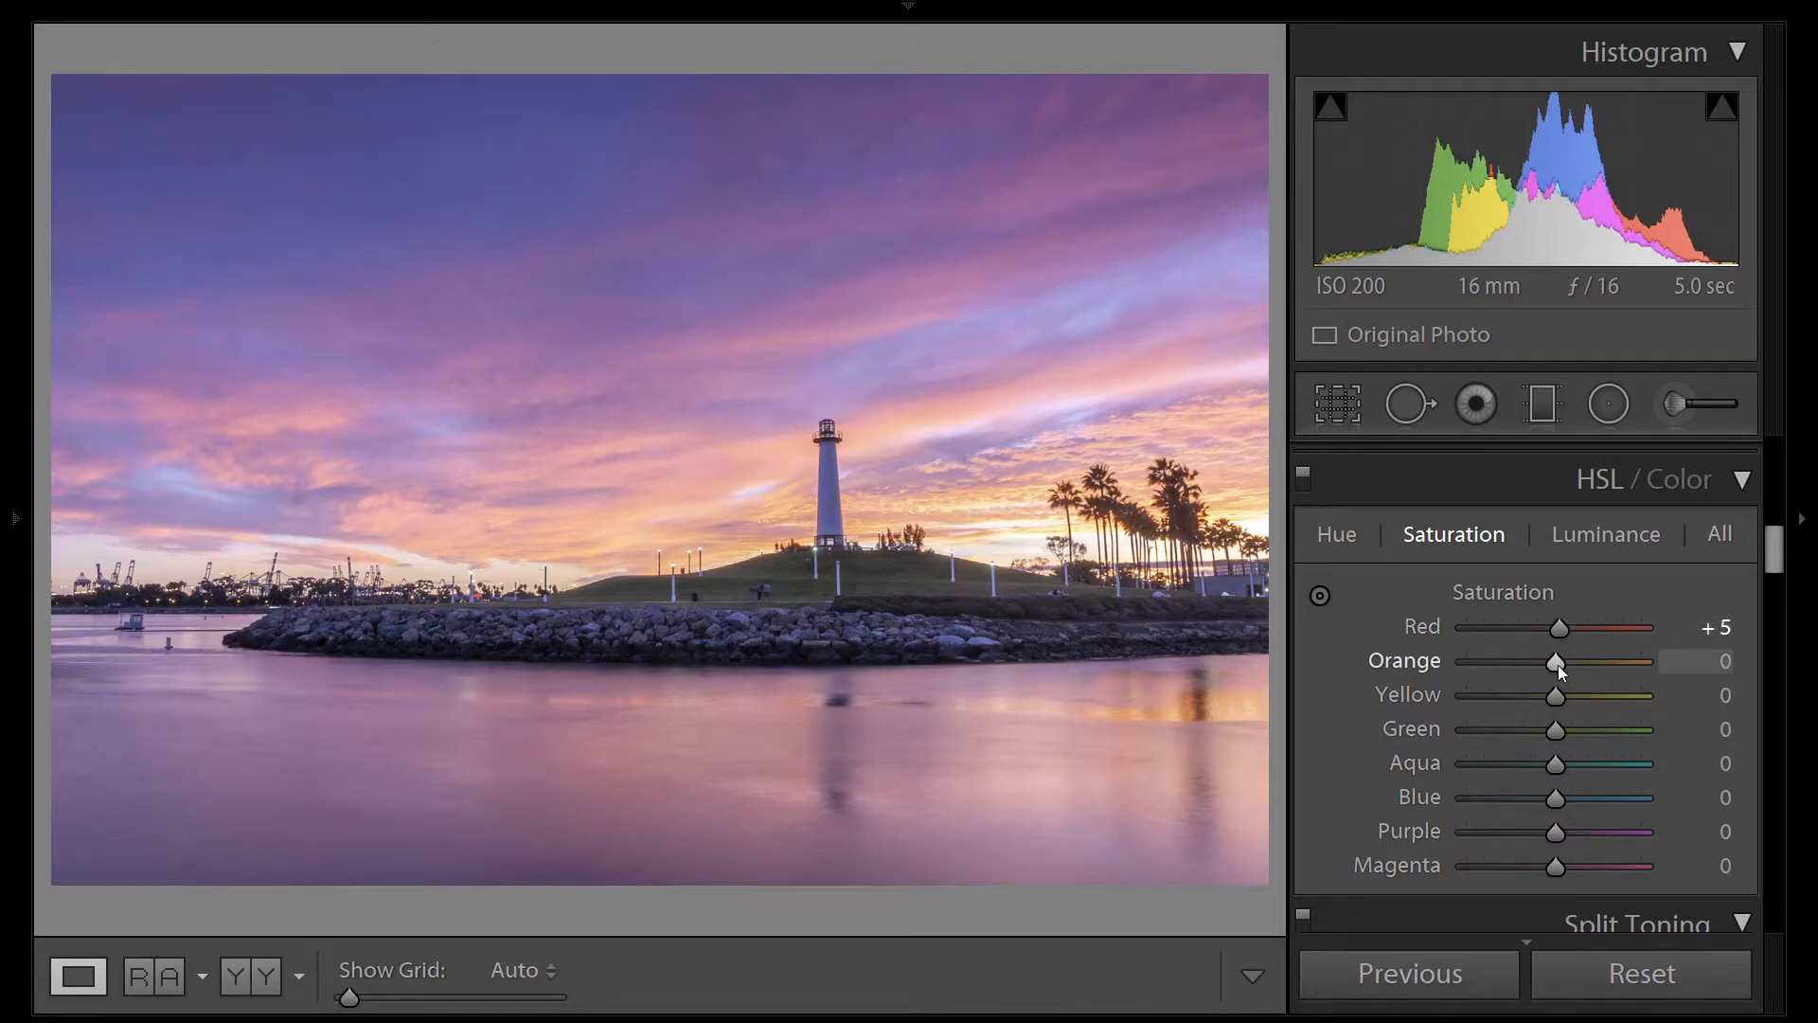
{"action": "key", "text": "Up"}
{"action": "key", "text": "Up"}
{"action": "key", "text": "Up"}
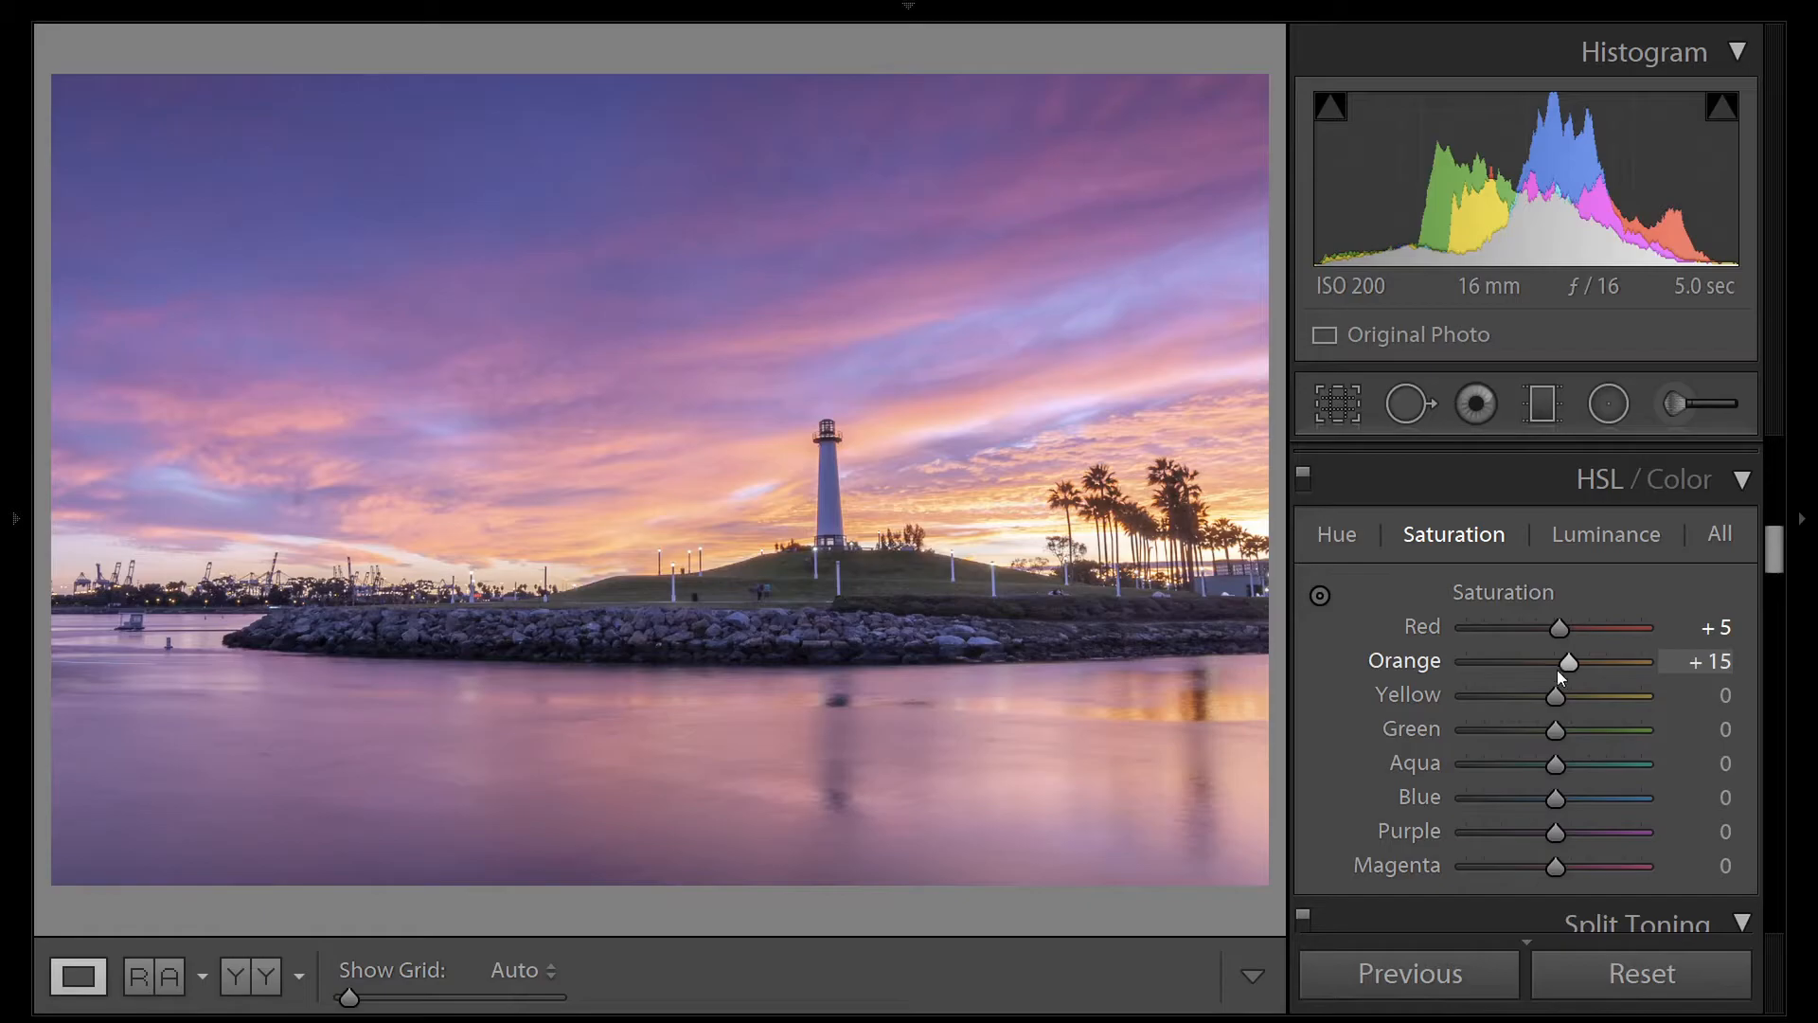
{"action": "key", "text": "Up"}
{"action": "key", "text": "Up"}
{"action": "key", "text": "Up"}
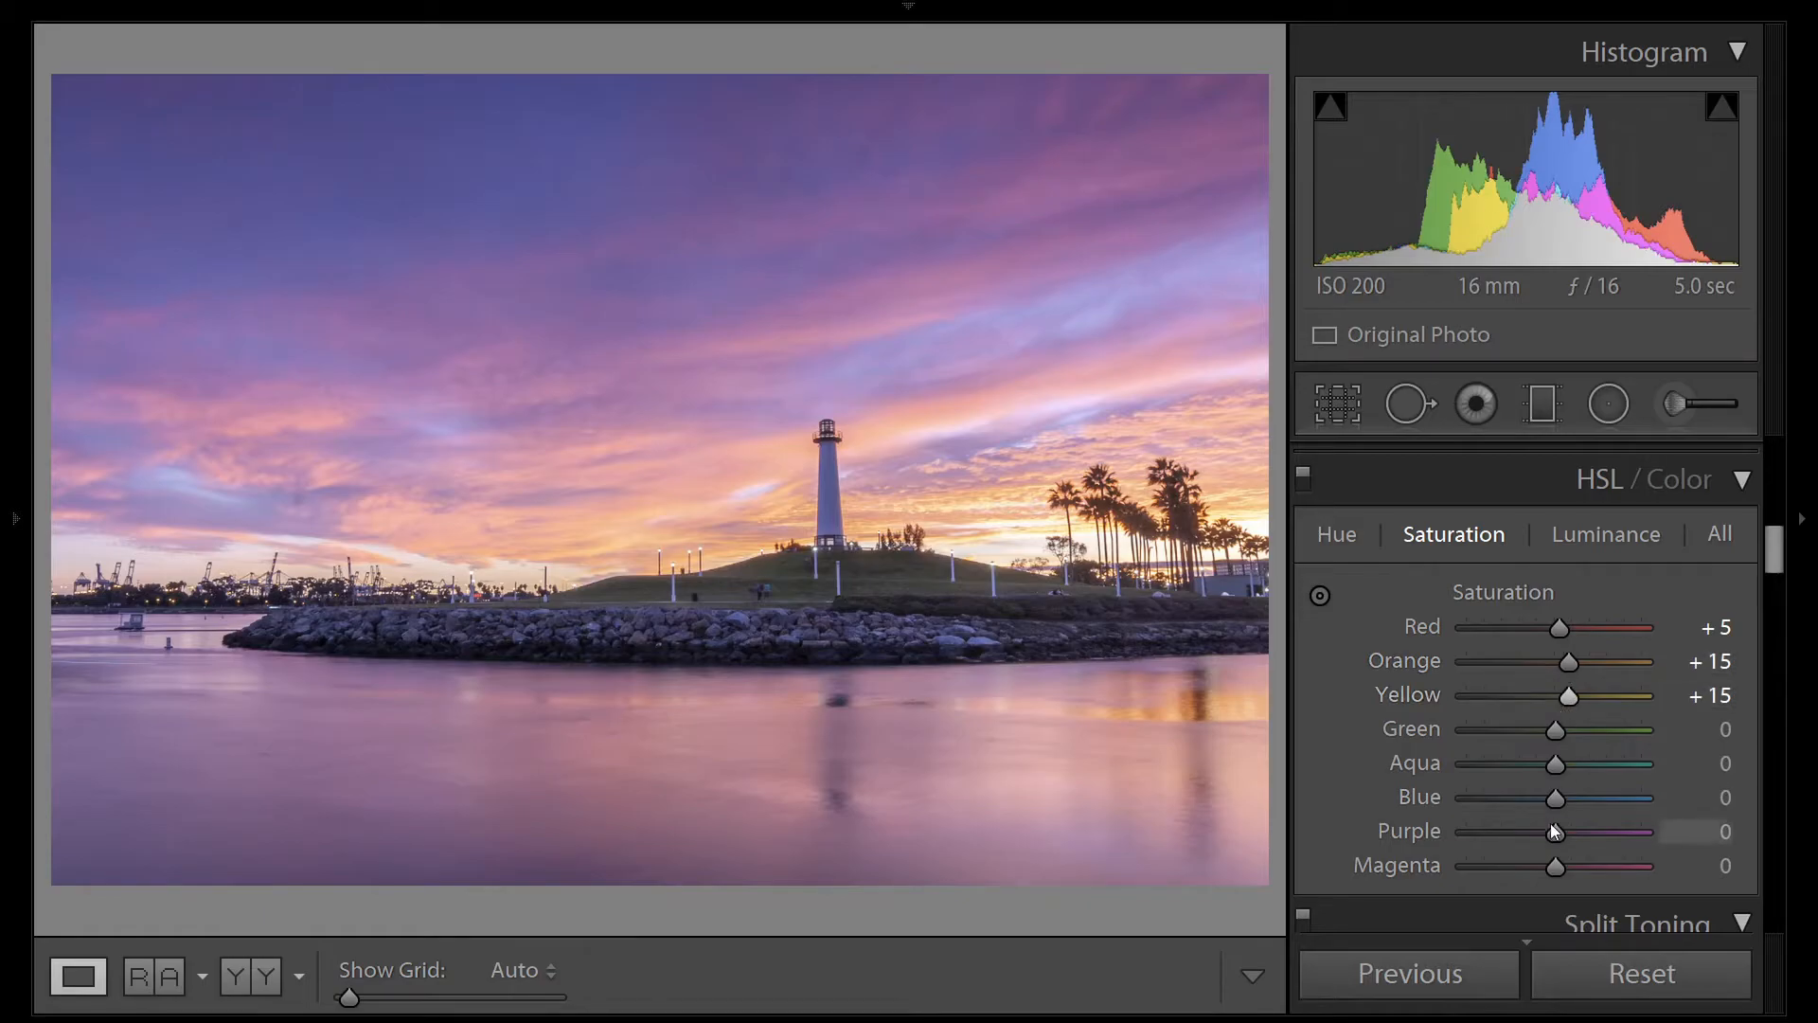
Increase the Purple and Magenta saturation to +15 each.
{"action": "key", "text": "Up"}
{"action": "key", "text": "Up"}
{"action": "key", "text": "Up"}
{"action": "key", "text": "Up"}
{"action": "key", "text": "Up"}
{"action": "key", "text": "Up"}
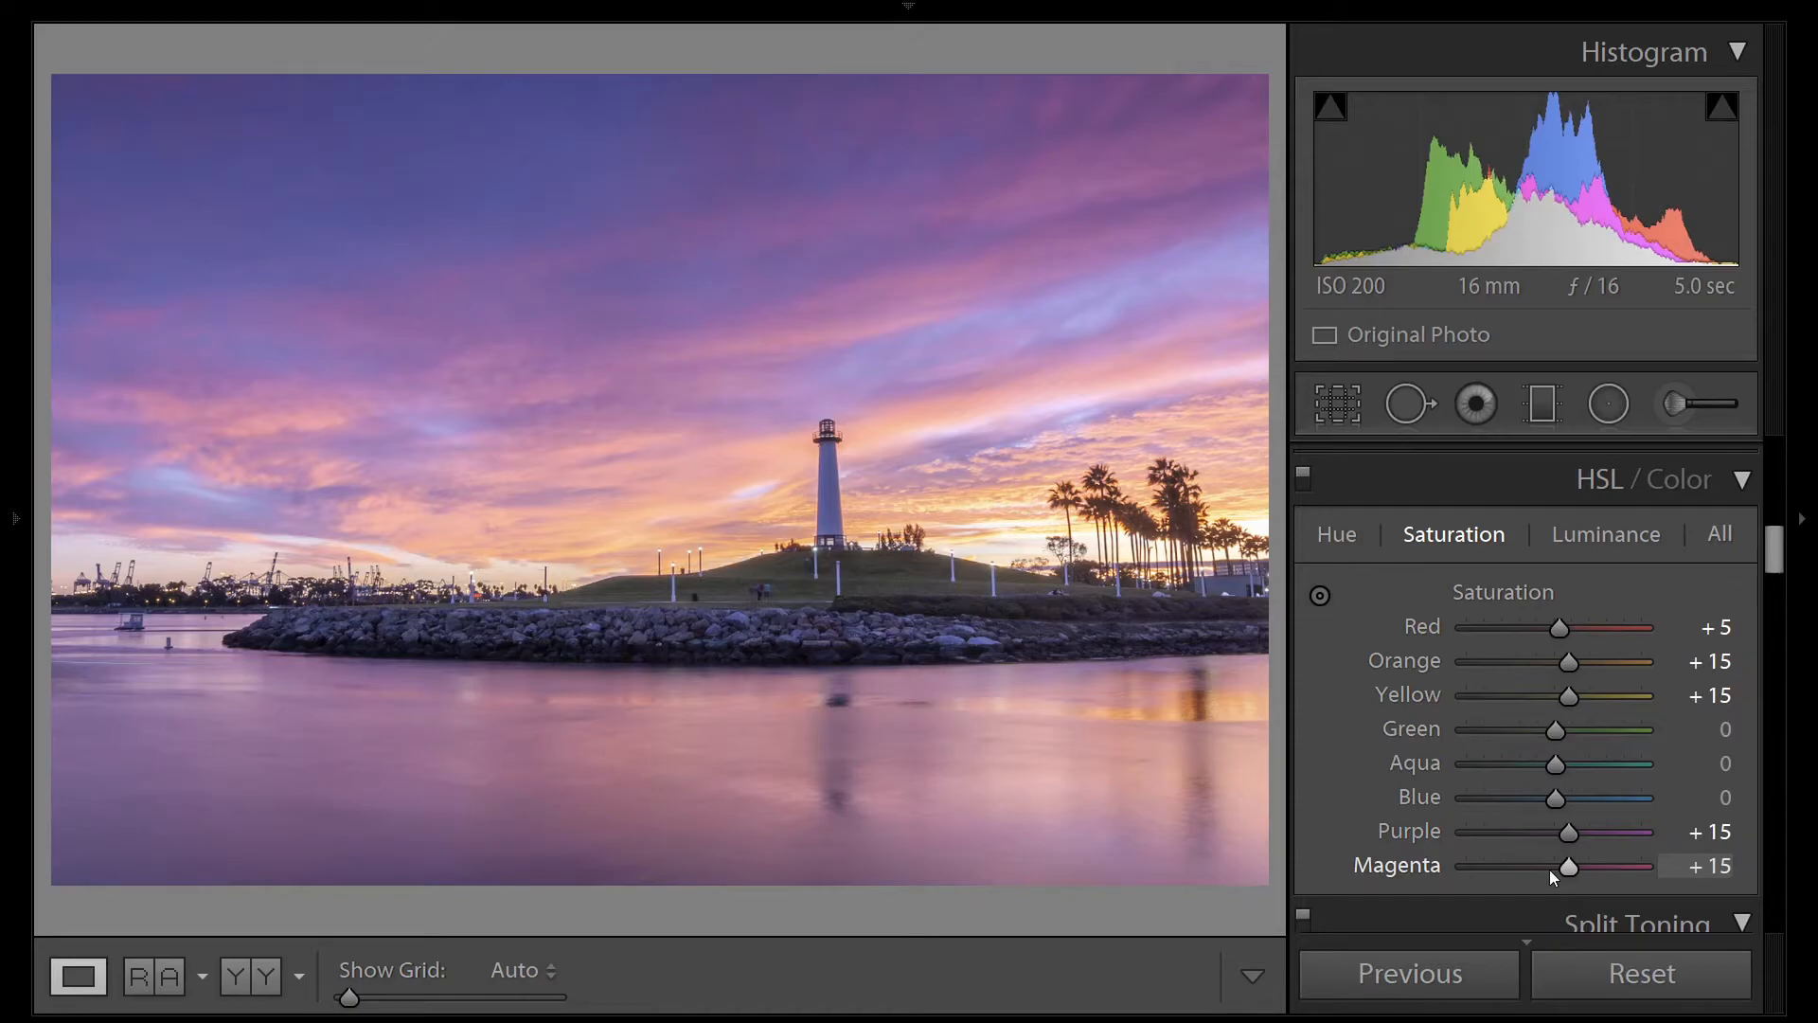
Apply the Camera Matching profile Camera Landscape to the photo in place of Adobe Color.
{"action": "scroll", "coordinate": [1715, 759], "scroll_direction": "up", "scroll_amount": 10}
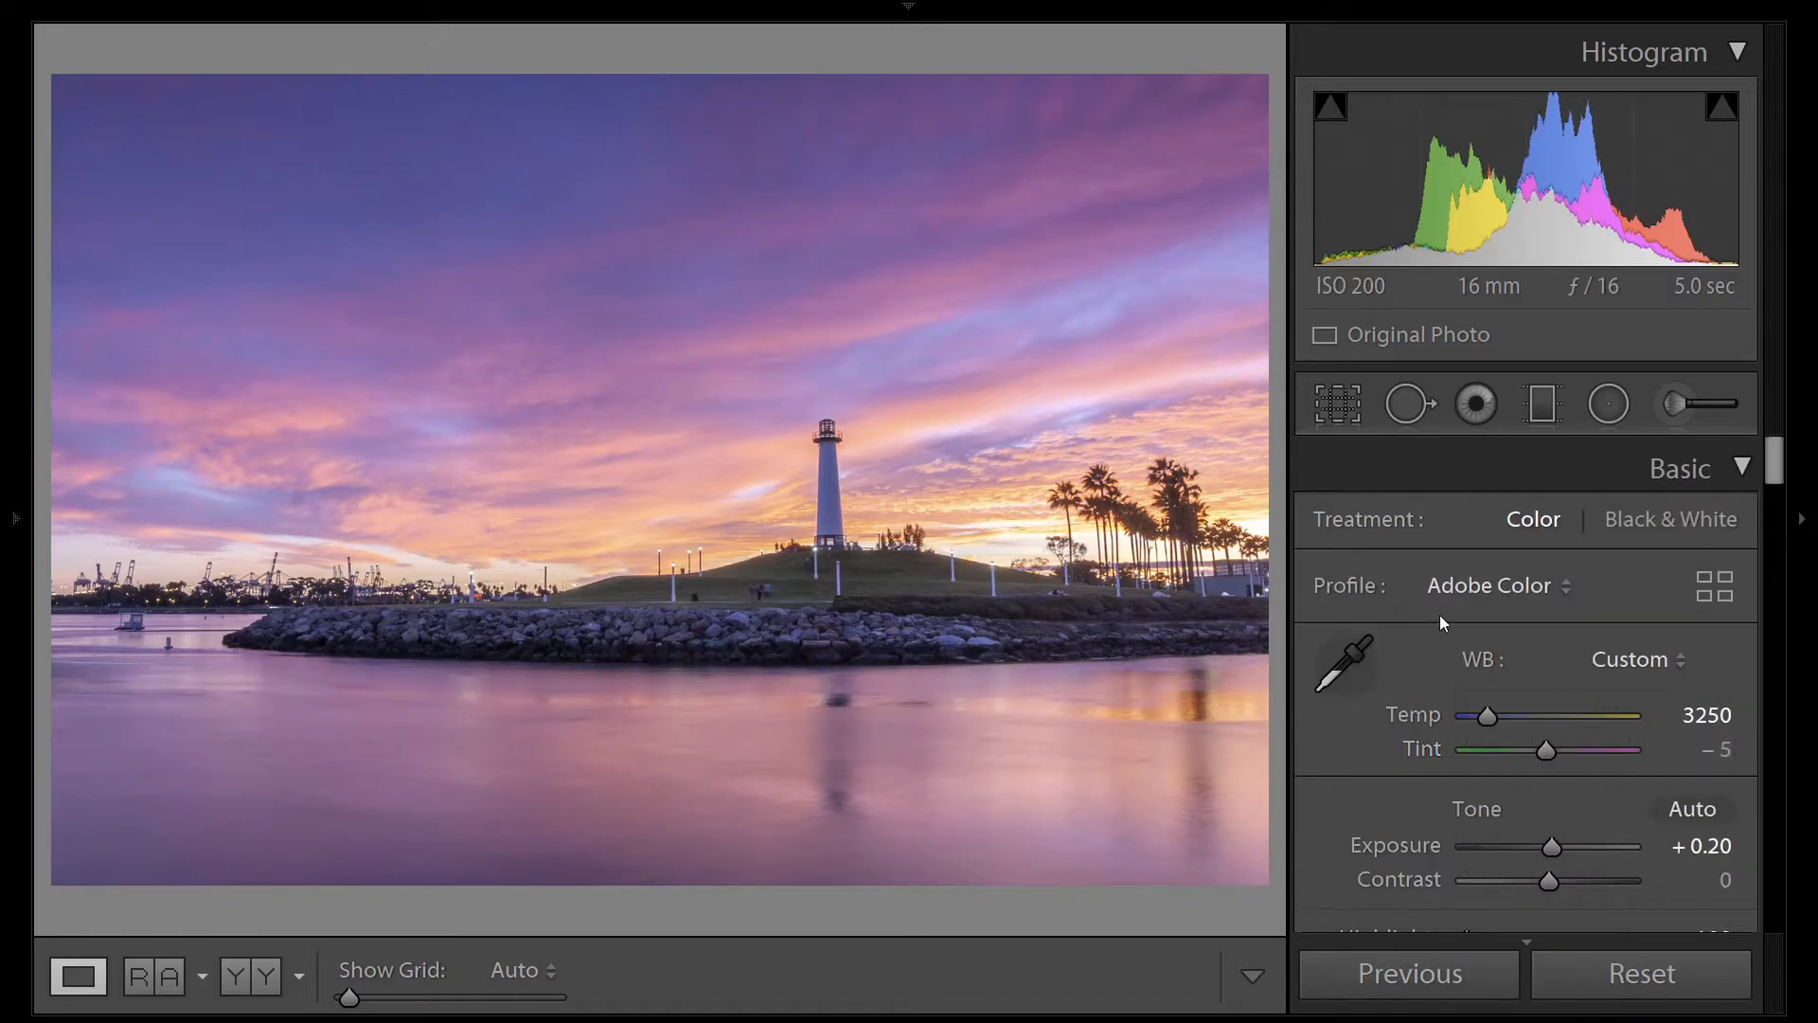
{"action": "left_click", "coordinate": [1716, 587]}
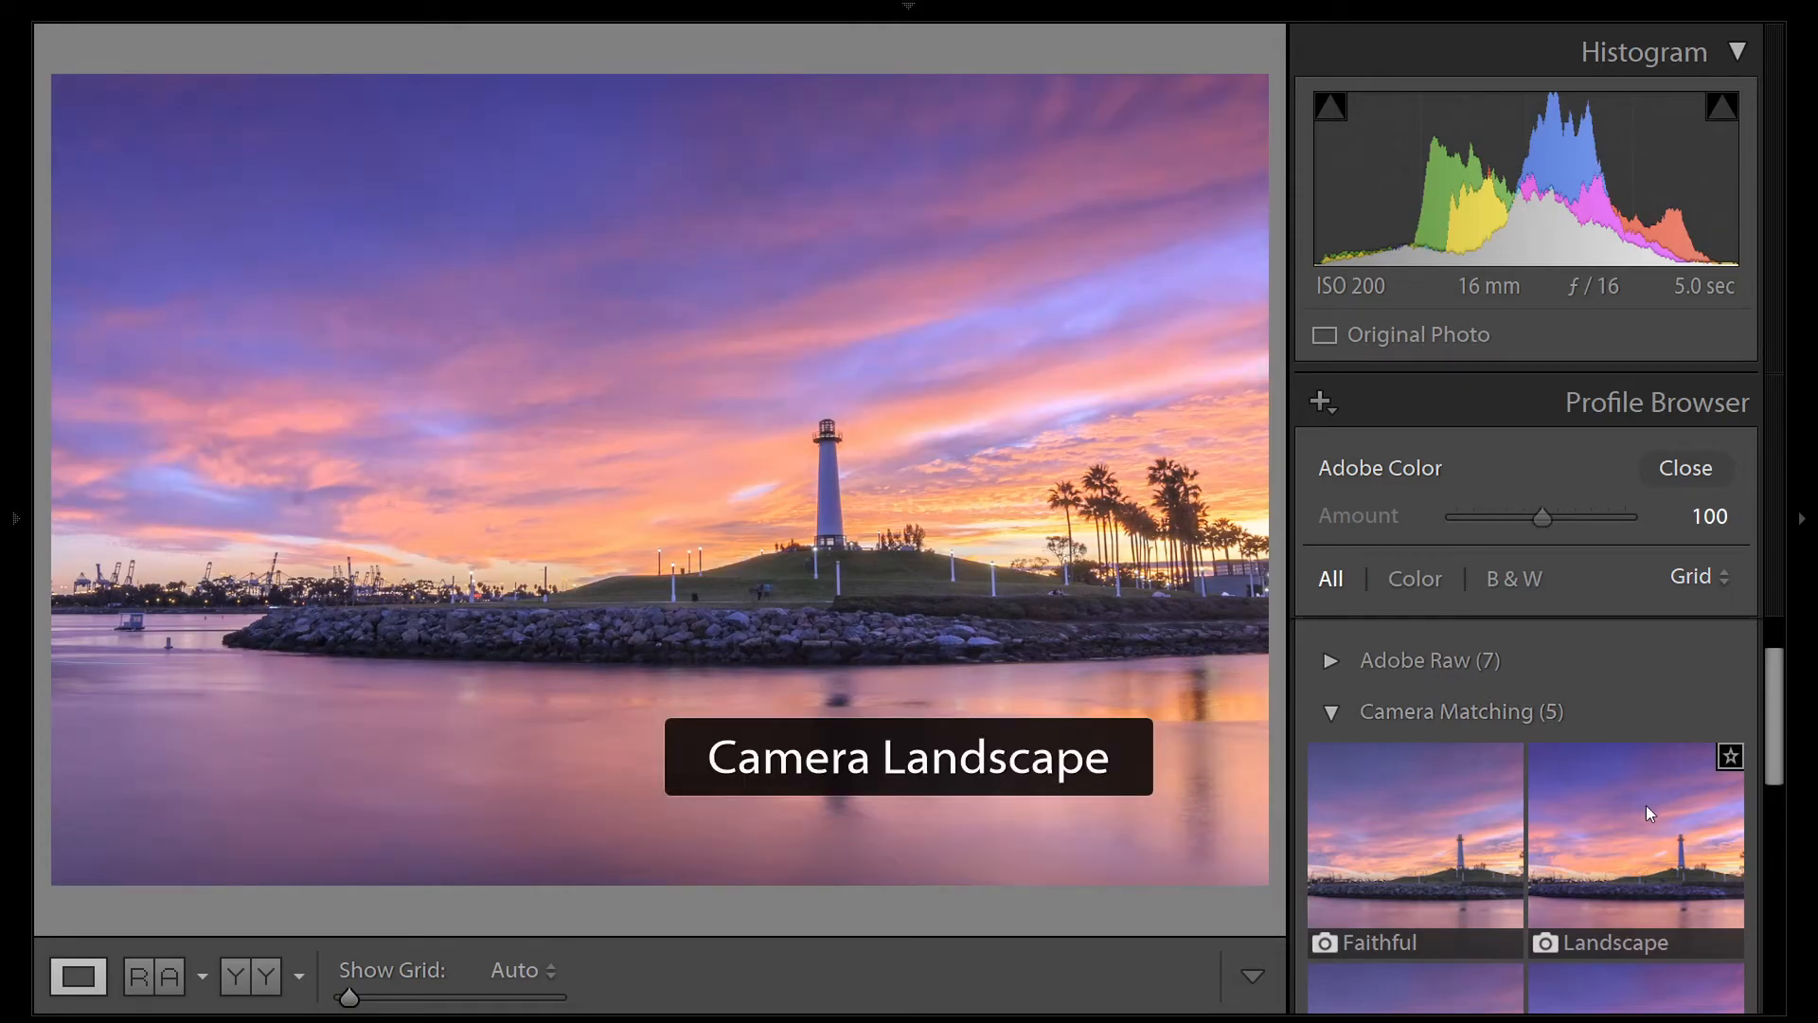
{"action": "left_click", "coordinate": [1648, 822]}
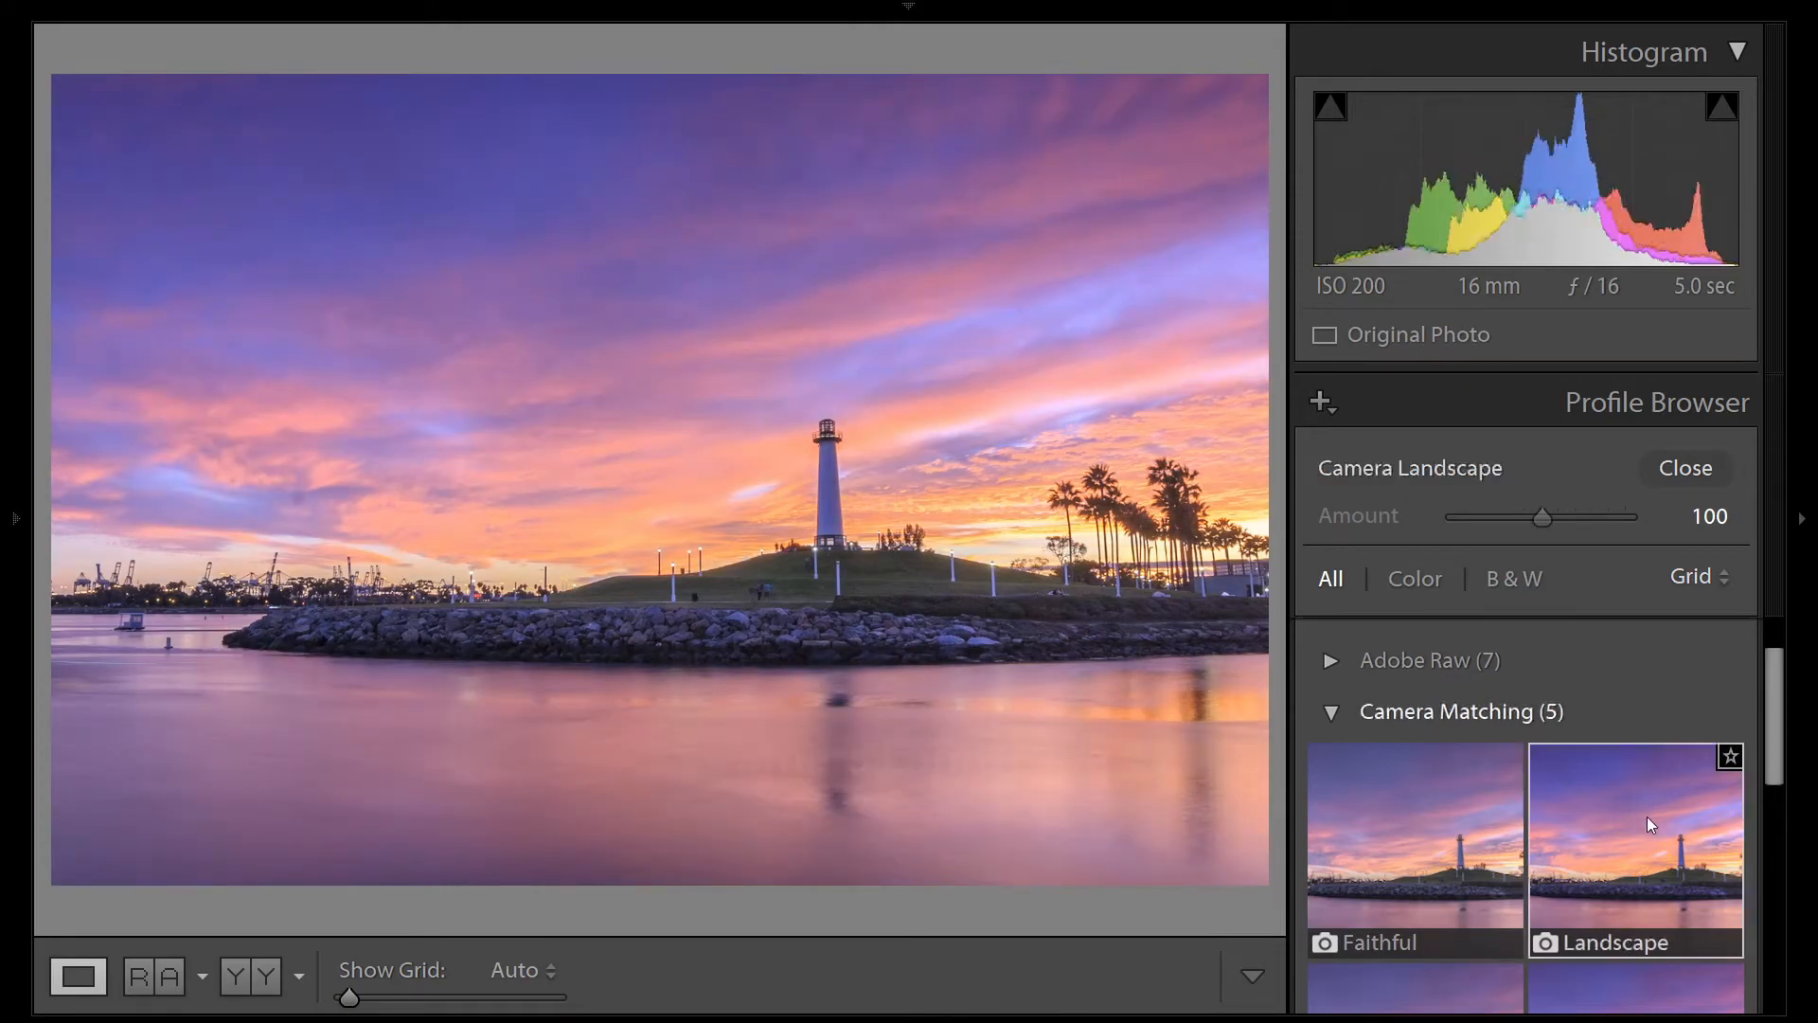
{"action": "left_click", "coordinate": [1702, 468]}
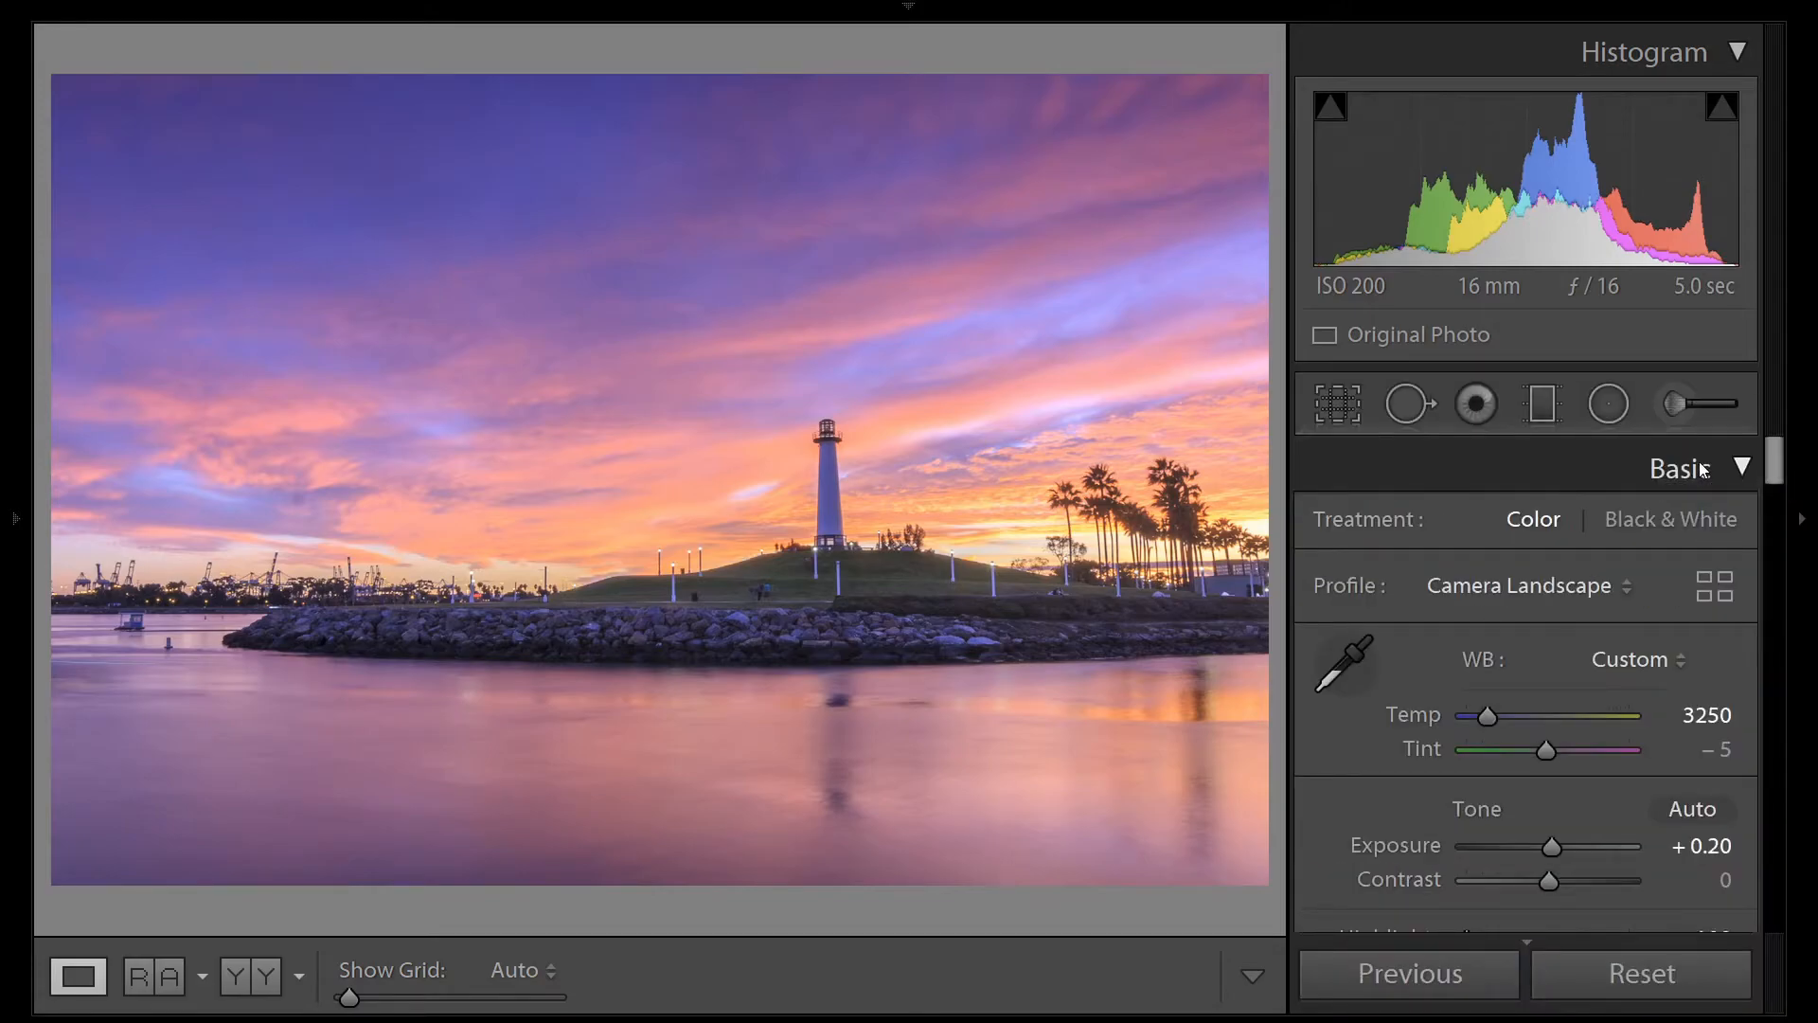
Paint an Adjustment Brush mask over the whole lighthouse, from its base to the lantern room, checking coverage with the mask overlay.
{"action": "left_click", "coordinate": [829, 471]}
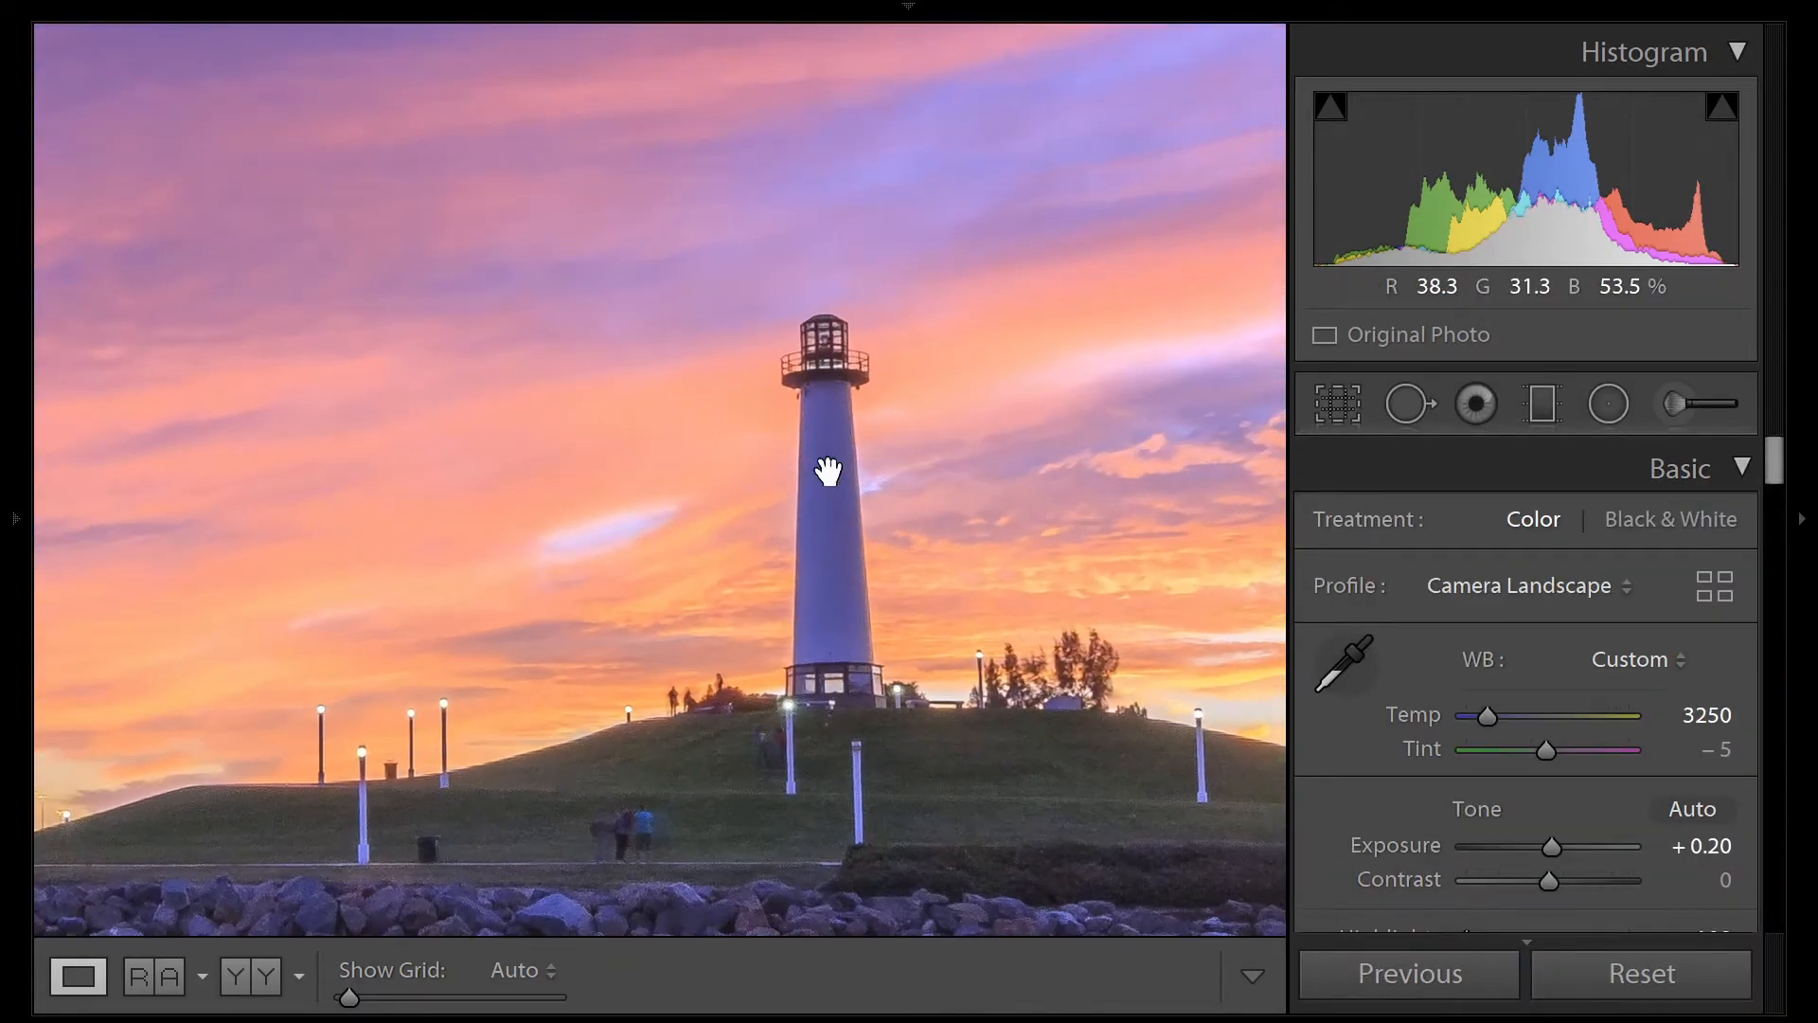
{"action": "left_click", "coordinate": [1670, 402]}
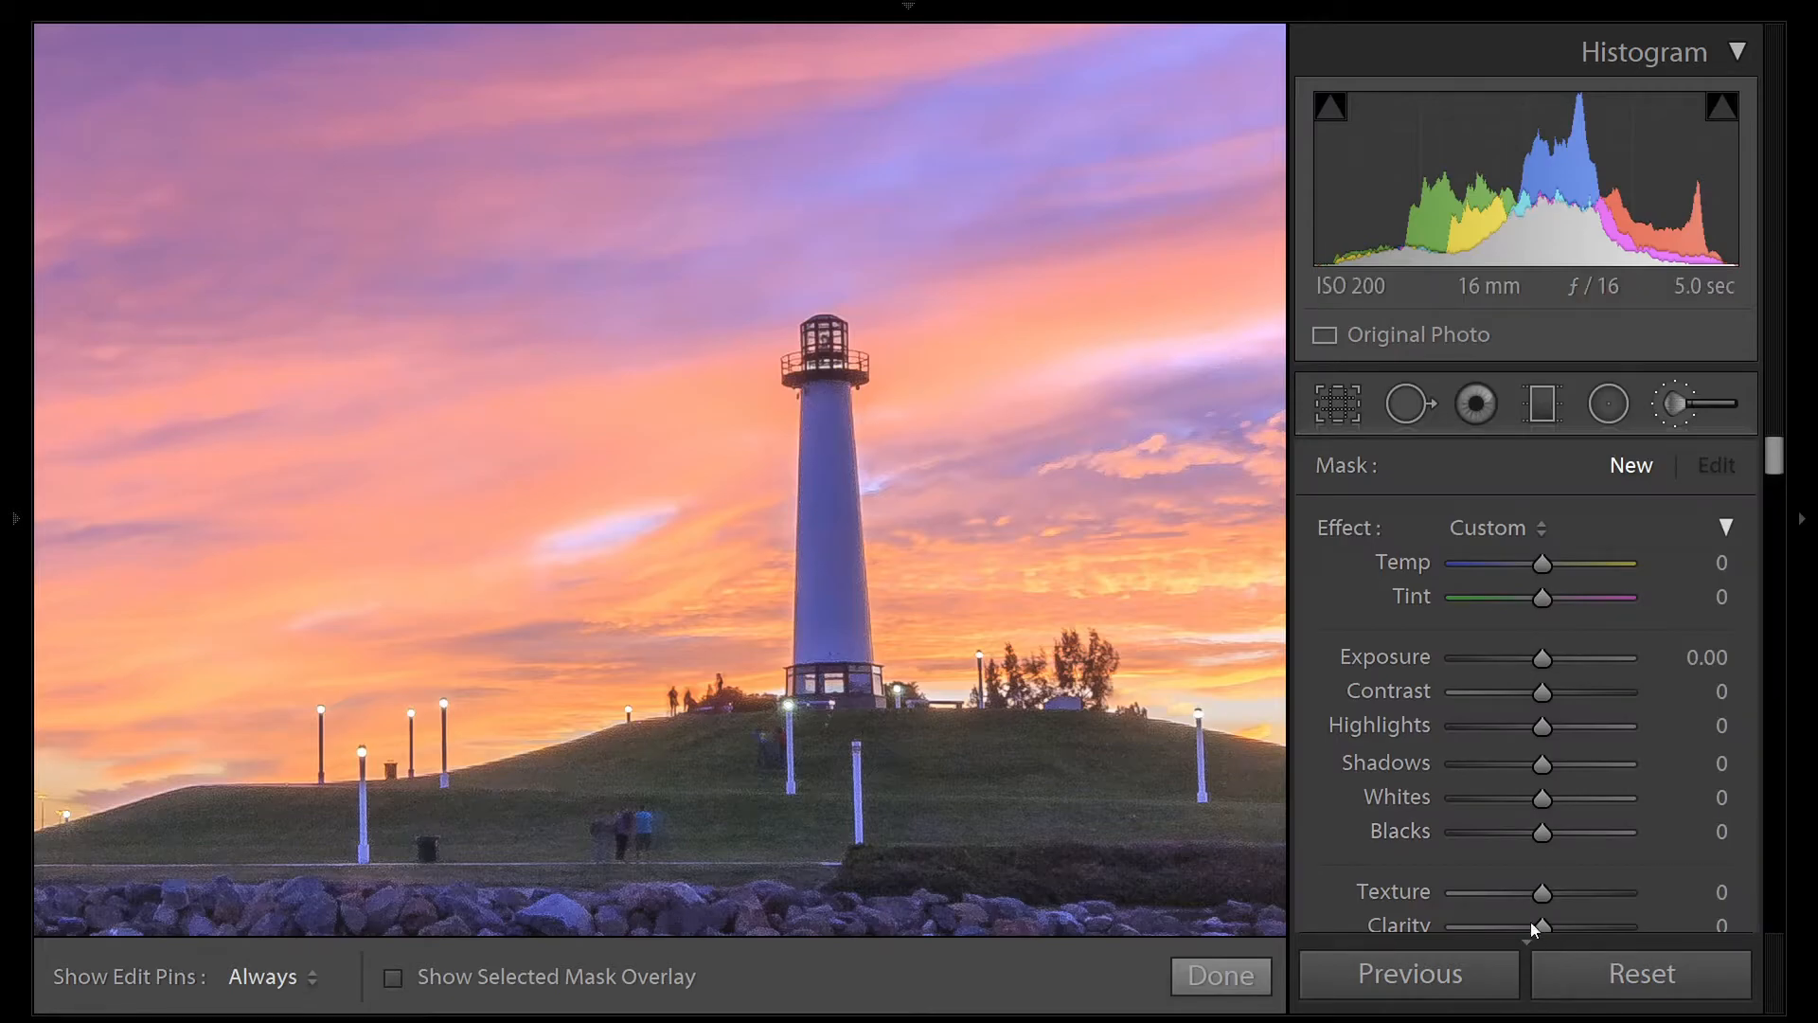
{"action": "scroll", "coordinate": [1530, 929], "scroll_direction": "down", "scroll_amount": 10}
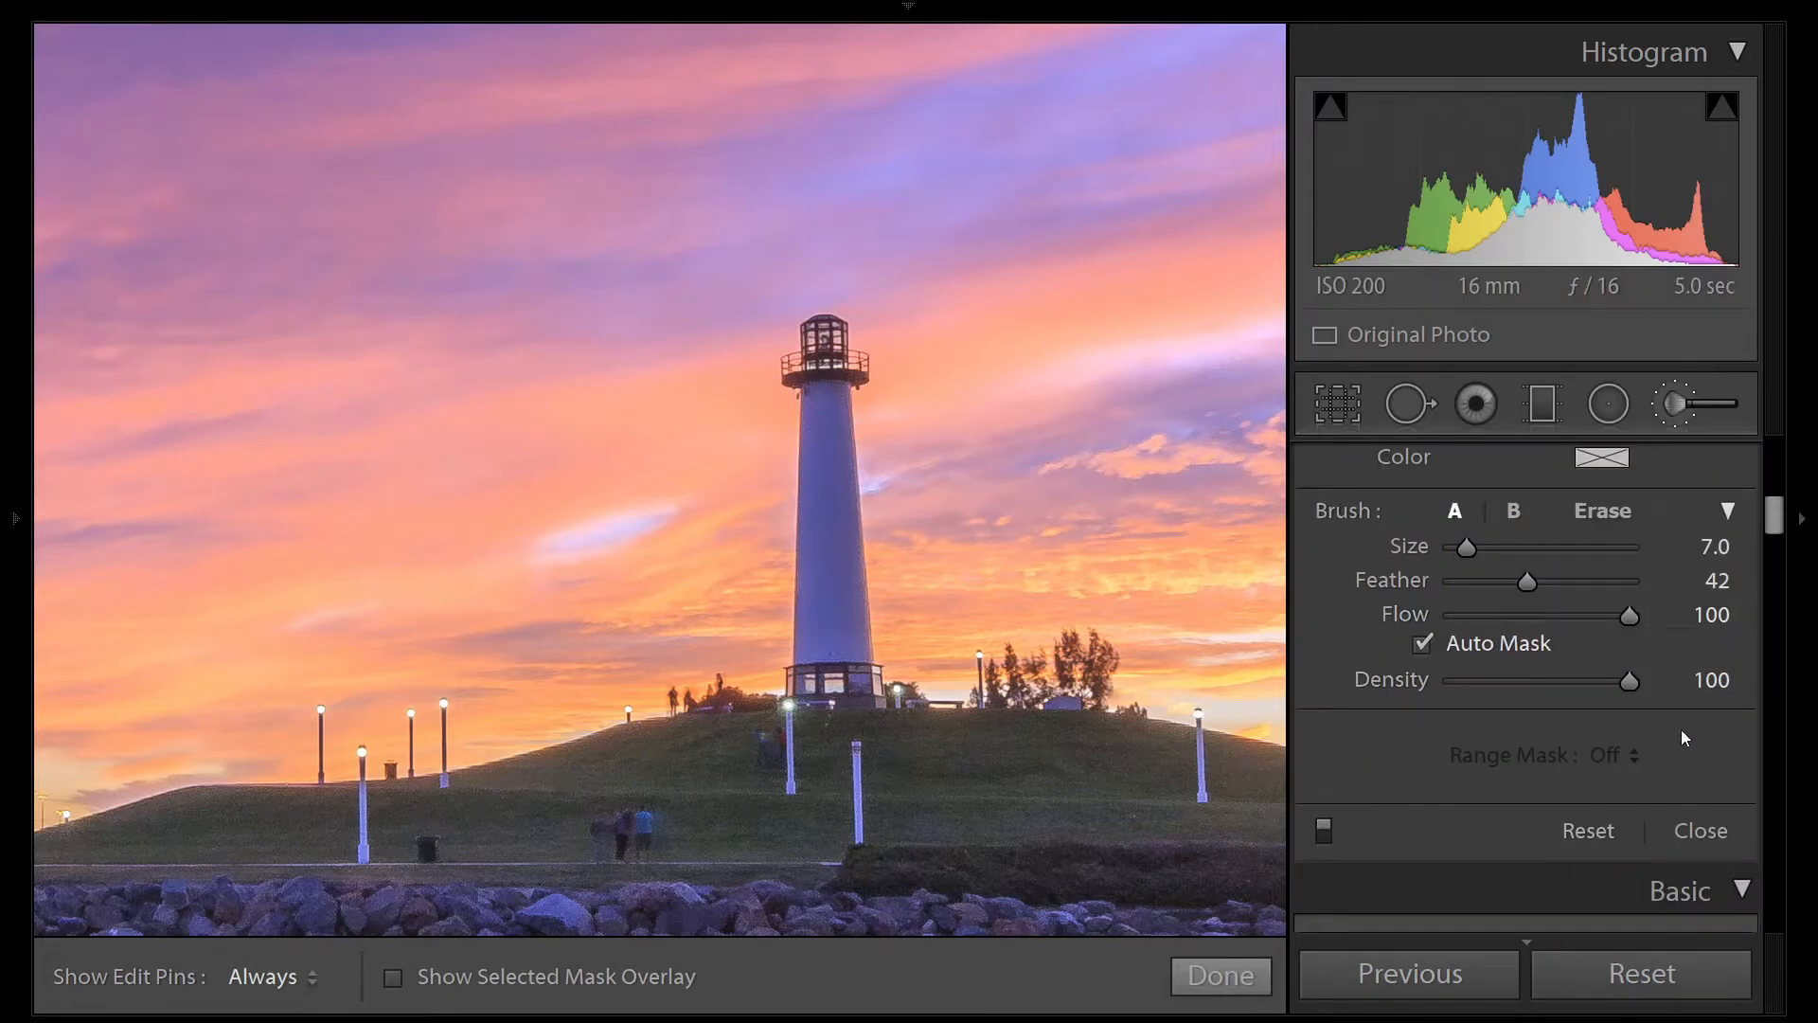
{"action": "scroll", "coordinate": [1680, 737], "scroll_direction": "up", "scroll_amount": 6}
{"action": "key", "text": "h"}
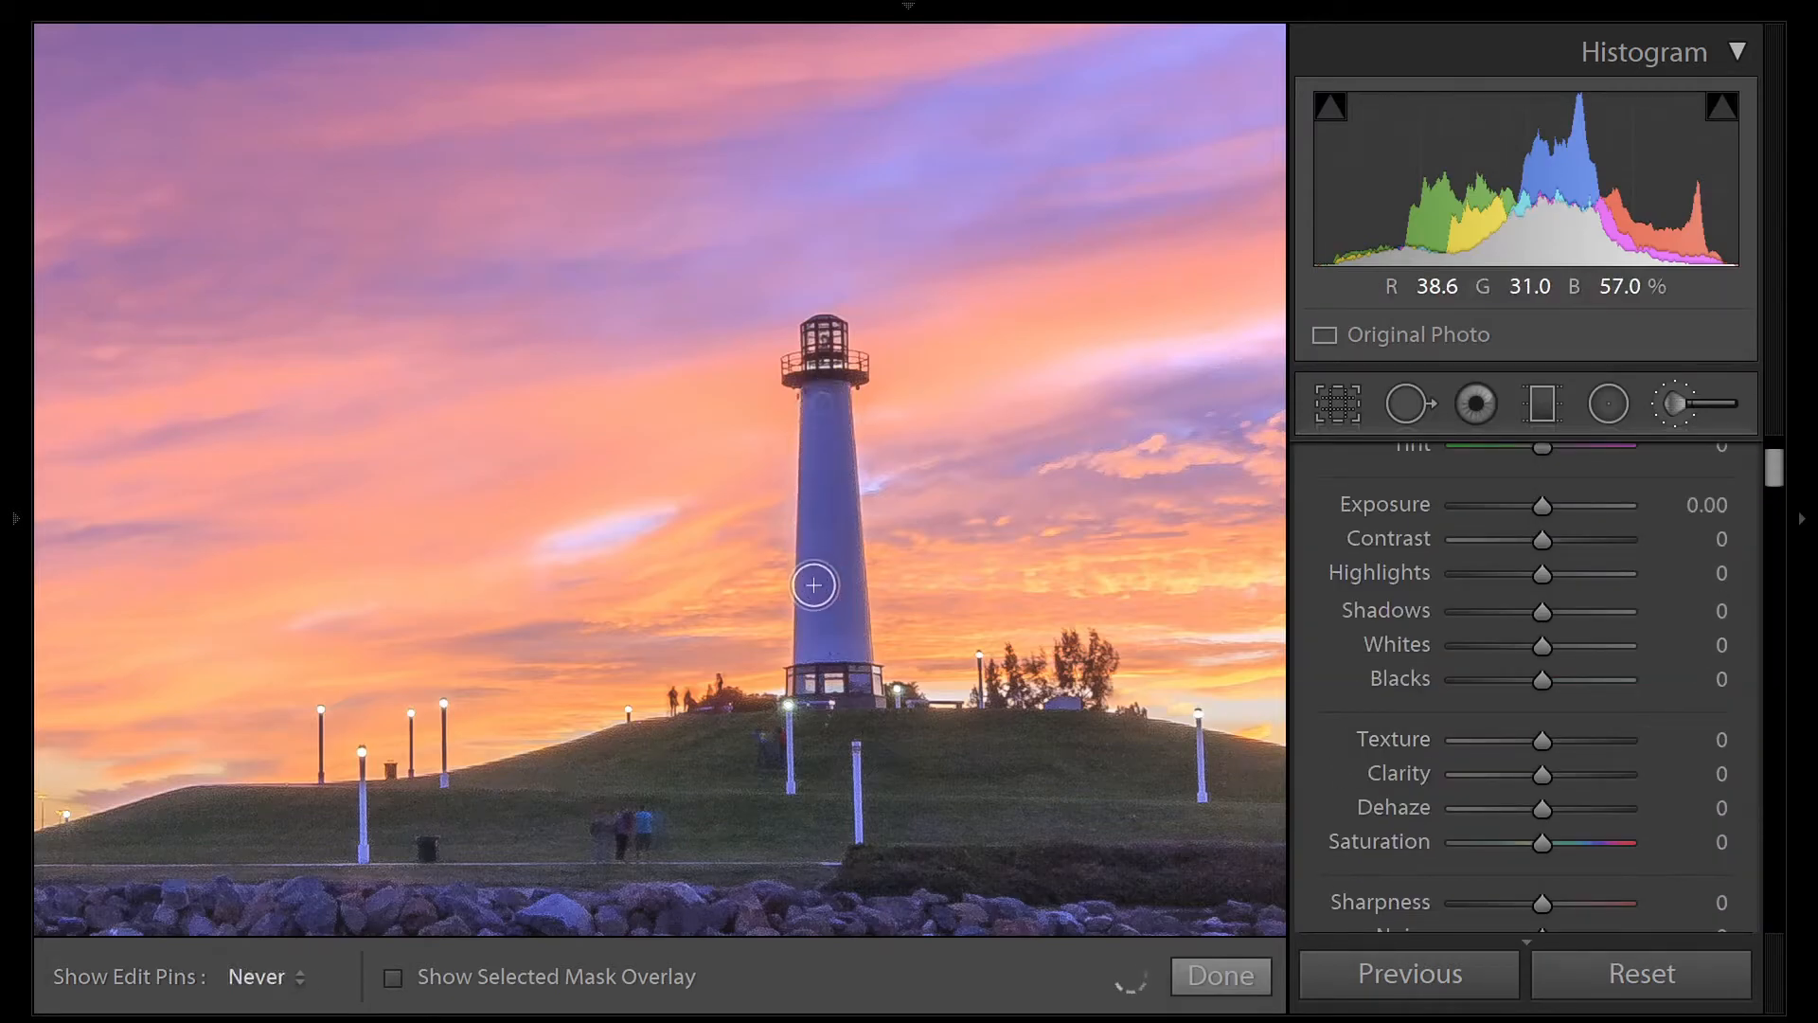
{"action": "key", "text": "h"}
{"action": "key", "text": "o"}
{"action": "key", "text": "h"}
{"action": "left_click_drag", "start_coordinate": [842, 659], "coordinate": [825, 343]}
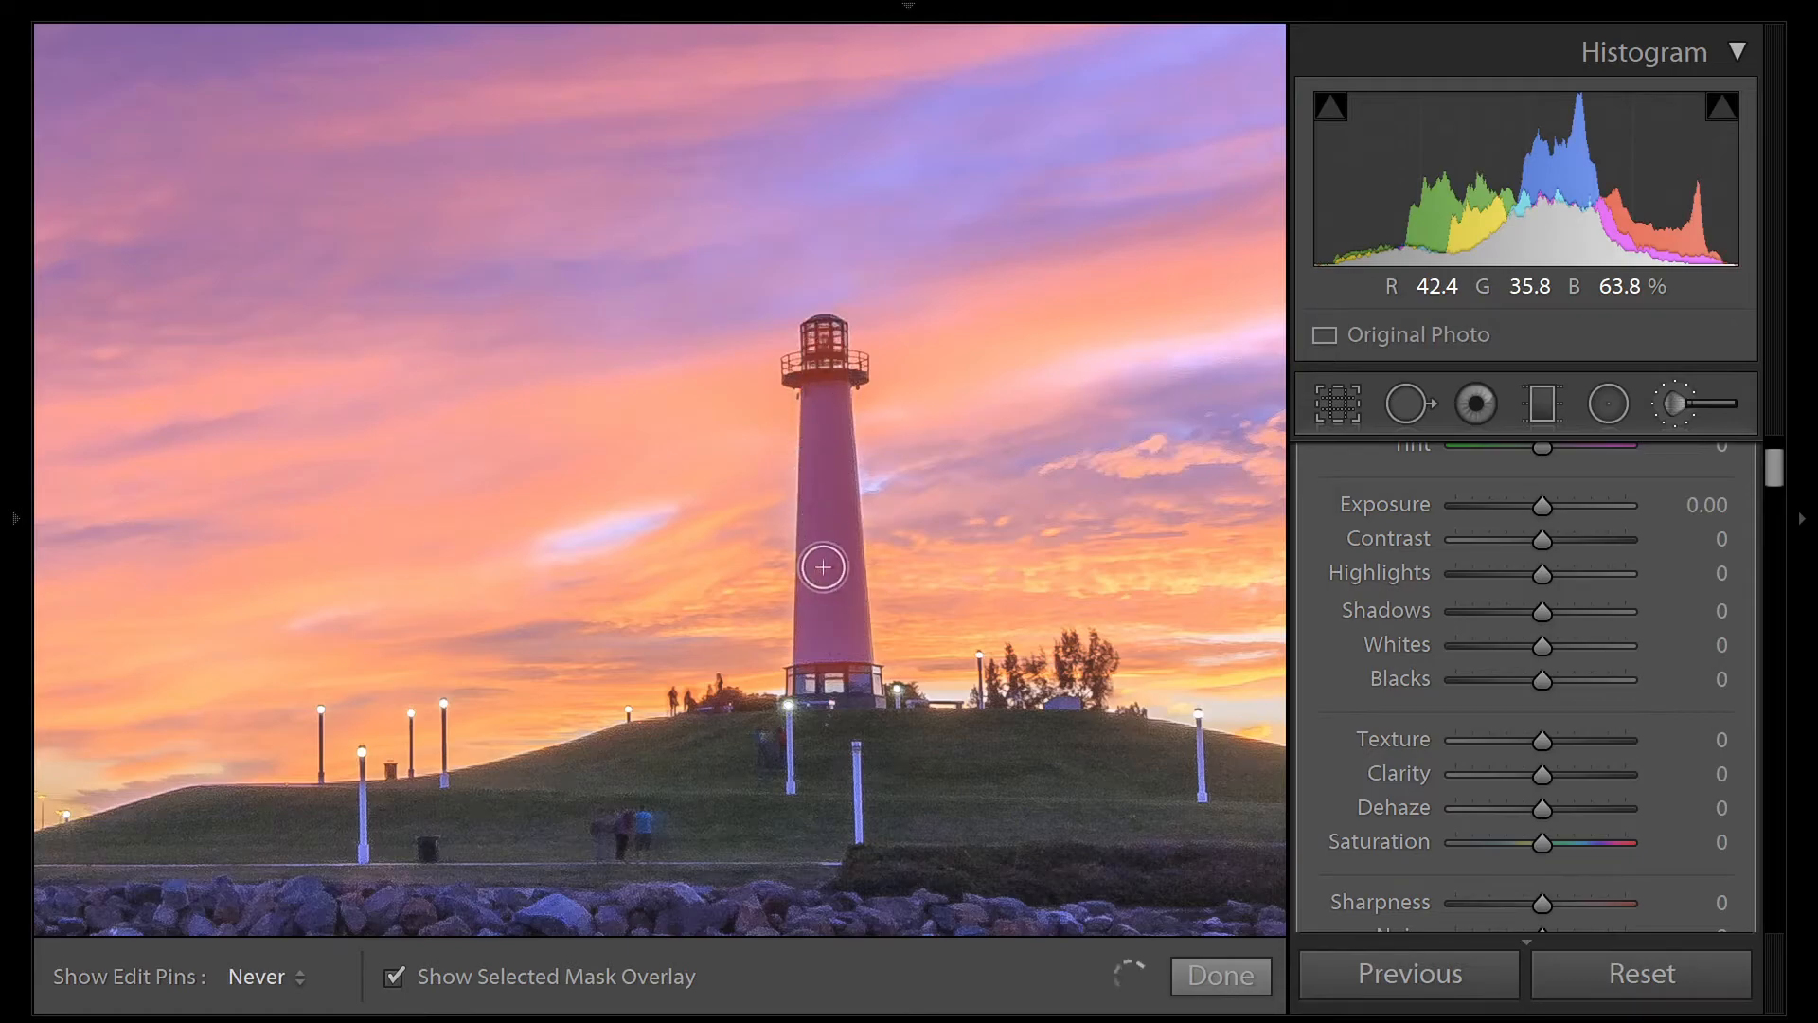
{"action": "left_click_drag", "start_coordinate": [862, 686], "coordinate": [850, 680]}
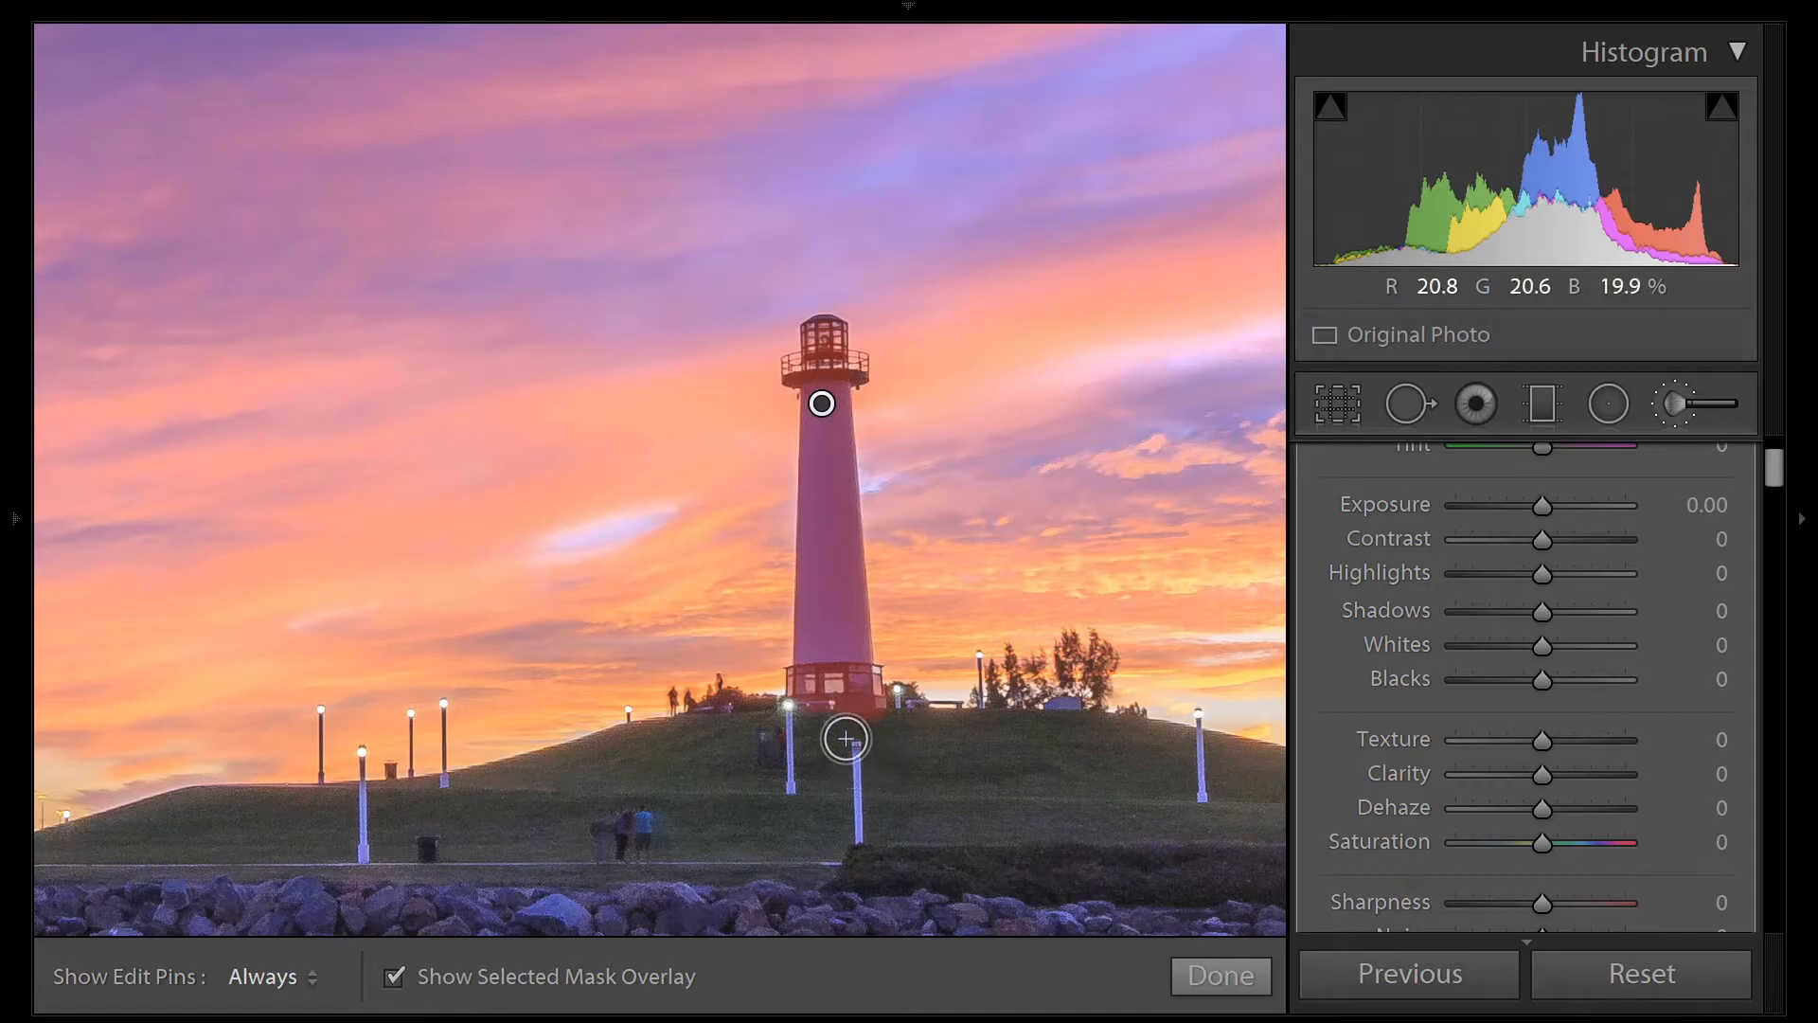
{"action": "mouse_move", "coordinate": [822, 729]}
{"action": "left_mouse_down"}
{"action": "mouse_move", "coordinate": [899, 725]}
{"action": "mouse_move", "coordinate": [831, 726]}
{"action": "left_mouse_up"}
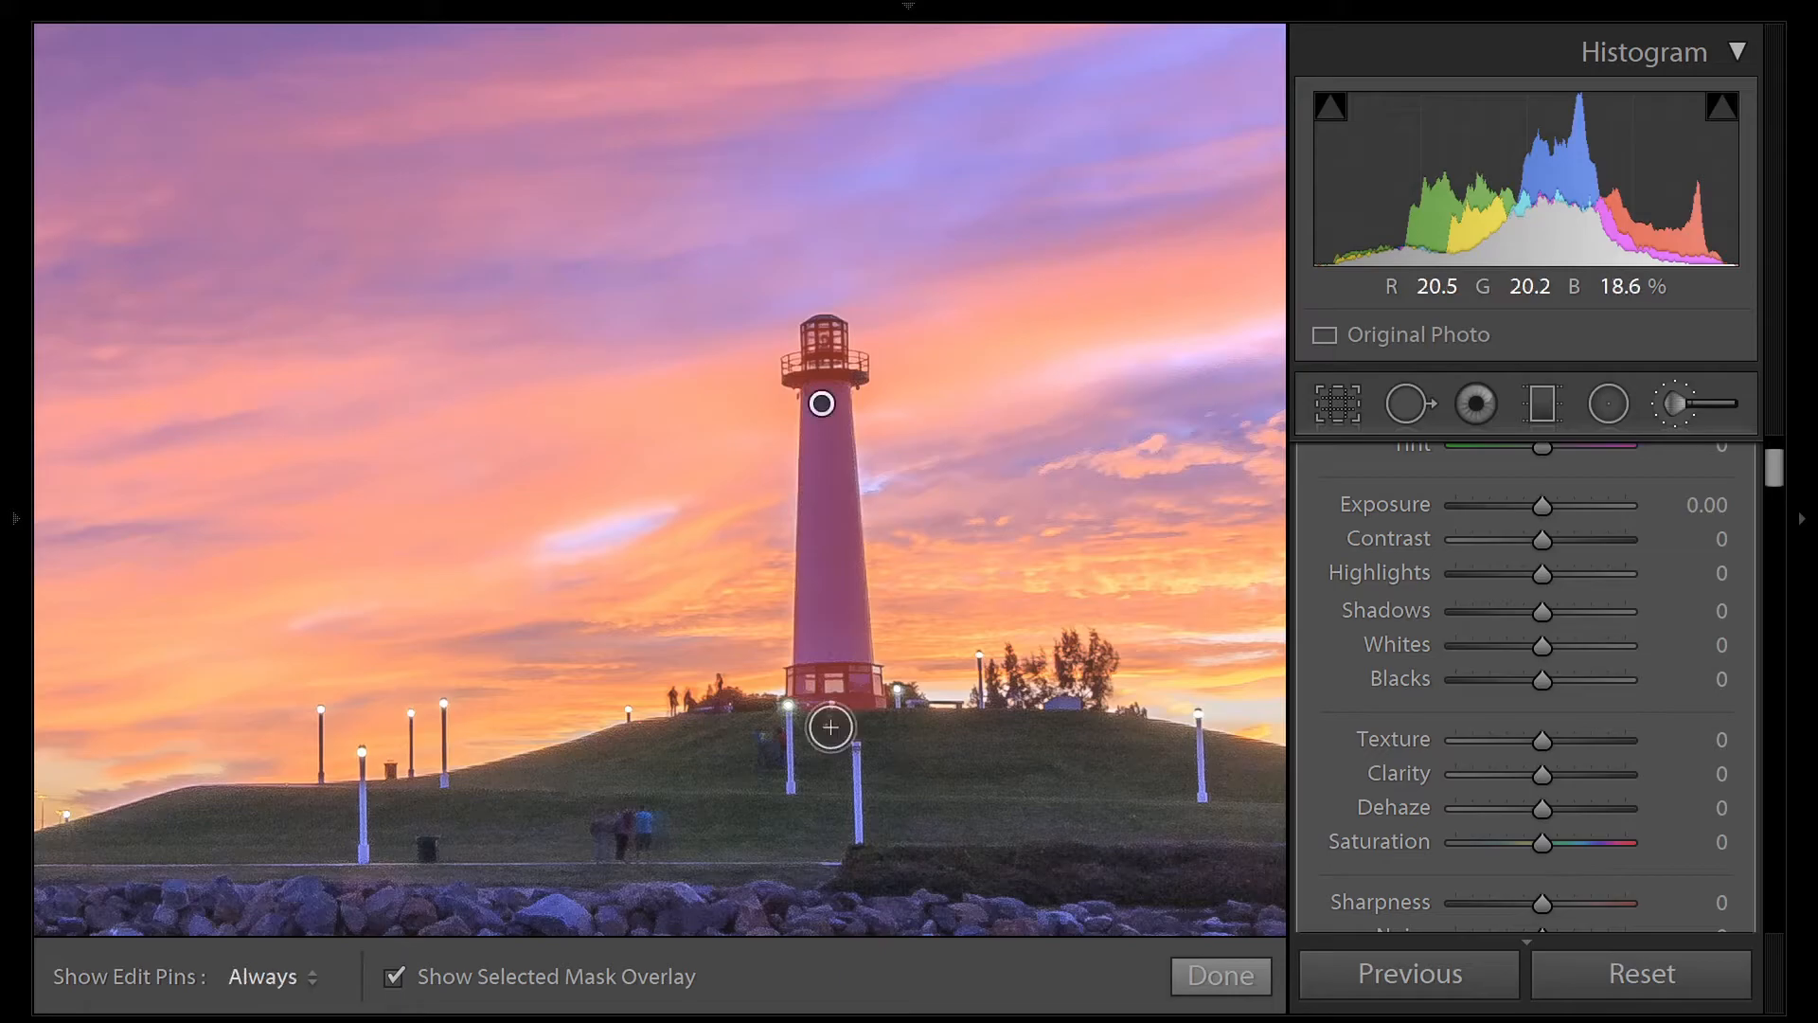
{"action": "key", "text": "o"}
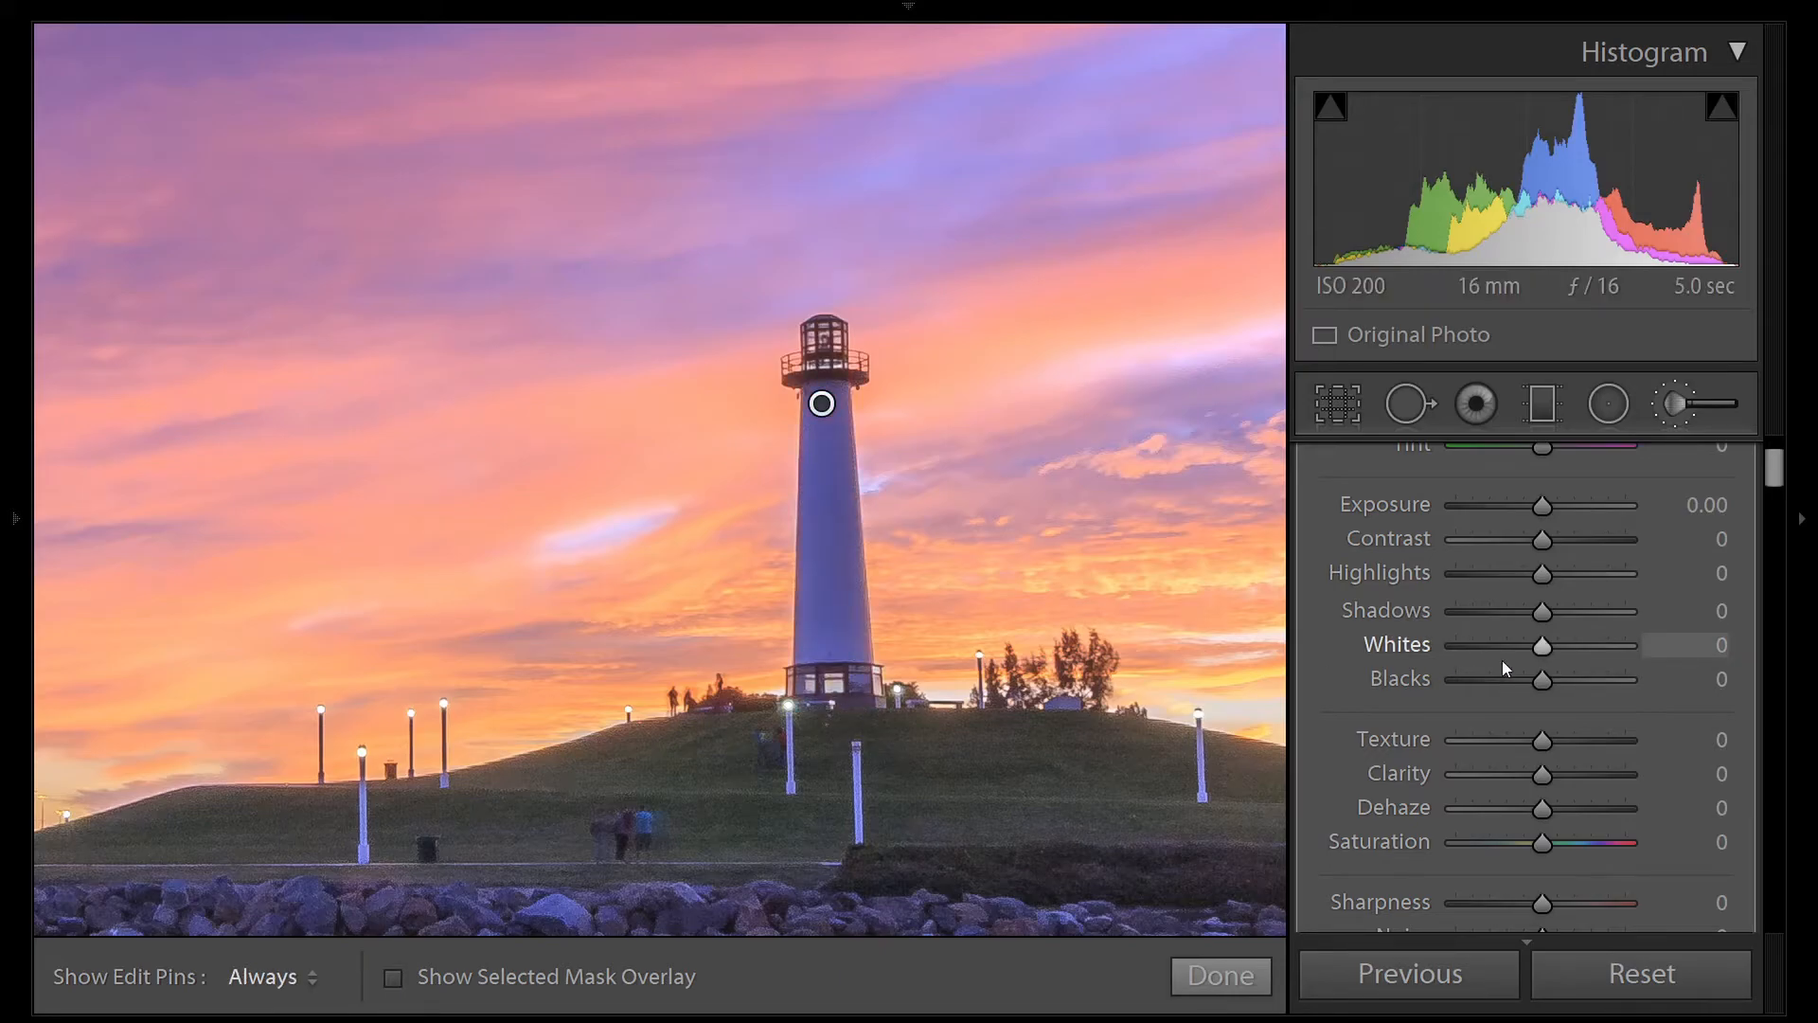
Set the lighthouse mask's Saturation to −70 and Exposure to 0.50, and finish the brush adjustment.
{"action": "left_click_drag", "start_coordinate": [1538, 844], "coordinate": [1483, 844]}
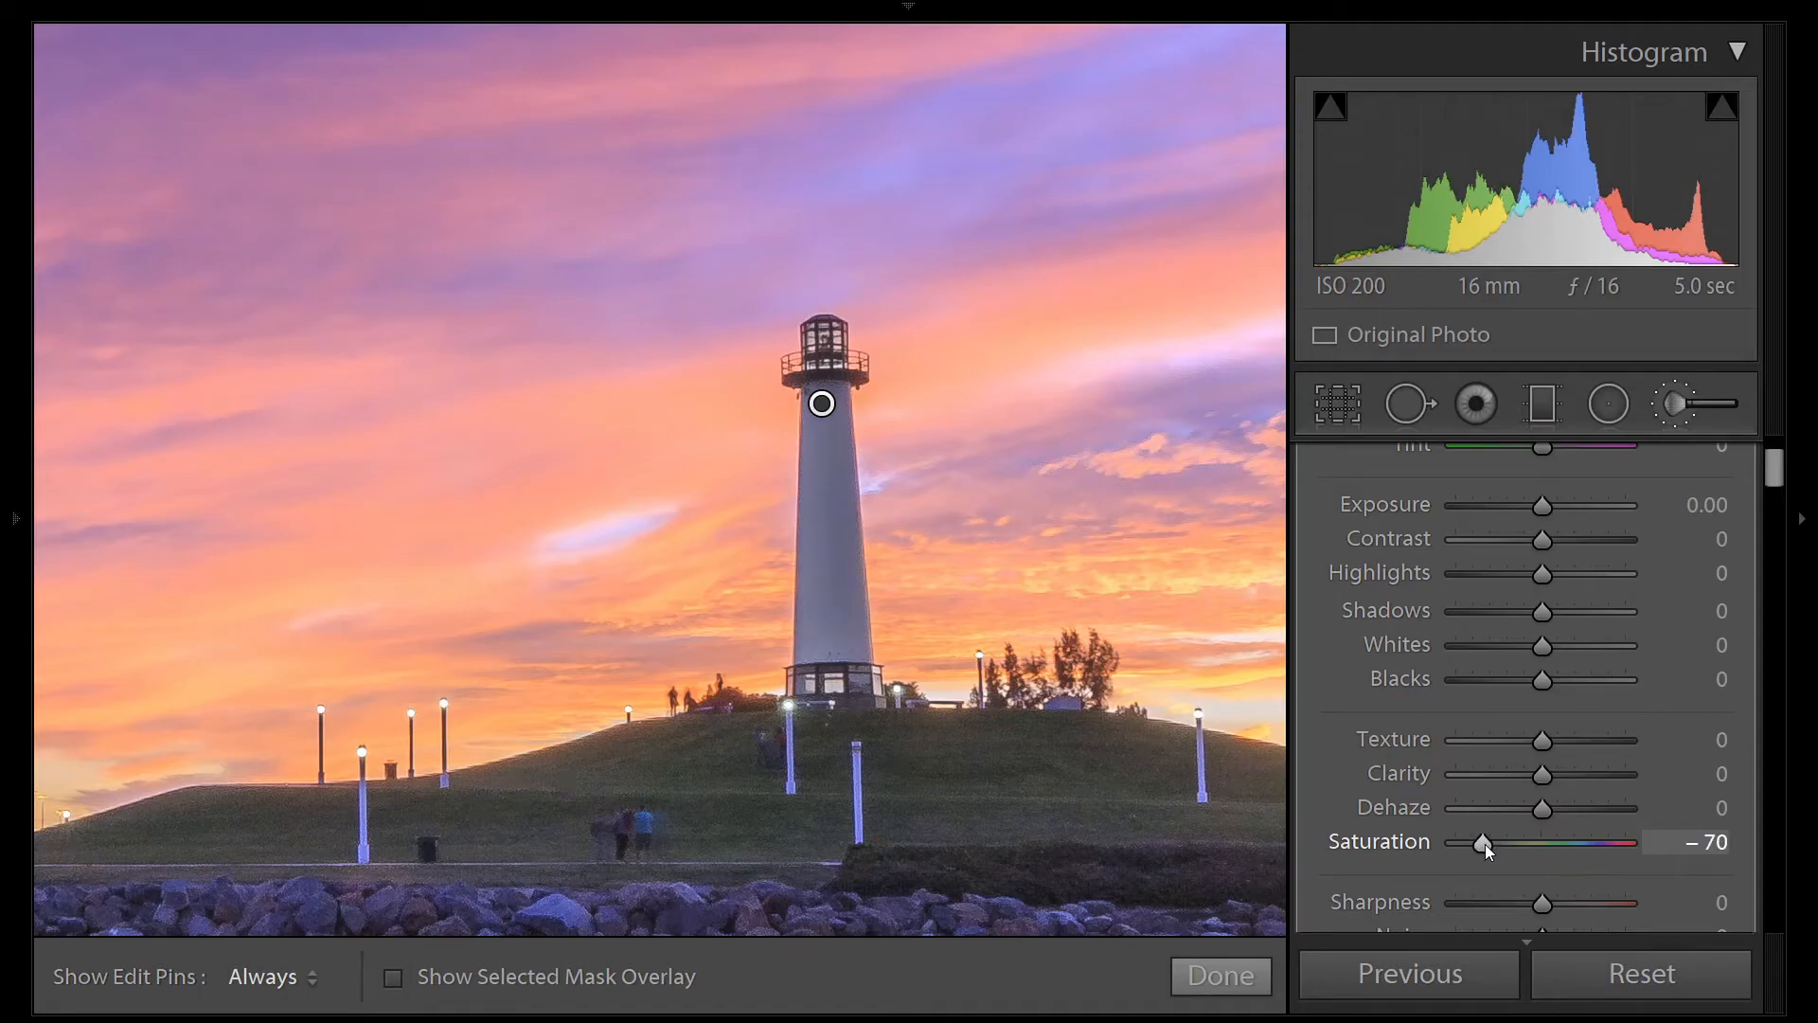
{"action": "scroll", "coordinate": [1605, 793], "scroll_direction": "up", "scroll_amount": 3}
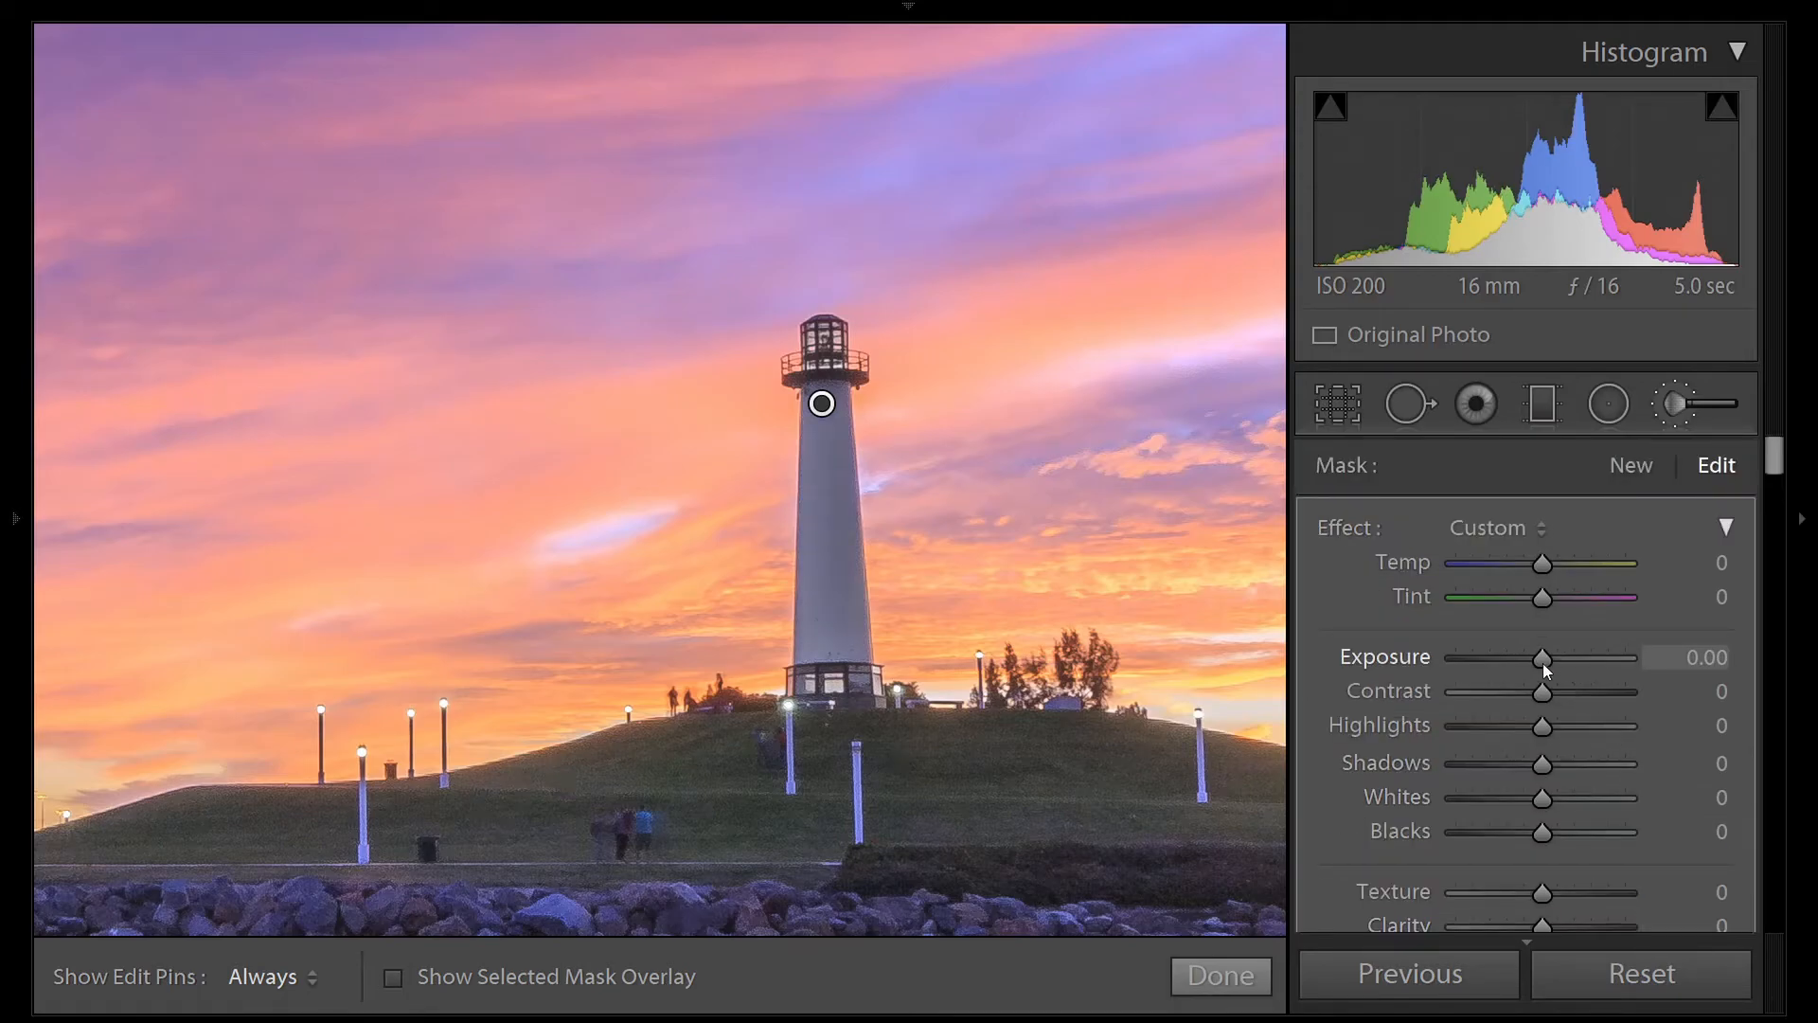
{"action": "scroll", "coordinate": [1543, 663], "scroll_direction": "up", "scroll_amount": 3}
{"action": "scroll", "coordinate": [1542, 662], "scroll_direction": "up", "scroll_amount": 2}
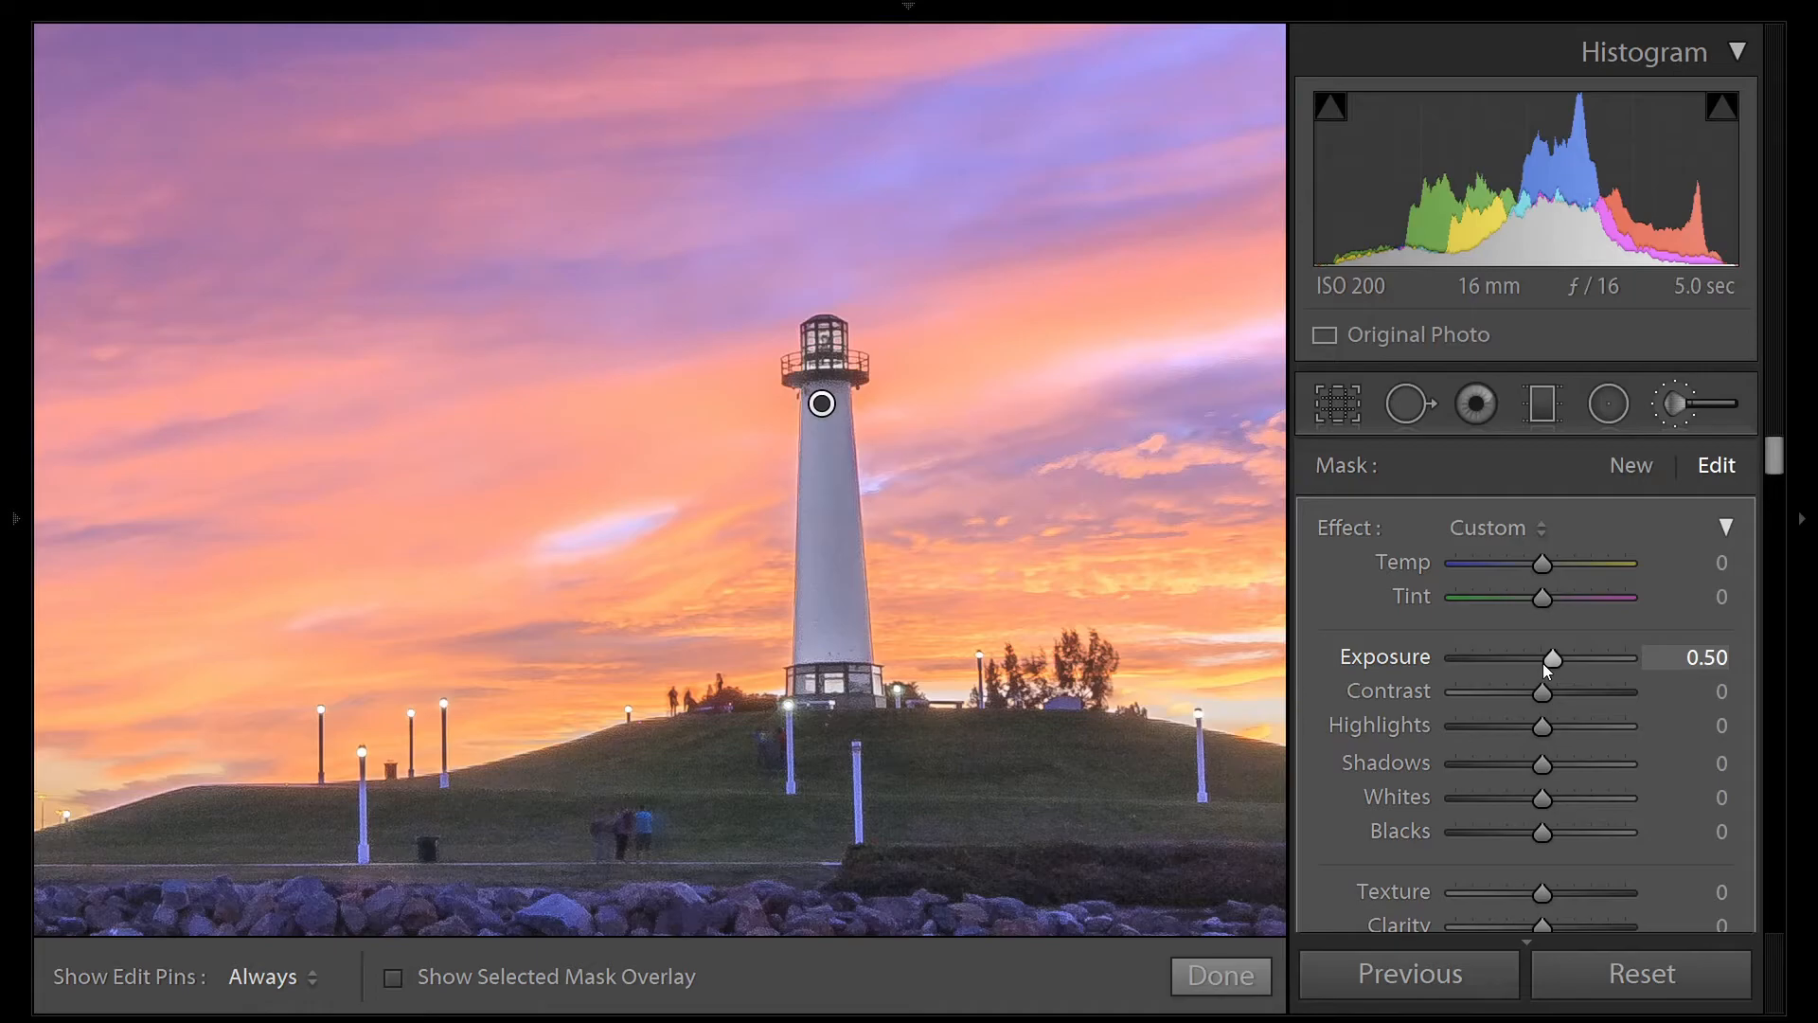
{"action": "left_click", "coordinate": [1675, 404]}
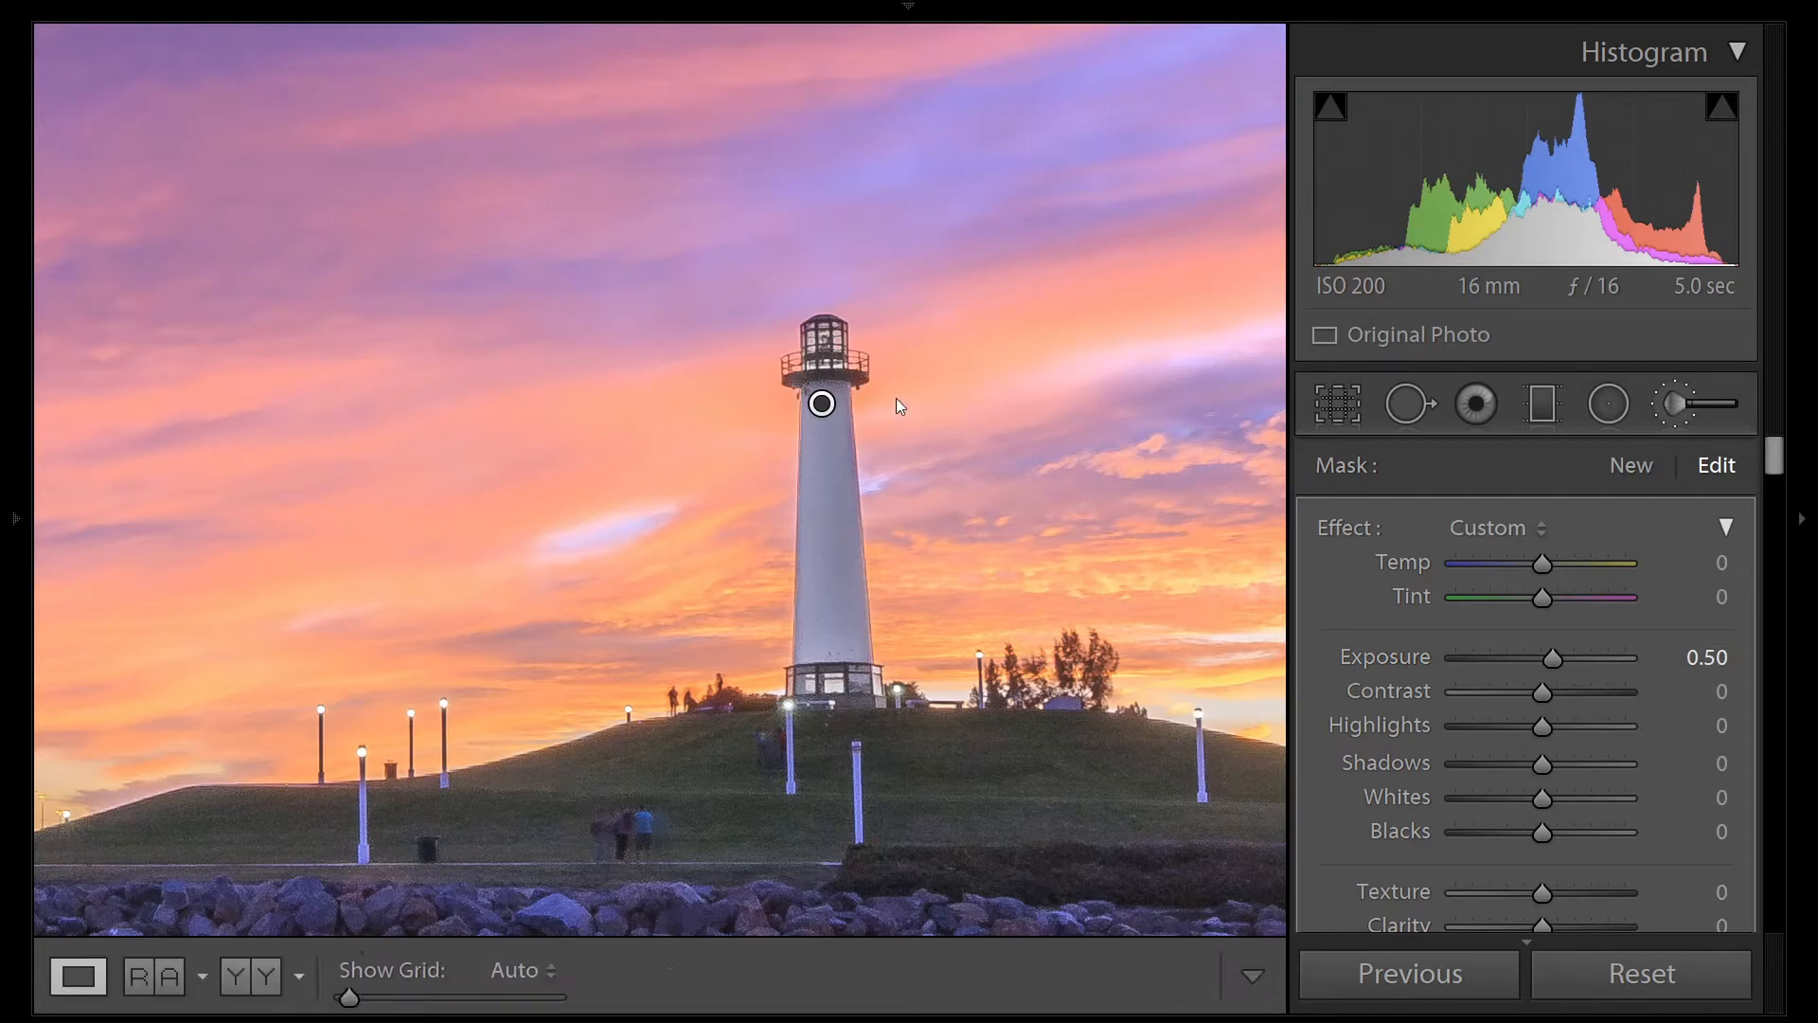
{"action": "left_click", "coordinate": [864, 487]}
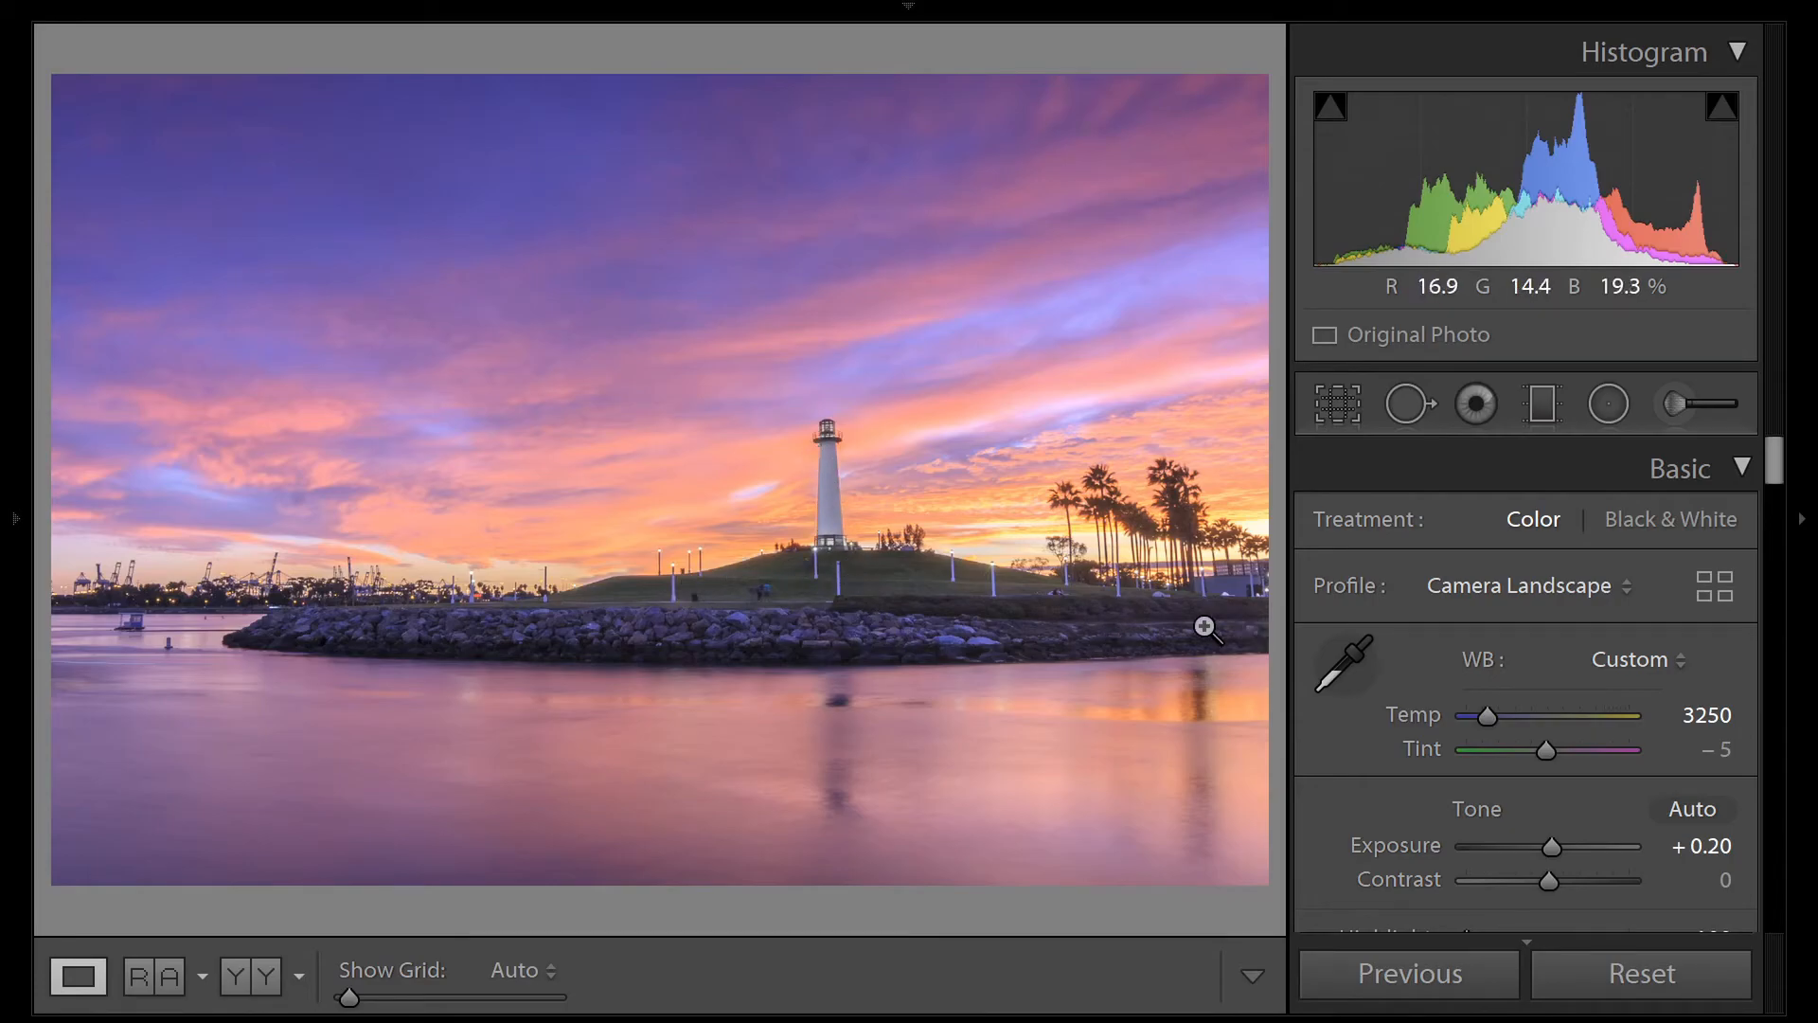
Paint a new Adjustment Brush mask over the rocky shoreline and the grassy hill, using the mask overlay to check coverage.
{"action": "left_click", "coordinate": [1673, 405]}
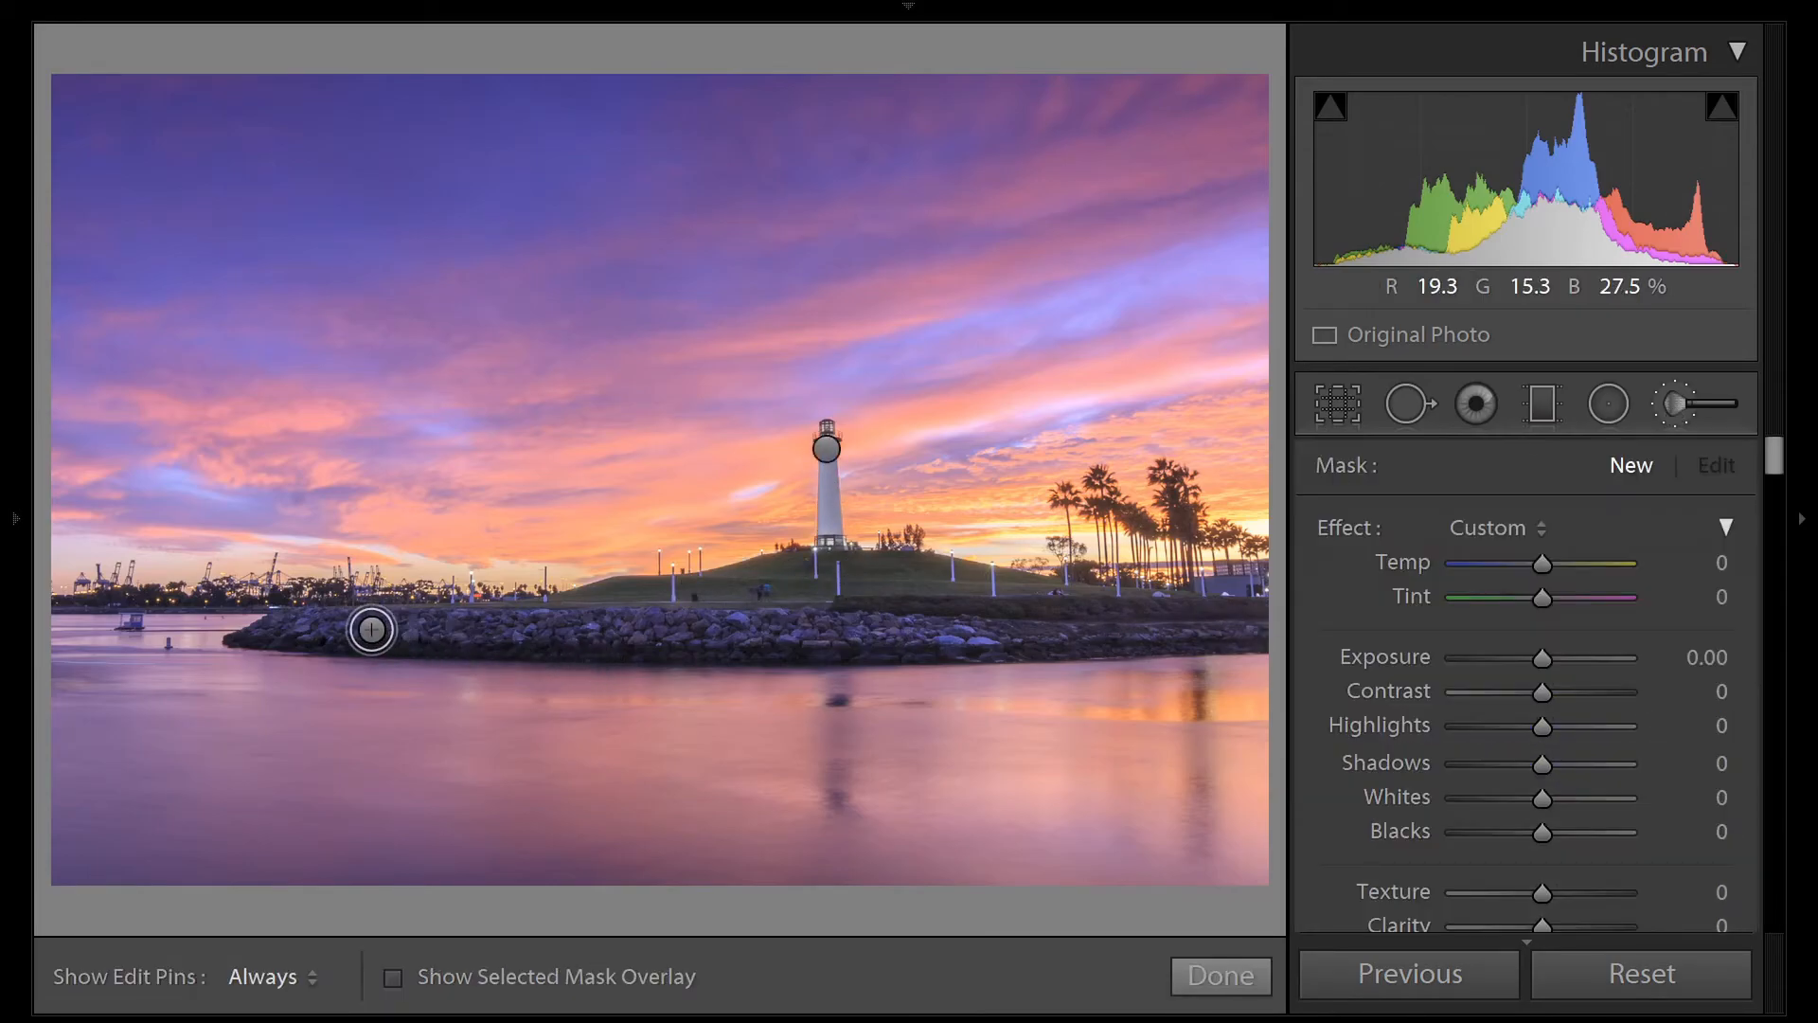
{"action": "key", "text": "h"}
{"action": "mouse_move", "coordinate": [331, 631]}
{"action": "left_mouse_down"}
{"action": "mouse_move", "coordinate": [1204, 613]}
{"action": "mouse_move", "coordinate": [925, 588]}
{"action": "mouse_move", "coordinate": [585, 617]}
{"action": "left_mouse_up"}
{"action": "key", "text": "o"}
{"action": "key", "text": "h"}
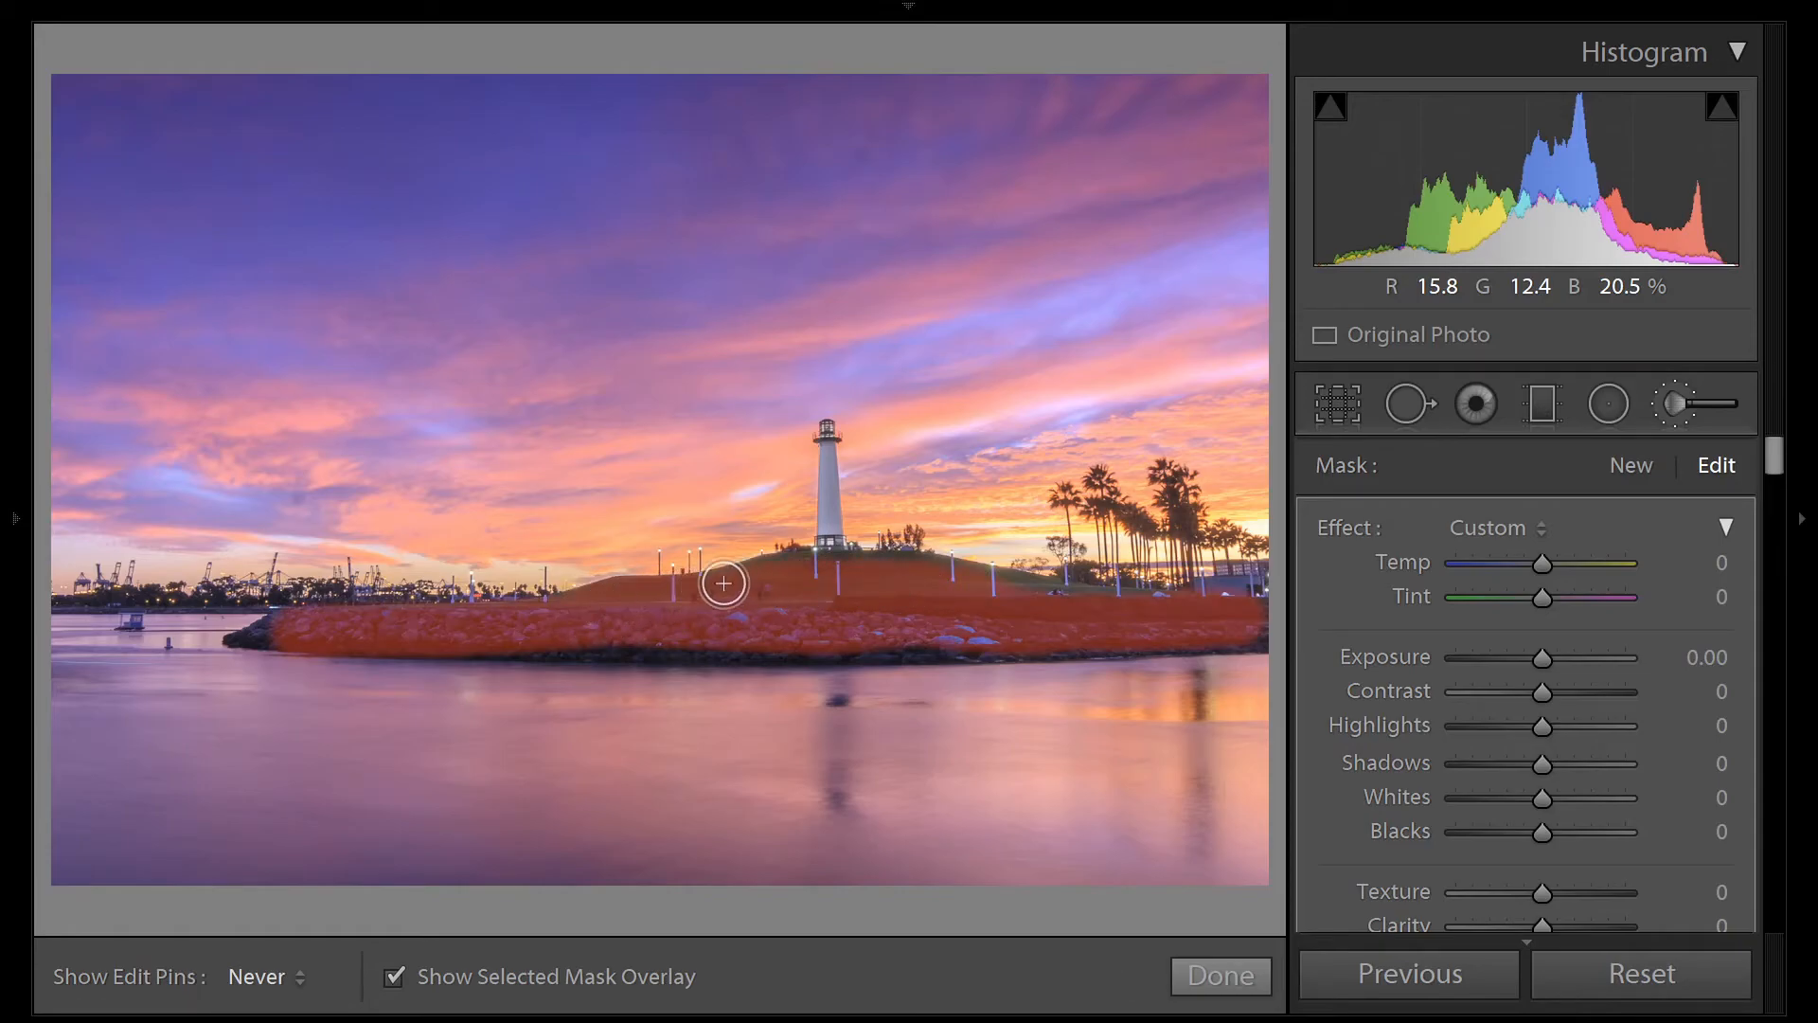
{"action": "mouse_move", "coordinate": [1237, 621]}
{"action": "left_mouse_down"}
{"action": "mouse_move", "coordinate": [890, 646]}
{"action": "mouse_move", "coordinate": [244, 637]}
{"action": "left_mouse_up"}
{"action": "key", "text": "o"}
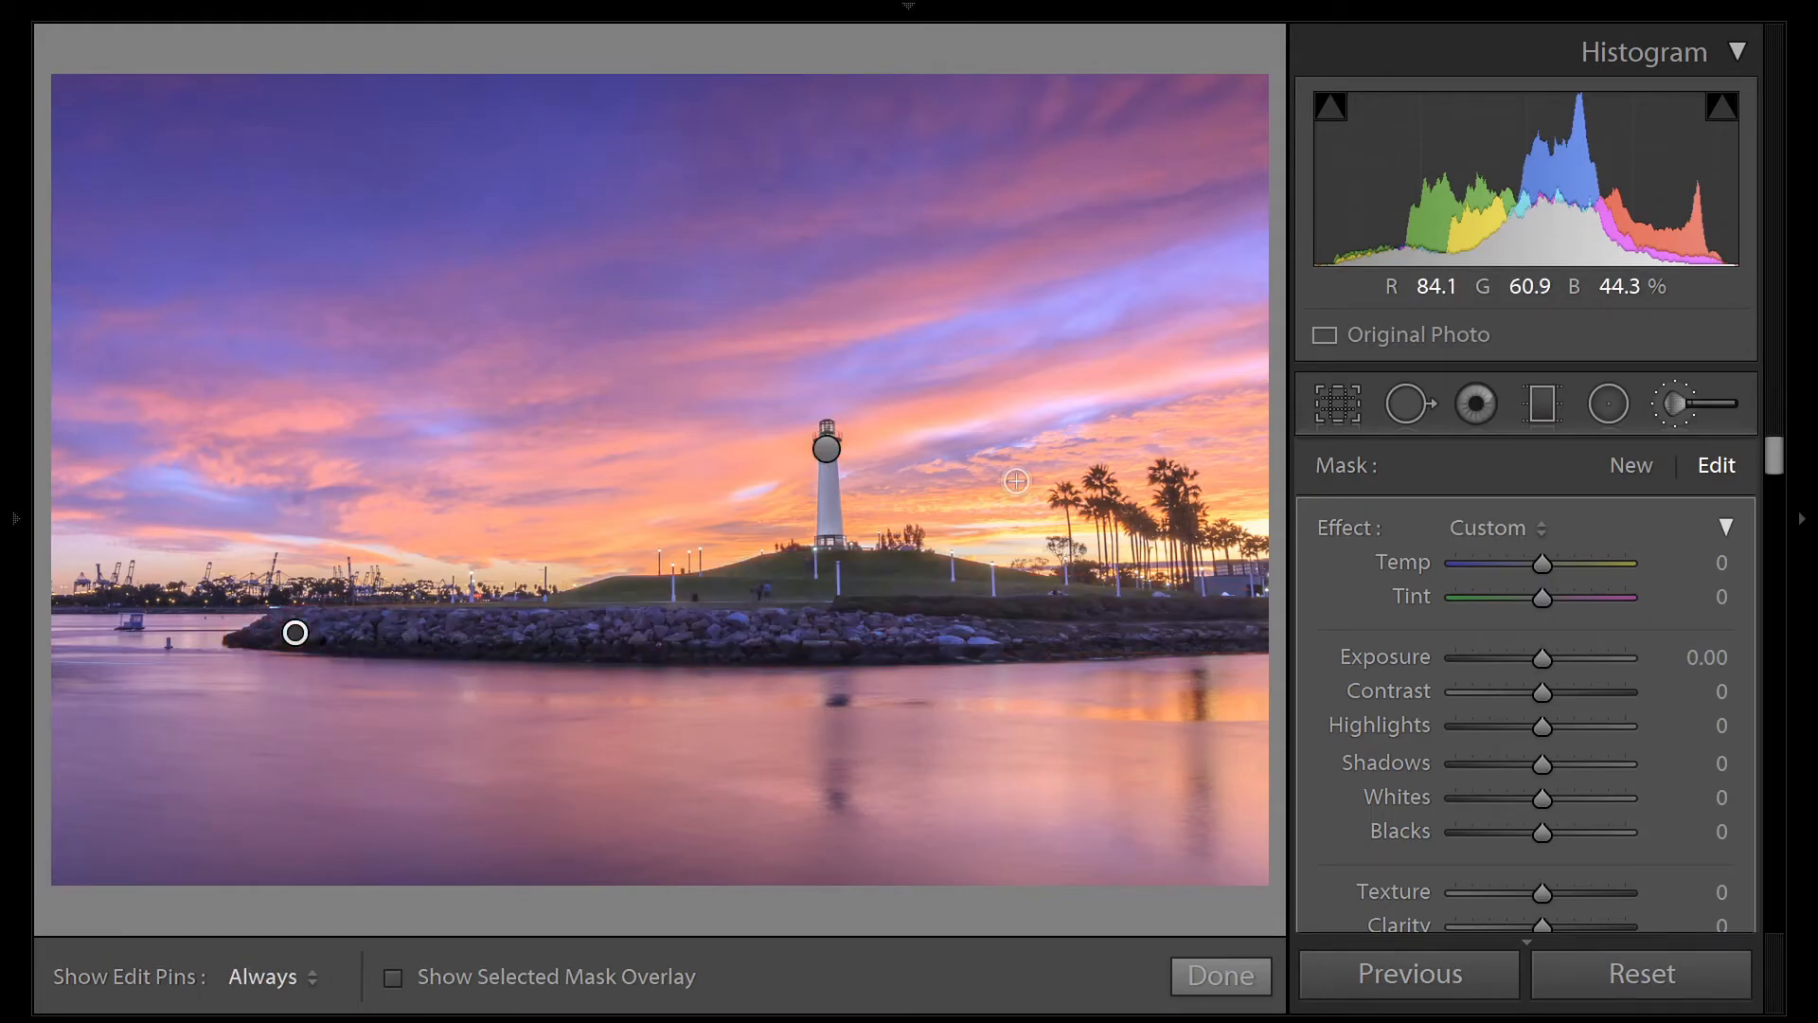
Brighten the masked shoreline and hill with an Exposure of 0.30 and finish the brush adjustment.
{"action": "key", "text": "Up"}
{"action": "key", "text": "Up"}
{"action": "key", "text": "Up"}
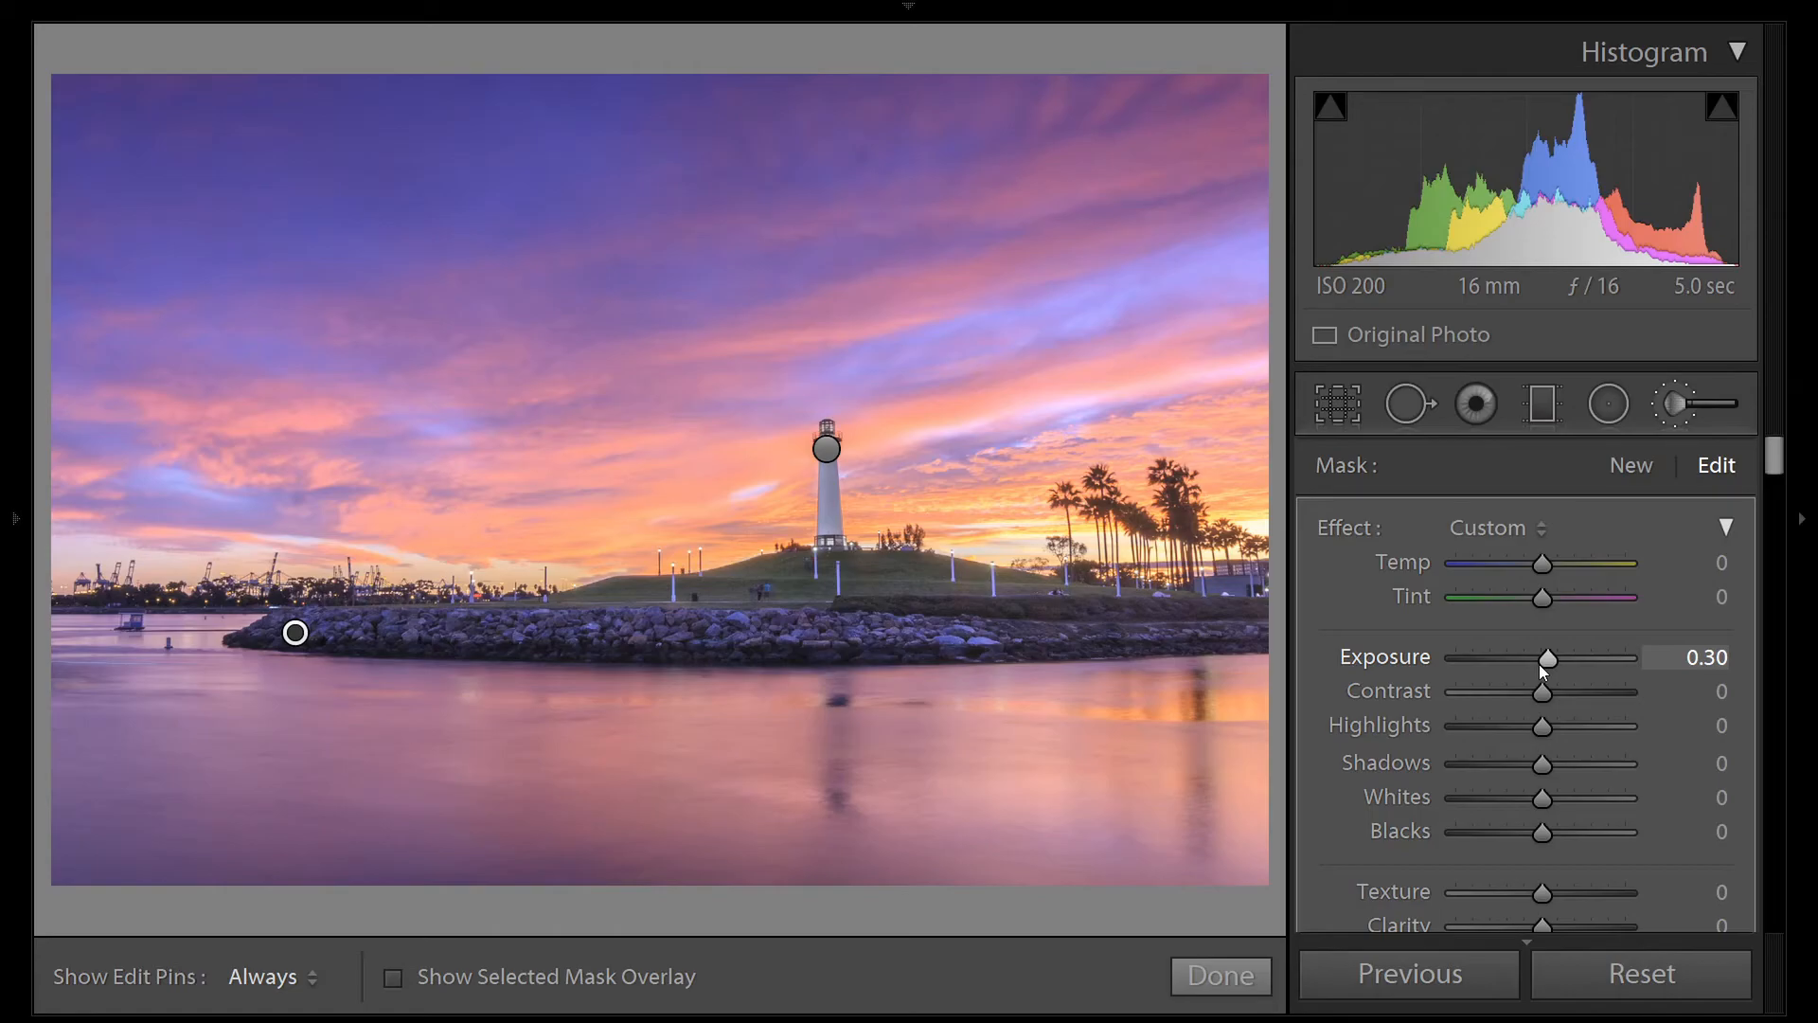
{"action": "key", "text": "k"}
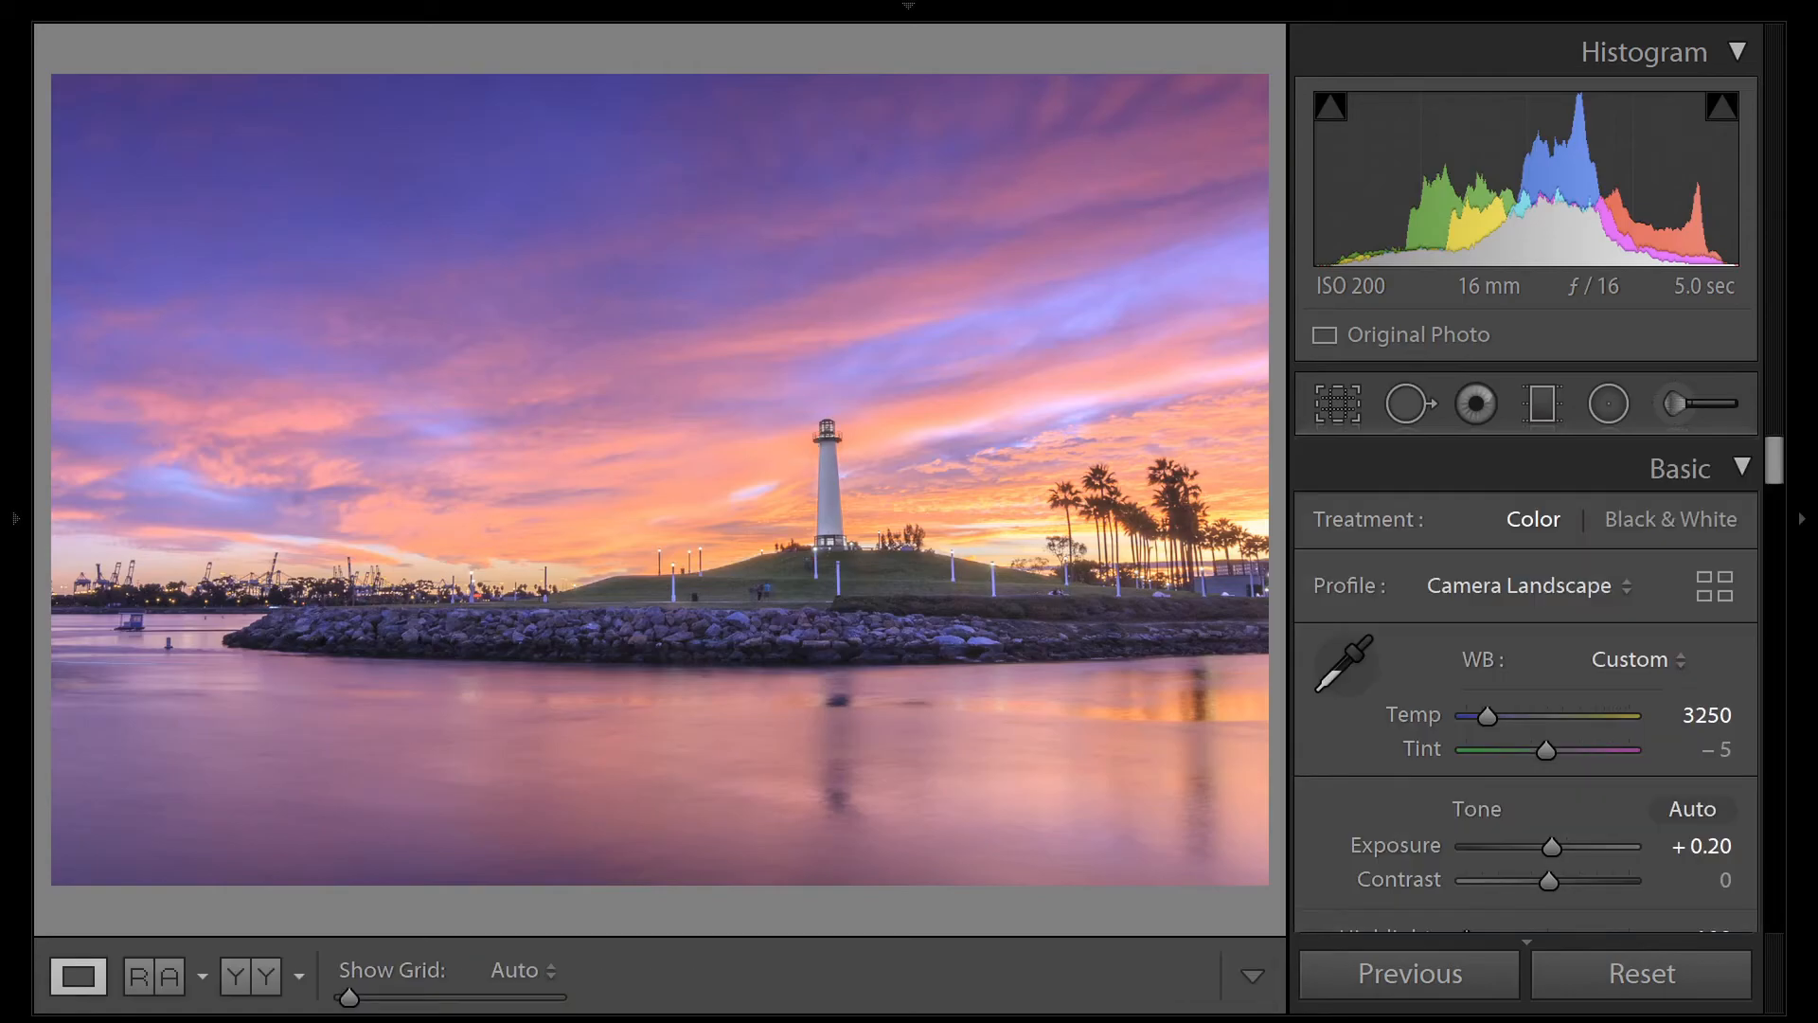